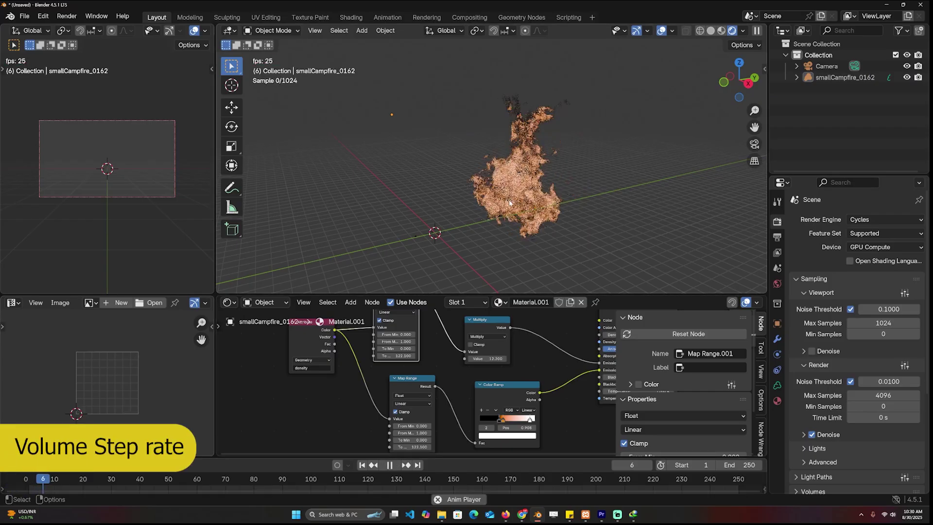
Step: Enable viewport denoising in the Cycles sampling settings and stop the campfire animation once the flame is viewed
{"action": "middle_click_drag", "start_coordinate": [509, 203], "coordinate": [669, 173]}
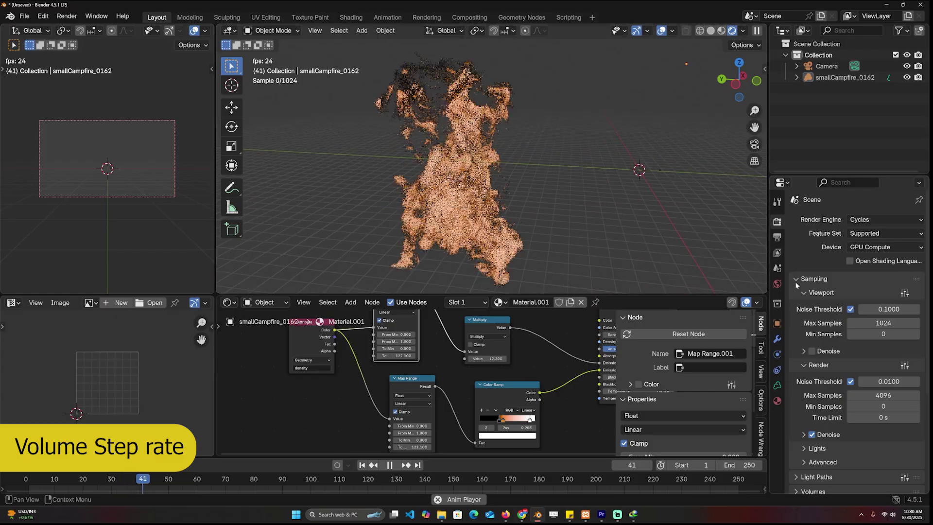
{"action": "left_click", "coordinate": [815, 351]}
{"action": "middle_click_drag", "start_coordinate": [515, 220], "coordinate": [446, 230]}
{"action": "scroll", "coordinate": [548, 212], "scroll_direction": "down", "scroll_amount": 5}
{"action": "key", "text": "space"}
{"action": "scroll", "coordinate": [827, 386], "scroll_direction": "down", "scroll_amount": 5}
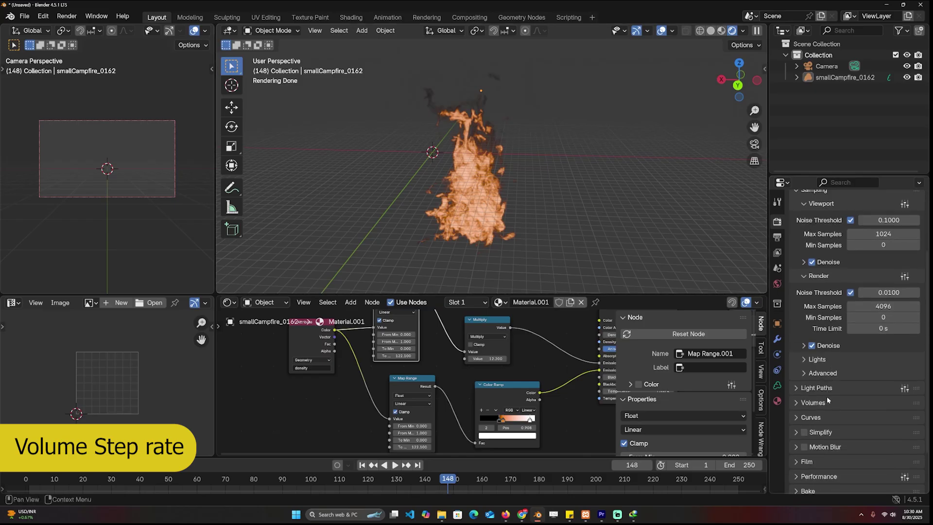
Step: Expand the render Volumes settings and set the viewport step rate to 10
{"action": "left_click", "coordinate": [827, 402]}
{"action": "scroll", "coordinate": [828, 399], "scroll_direction": "down", "scroll_amount": 3}
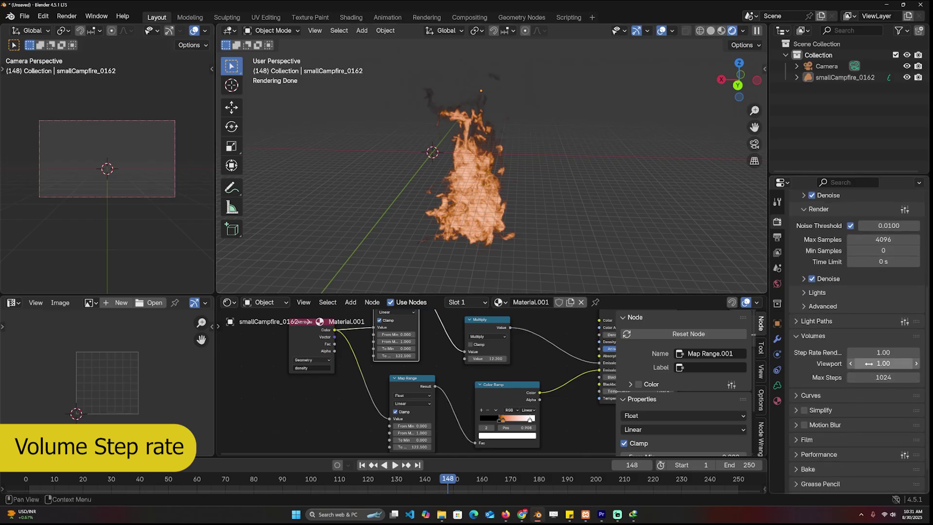
{"action": "left_click_drag", "start_coordinate": [869, 363], "coordinate": [893, 364]}
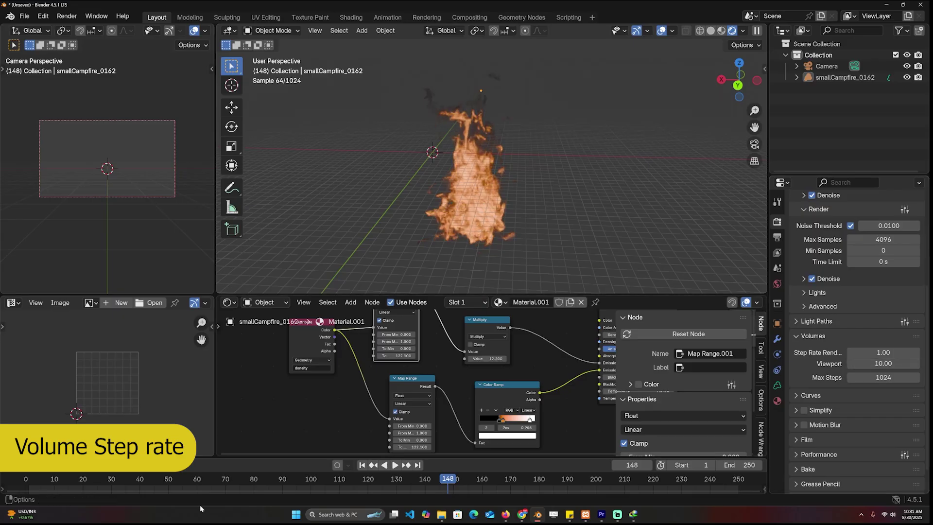
Step: Play the campfire animation from the start and inspect the flame from another angle
{"action": "left_click", "coordinate": [25, 488]}
{"action": "left_click", "coordinate": [395, 465]}
{"action": "middle_click_drag", "start_coordinate": [510, 162], "coordinate": [408, 159]}
{"action": "key", "text": "Escape"}
{"action": "key", "text": "space"}
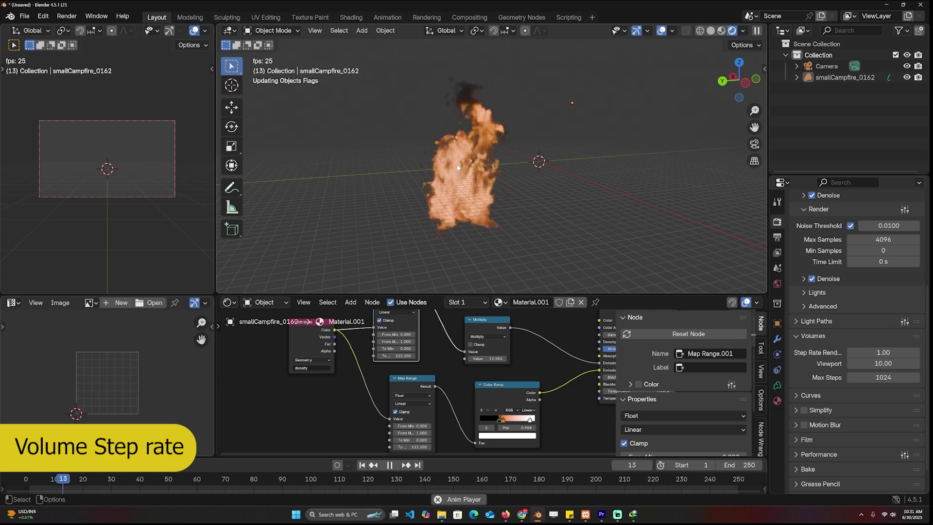
{"action": "key", "text": "Escape"}
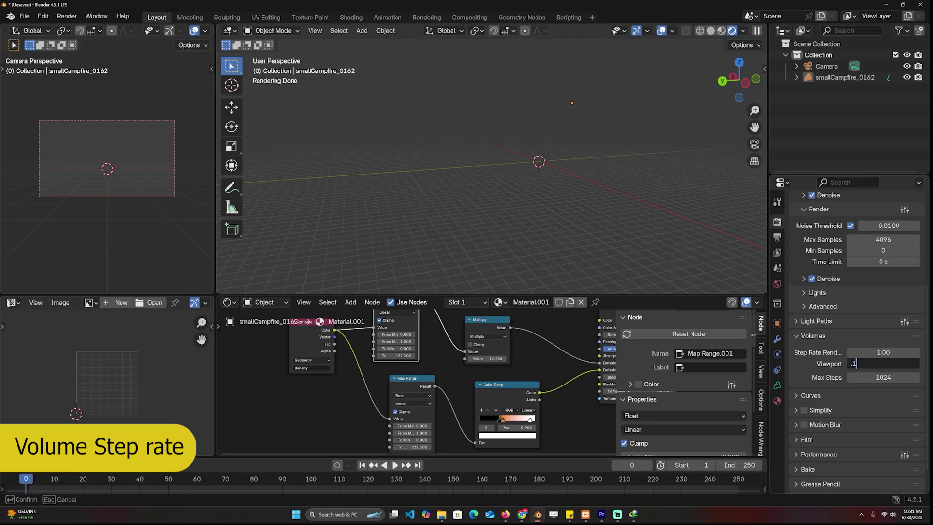
Step: Try viewport volume step rates of 0.1 and 0.01, inspecting the playing flame with each value
{"action": "middle_click_drag", "start_coordinate": [534, 197], "coordinate": [424, 194]}
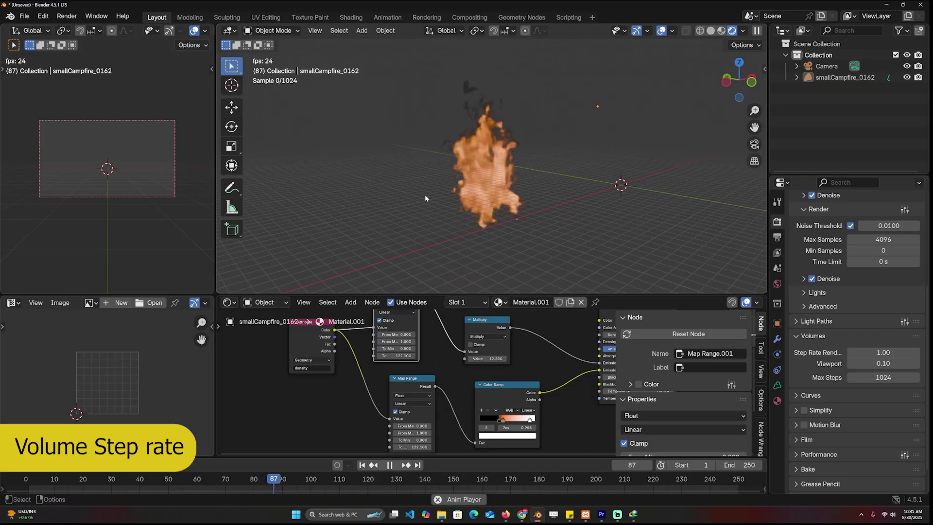
{"action": "key", "text": "Escape"}
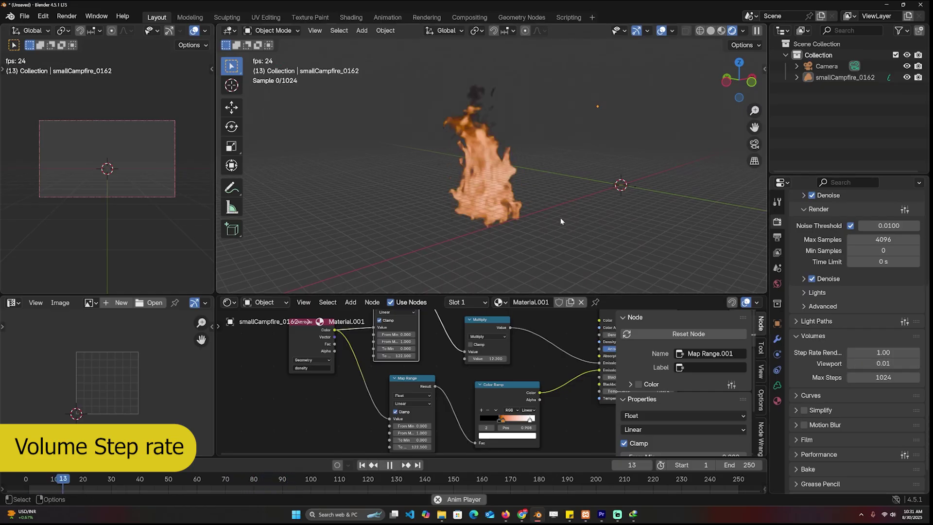
{"action": "middle_click_drag", "start_coordinate": [561, 217], "coordinate": [454, 211]}
{"action": "scroll", "coordinate": [459, 210], "scroll_direction": "up", "scroll_amount": 3}
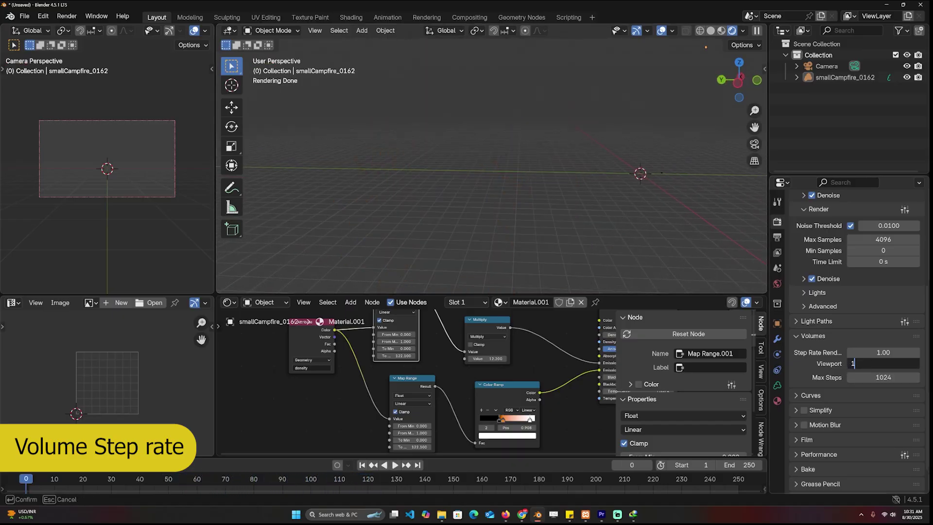
Step: Set the viewport volume step rate to 1 and replay the campfire animation to check the flame
{"action": "key", "text": "Return"}
{"action": "key", "text": "space"}
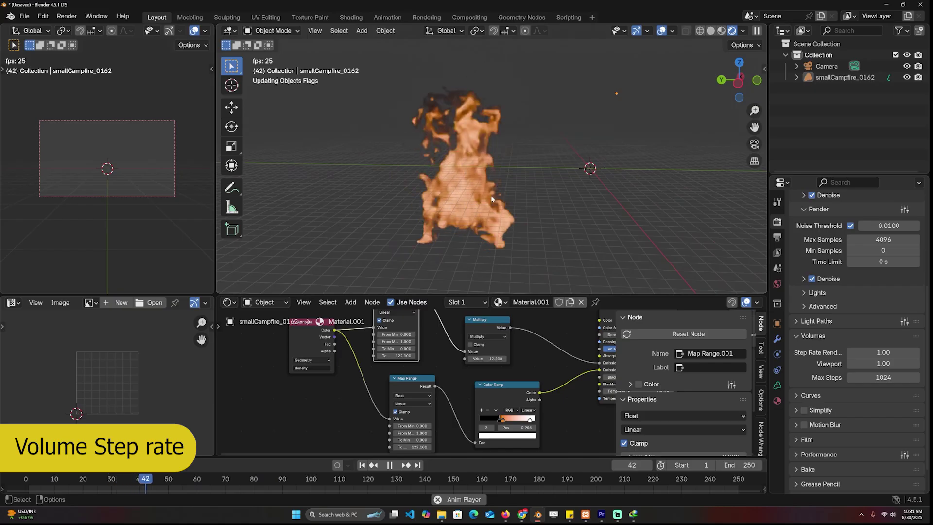
{"action": "key", "text": "Escape"}
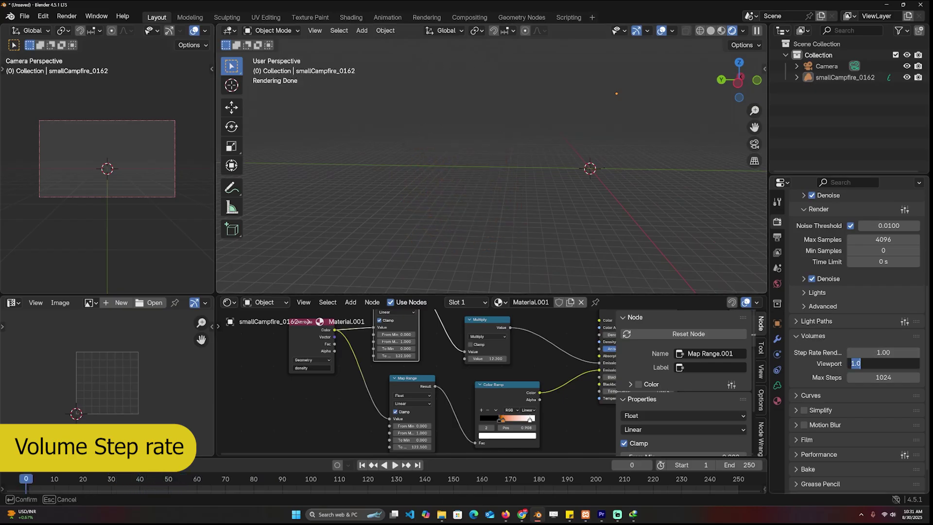
{"action": "key", "text": "space"}
{"action": "middle_click_drag", "start_coordinate": [469, 196], "coordinate": [570, 207]}
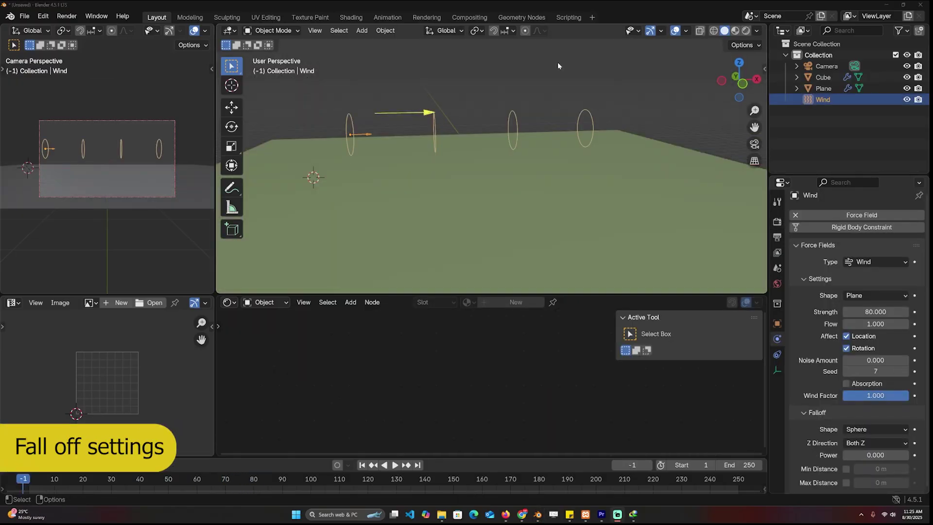
Step: Play the particle simulation with the Wind force field selected to watch how it affects the particles
{"action": "left_click", "coordinate": [558, 63]}
{"action": "key", "text": "space"}
{"action": "mouse_move", "coordinate": [440, 124]}
{"action": "middle_mouse_down"}
{"action": "mouse_move", "coordinate": [474, 128]}
{"action": "mouse_move", "coordinate": [495, 153]}
{"action": "mouse_move", "coordinate": [441, 119]}
{"action": "middle_mouse_up"}
{"action": "left_click", "coordinate": [823, 99]}
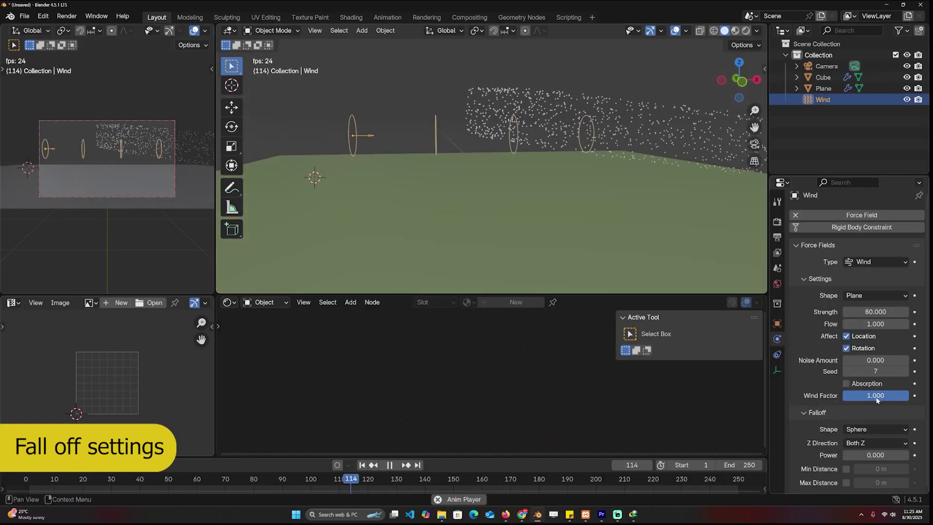
Step: Enable the Wind field's maximum falloff distance, set it to 8.08 m, and set the falloff power to 1
{"action": "left_click", "coordinate": [845, 482]}
{"action": "left_click", "coordinate": [880, 482]}
{"action": "type", "text": "1"}
{"action": "key", "text": "Return"}
{"action": "middle_click_drag", "start_coordinate": [400, 173], "coordinate": [558, 263]}
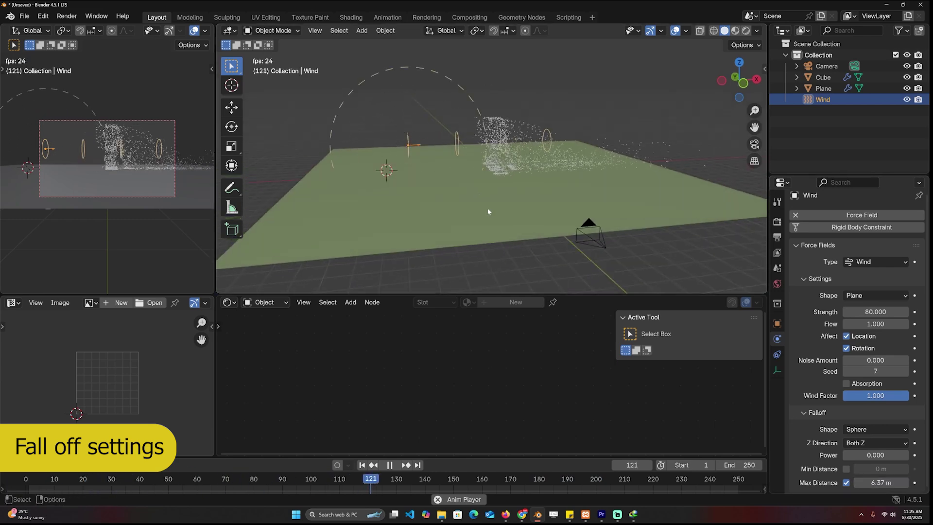
{"action": "left_click_drag", "start_coordinate": [875, 455], "coordinate": [878, 455]}
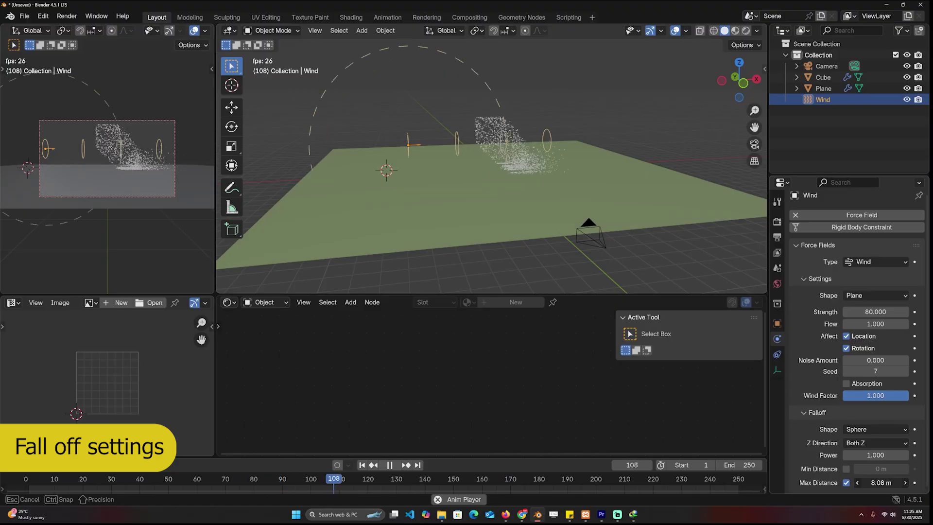
Step: Stop the simulation and move the Wind field along the X axis closer to the particle-emitting cube
{"action": "left_click", "coordinate": [231, 106]}
{"action": "key", "text": "shift+Left"}
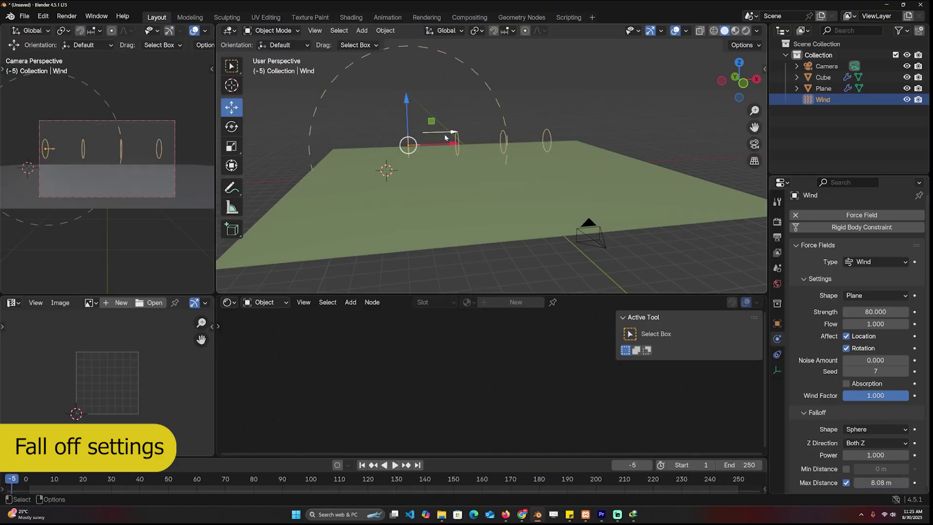
{"action": "left_click_drag", "start_coordinate": [454, 145], "coordinate": [503, 153]}
{"action": "scroll", "coordinate": [502, 152], "scroll_direction": "up", "scroll_amount": 2}
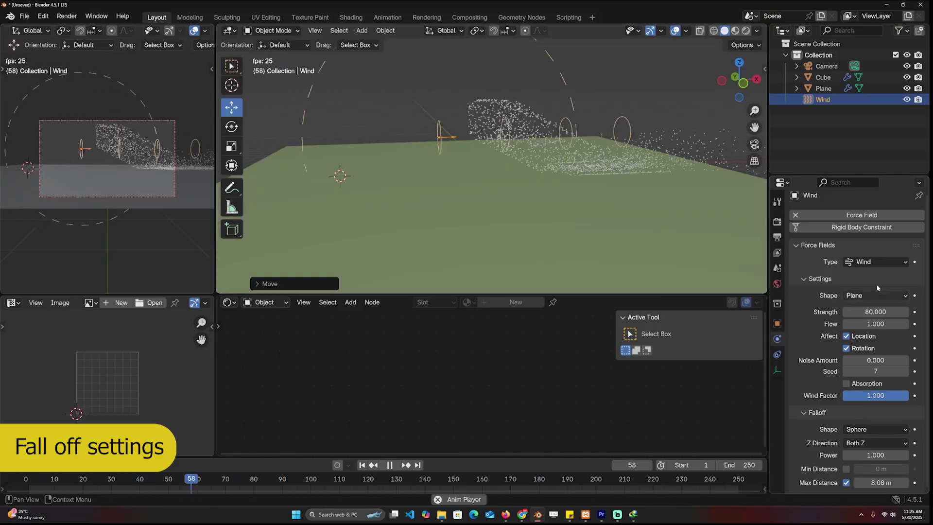
Step: Set the Wind field's strength to 10 and replay the particle simulation
{"action": "left_click", "coordinate": [875, 312]}
{"action": "type", "text": "10"}
{"action": "key", "text": "Return"}
{"action": "scroll", "coordinate": [576, 234], "scroll_direction": "down", "scroll_amount": 3}
{"action": "mouse_move", "coordinate": [576, 234]}
{"action": "middle_mouse_down"}
{"action": "mouse_move", "coordinate": [558, 237]}
{"action": "mouse_move", "coordinate": [573, 240]}
{"action": "middle_mouse_up"}
{"action": "key", "text": "Escape"}
{"action": "key", "text": "space"}
{"action": "key", "text": "space"}
Step: Duplicate the particle-emitting cube five times, spreading the copies in a row along X on both sides of the Wind field
{"action": "left_click", "coordinate": [493, 136]}
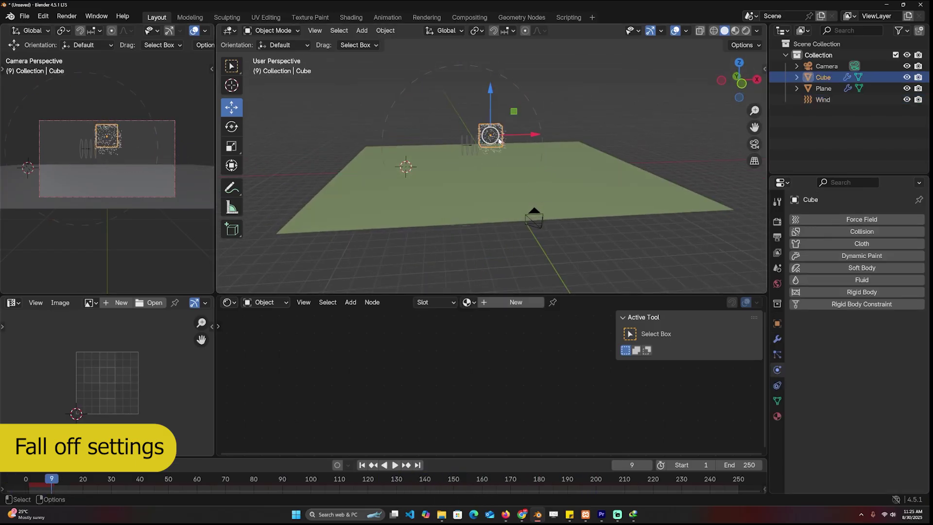
{"action": "key", "text": "shift+d"}
{"action": "key", "text": "x"}
{"action": "left_click", "coordinate": [561, 136]}
{"action": "key", "text": "shift+d"}
{"action": "left_click", "coordinate": [609, 132]}
{"action": "key", "text": "shift+d"}
{"action": "key", "text": "x"}
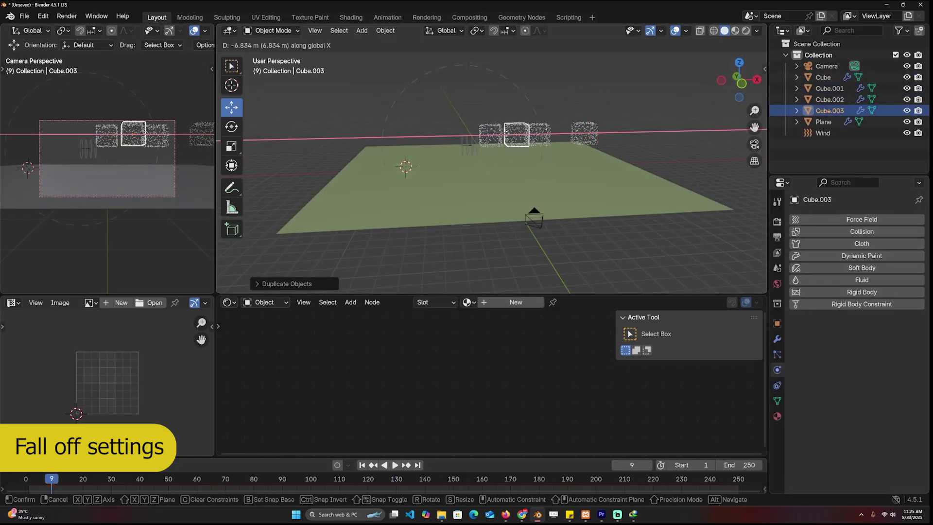
{"action": "left_click", "coordinate": [424, 139]}
{"action": "key", "text": "shift+d"}
{"action": "key", "text": "z"}
{"action": "left_click", "coordinate": [415, 136]}
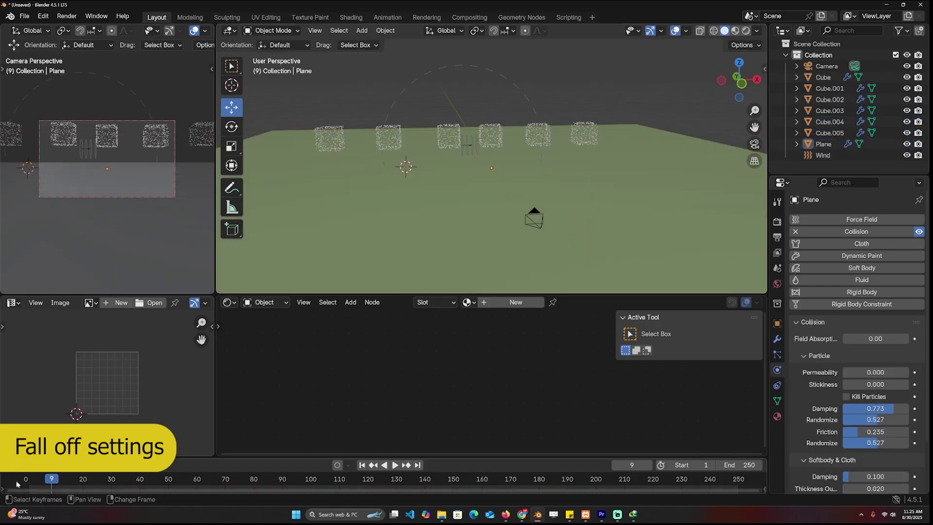
Step: Play the simulation and set the Wind field's strength to 100, falloff power to 0 and maximum distance to 6.2 m
{"action": "key", "text": "space"}
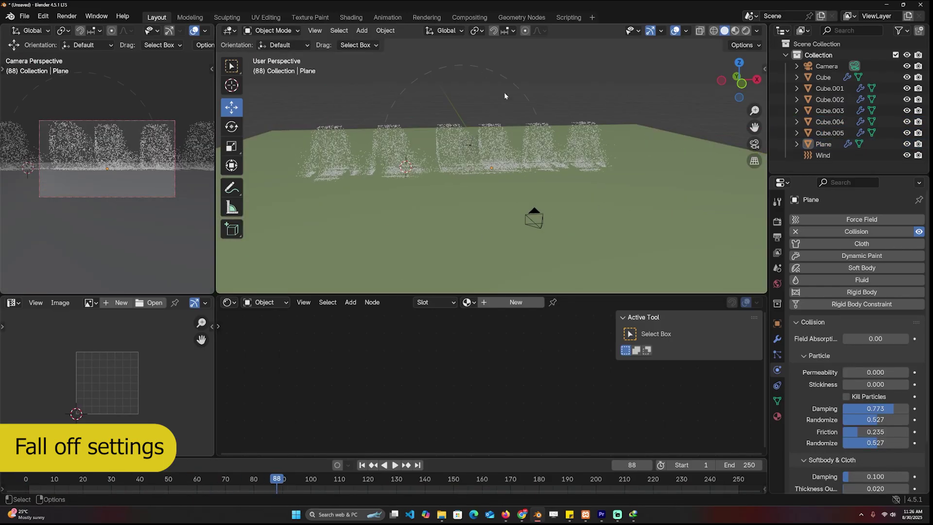
{"action": "left_click", "coordinate": [468, 145]}
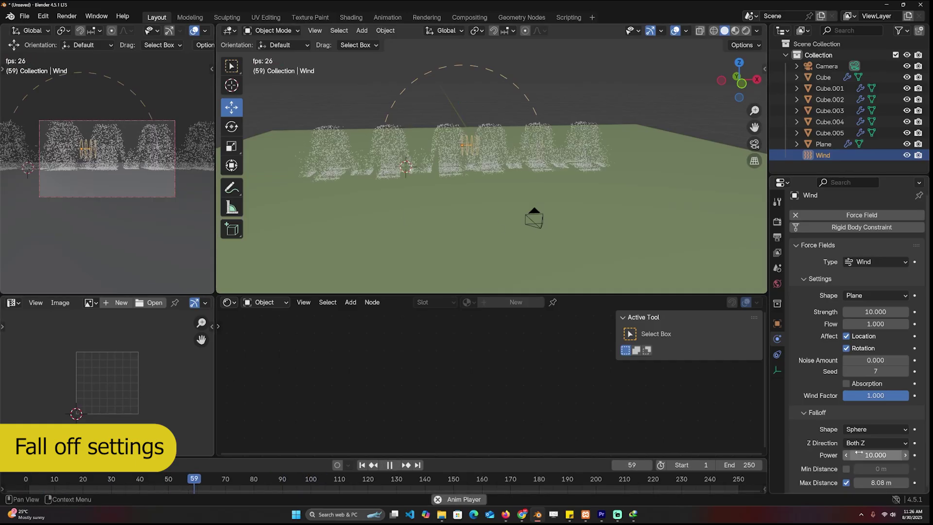
{"action": "left_click_drag", "start_coordinate": [859, 454], "coordinate": [803, 454]}
{"action": "left_click", "coordinate": [867, 482]}
{"action": "left_click", "coordinate": [823, 478]}
{"action": "left_click_drag", "start_coordinate": [863, 482], "coordinate": [826, 482]}
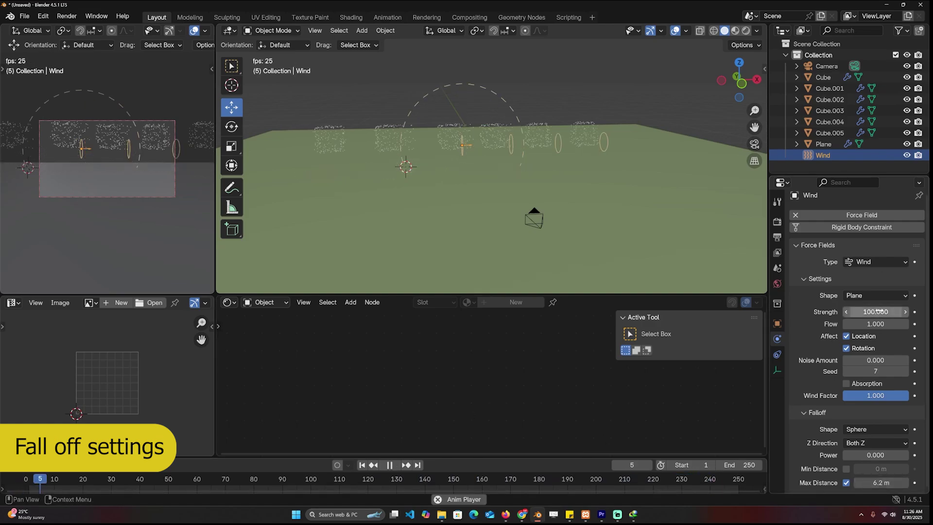
Step: Set the Wind field's falloff power to 1 and stop the simulation after observing the particles
{"action": "mouse_move", "coordinate": [580, 186]}
{"action": "middle_mouse_down"}
{"action": "mouse_move", "coordinate": [510, 202]}
{"action": "mouse_move", "coordinate": [616, 195]}
{"action": "mouse_move", "coordinate": [571, 193]}
{"action": "middle_mouse_up"}
{"action": "left_click", "coordinate": [866, 454]}
{"action": "type", "text": "1"}
{"action": "key", "text": "Return"}
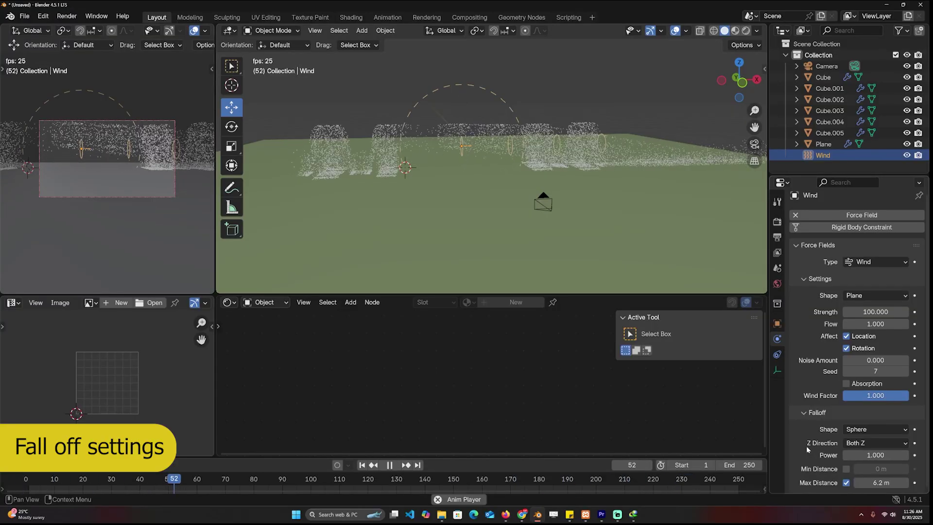
{"action": "key", "text": "Escape"}
Step: Change the field type from Wind to Force, replay the simulation, and enable and adjust a minimum falloff distance
{"action": "left_click", "coordinate": [864, 262]}
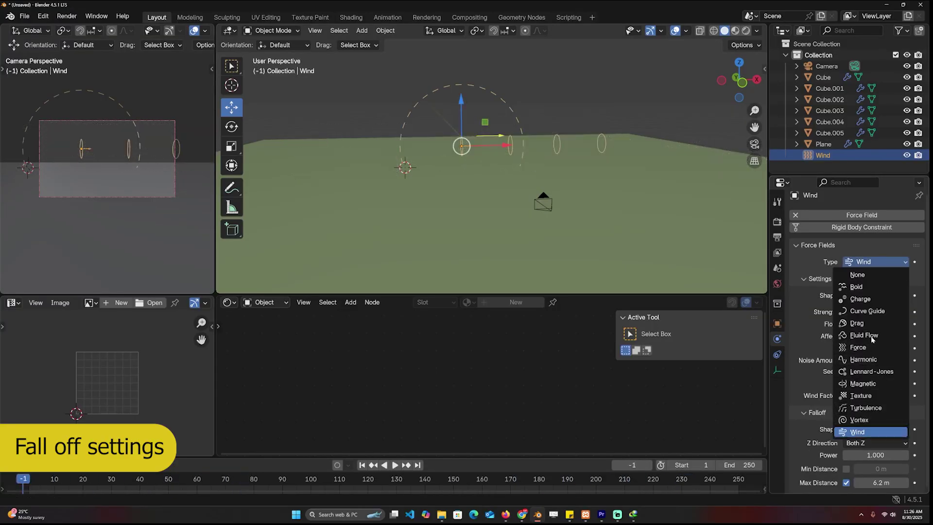
{"action": "left_click", "coordinate": [872, 345]}
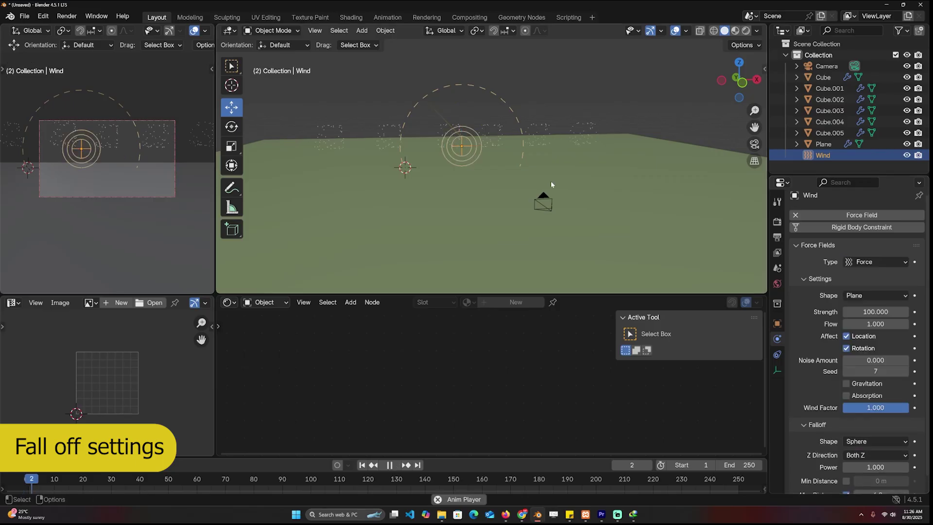
{"action": "key", "text": "space"}
{"action": "mouse_move", "coordinate": [550, 181]}
{"action": "middle_mouse_down"}
{"action": "mouse_move", "coordinate": [544, 190]}
{"action": "mouse_move", "coordinate": [536, 179]}
{"action": "middle_mouse_up"}
{"action": "scroll", "coordinate": [877, 464], "scroll_direction": "down", "scroll_amount": 1}
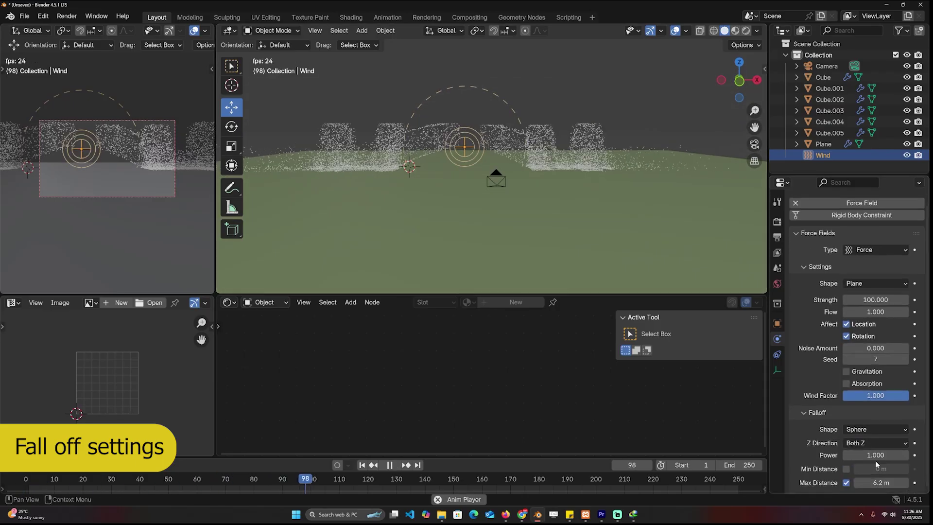
{"action": "left_click", "coordinate": [845, 469]}
{"action": "mouse_move", "coordinate": [875, 469]}
{"action": "left_mouse_down"}
{"action": "mouse_move", "coordinate": [927, 469]}
{"action": "mouse_move", "coordinate": [883, 469]}
{"action": "left_mouse_up"}
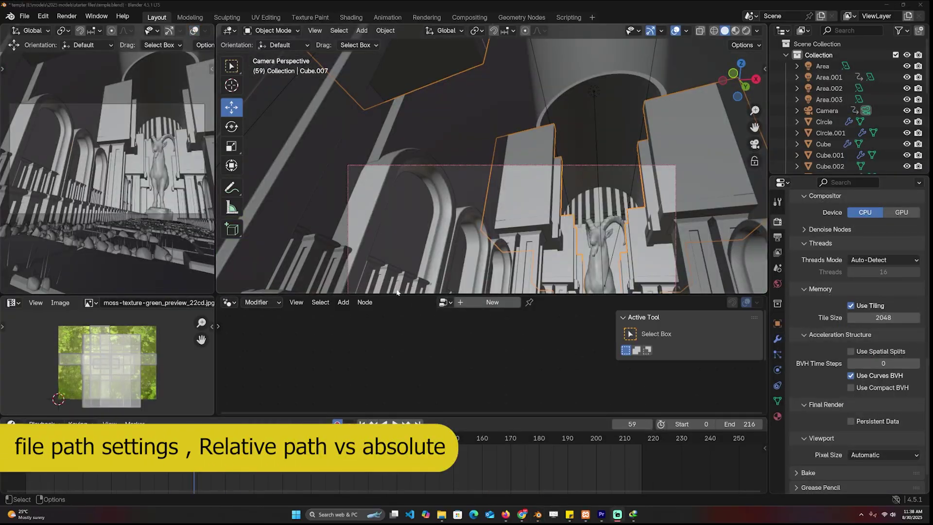
Step: Enlarge the node editor in the temple scene and select the large wall, Cube.013, to show its Material.001 nodes
{"action": "left_click_drag", "start_coordinate": [399, 293], "coordinate": [427, 232]}
{"action": "middle_click_drag", "start_coordinate": [453, 199], "coordinate": [497, 97]}
{"action": "scroll", "coordinate": [497, 95], "scroll_direction": "up", "scroll_amount": 3}
{"action": "scroll", "coordinate": [497, 94], "scroll_direction": "down", "scroll_amount": 4}
{"action": "left_click", "coordinate": [591, 127]}
{"action": "middle_click_drag", "start_coordinate": [590, 127], "coordinate": [540, 134], "text": "shift"}
Step: Toggle the User Library's Relative Path option in the File Paths preferences and close the preferences window
{"action": "left_click", "coordinate": [115, 168]}
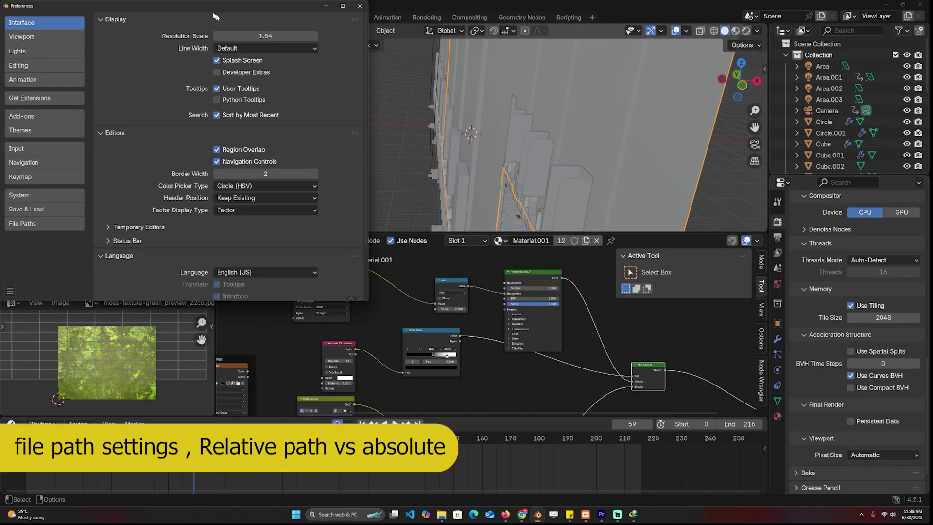
{"action": "left_click_drag", "start_coordinate": [214, 15], "coordinate": [344, 72]}
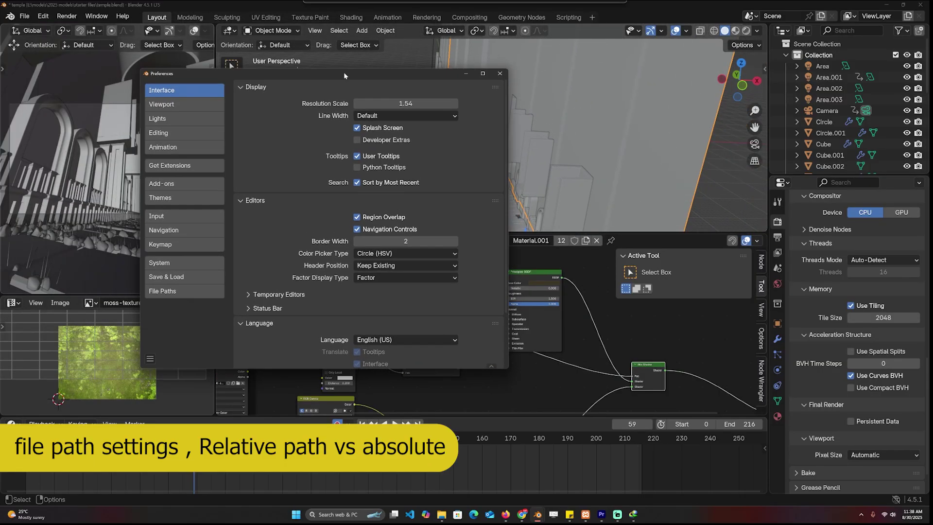
{"action": "left_click", "coordinate": [176, 291]}
{"action": "scroll", "coordinate": [249, 309], "scroll_direction": "down", "scroll_amount": 1}
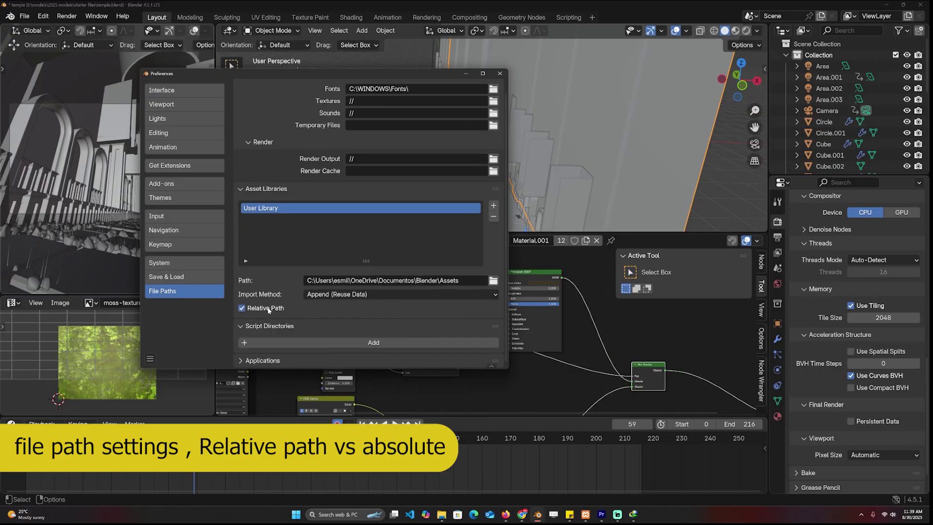
{"action": "left_click", "coordinate": [242, 308]}
{"action": "left_click", "coordinate": [500, 73]}
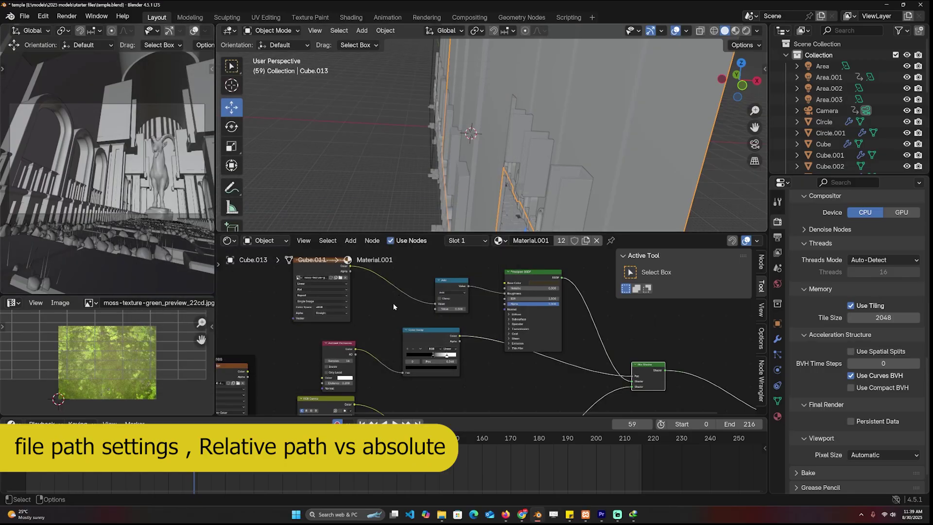
Step: Open moss-texture-green_preview_22cd.jpg from E:\resources\grunge in the image texture node and select its image-open entry in the Info log
{"action": "scroll", "coordinate": [387, 317], "scroll_direction": "up", "scroll_amount": 5}
{"action": "middle_click_drag", "start_coordinate": [387, 317], "coordinate": [466, 337]}
{"action": "left_click", "coordinate": [346, 285]}
{"action": "key", "text": "n"}
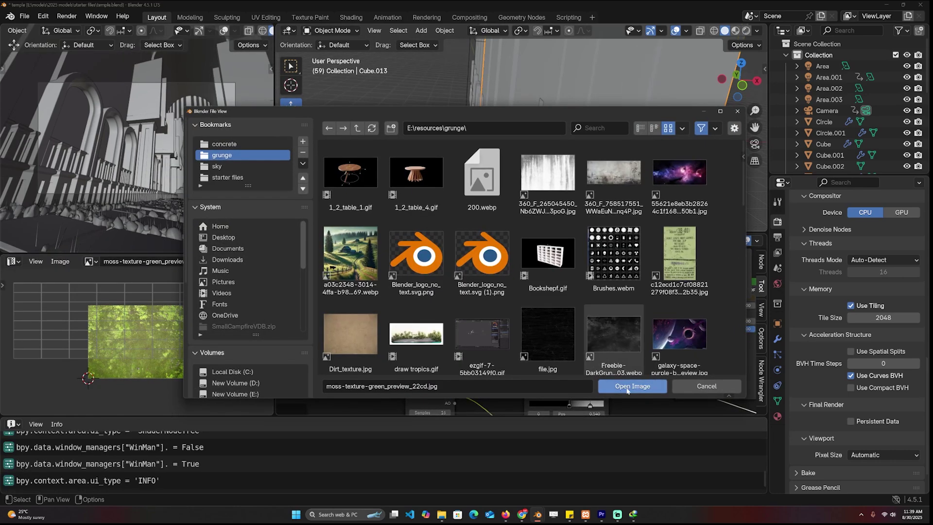
{"action": "left_click", "coordinate": [631, 386]}
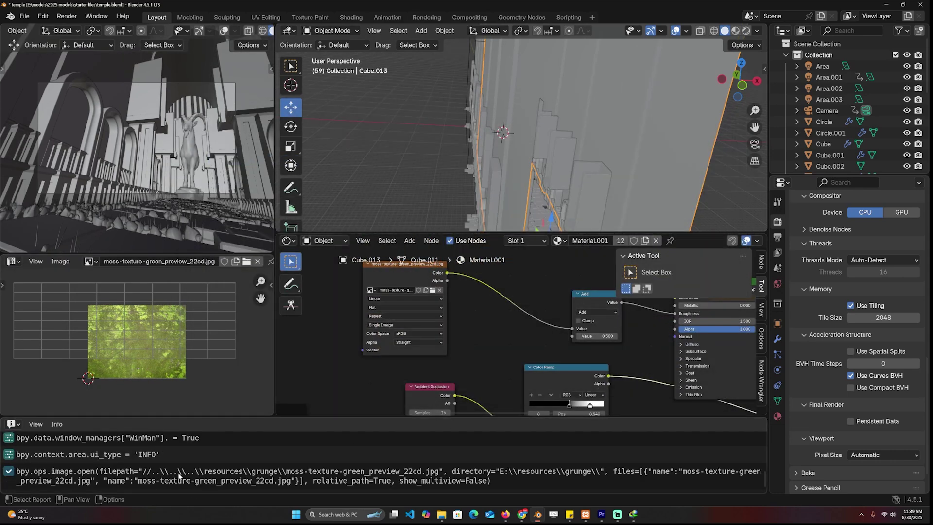
{"action": "left_click", "coordinate": [408, 474]}
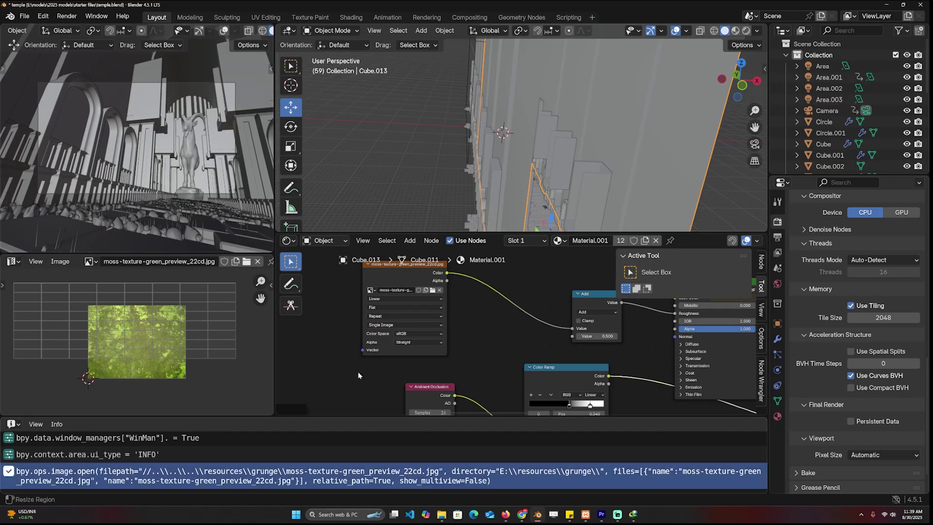
Step: Open 55621e8eb3b28264c1f1684c9e3250b1.jpg in the image texture node with Relative Path disabled and select its entry in the Info log
{"action": "left_click", "coordinate": [433, 290]}
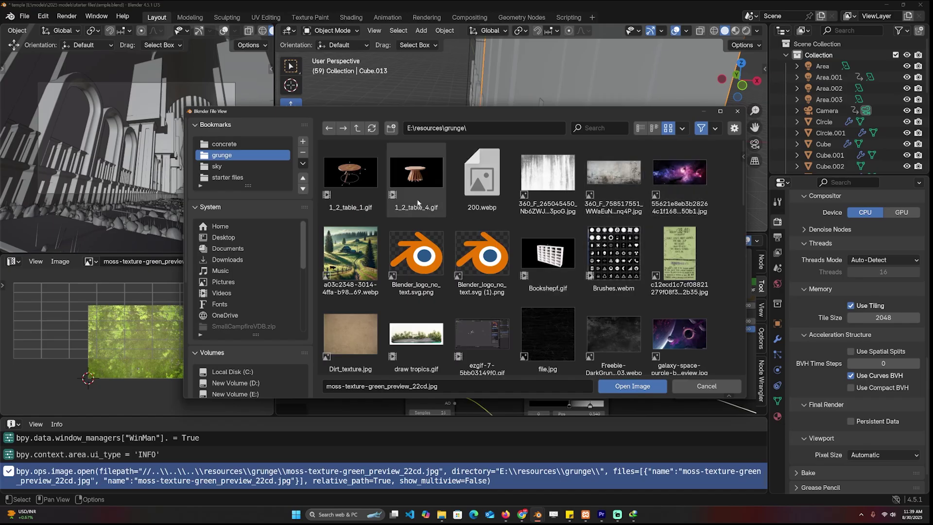
{"action": "left_click", "coordinate": [734, 128]}
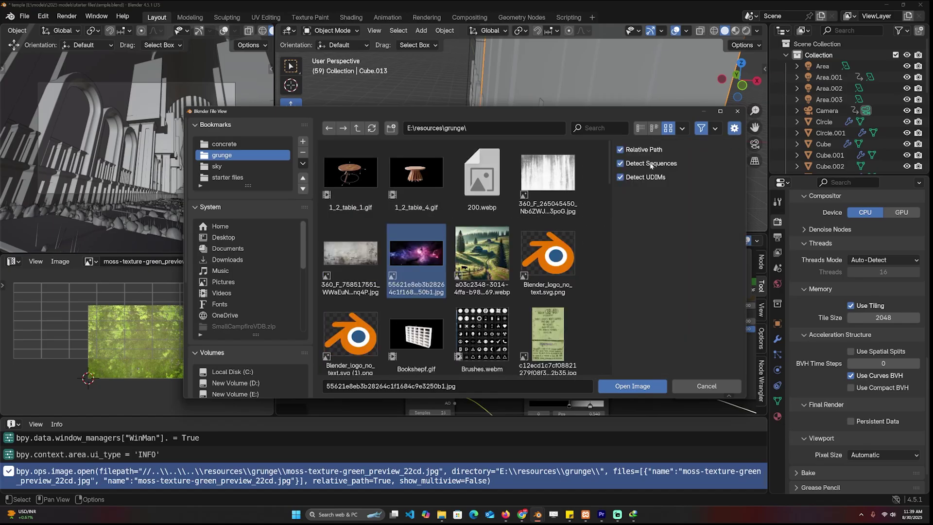
{"action": "left_click", "coordinate": [640, 387]}
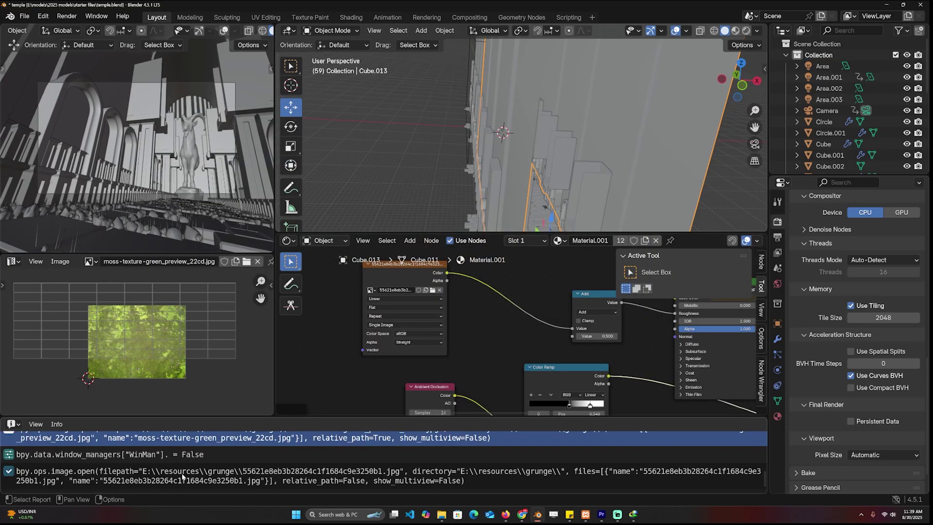
{"action": "left_click", "coordinate": [159, 478]}
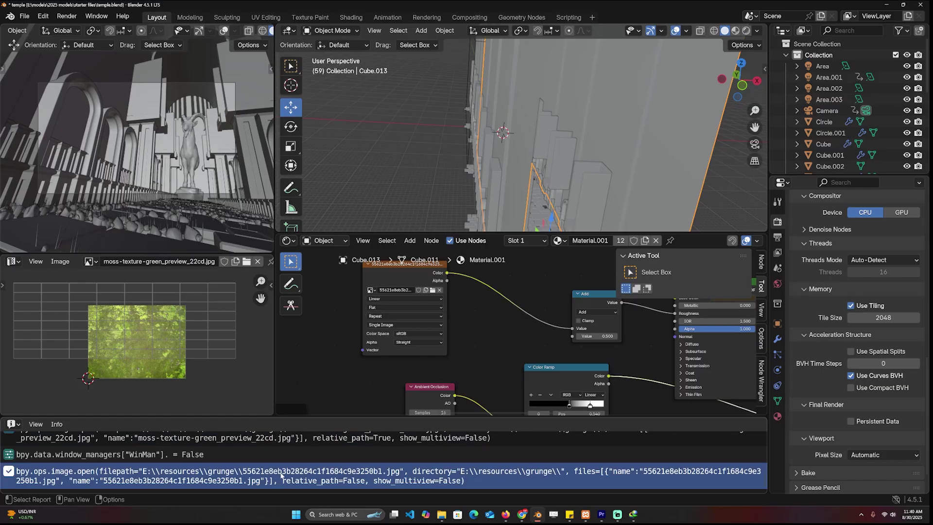
Step: Reopen the same image with Relative Path enabled, enlarge the Info log and select the new image-open entry
{"action": "left_click", "coordinate": [433, 290]}
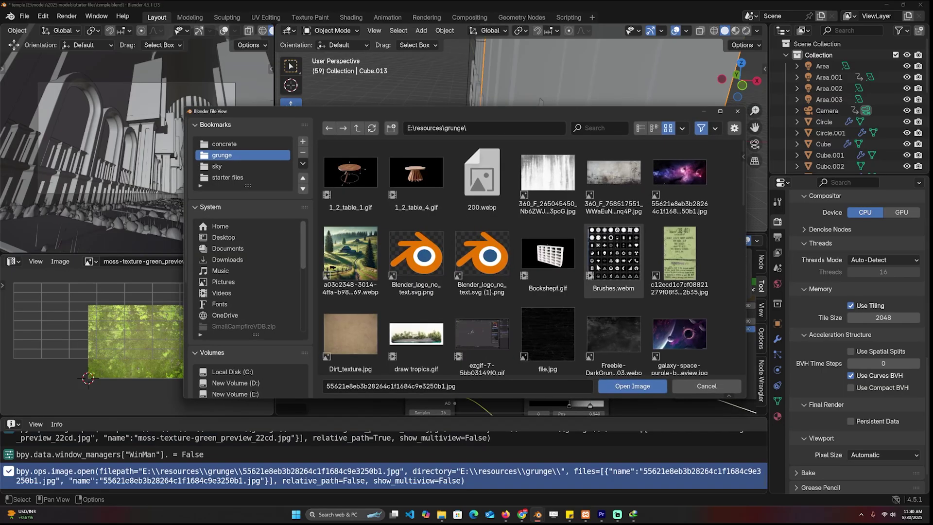
{"action": "left_click", "coordinate": [733, 131]}
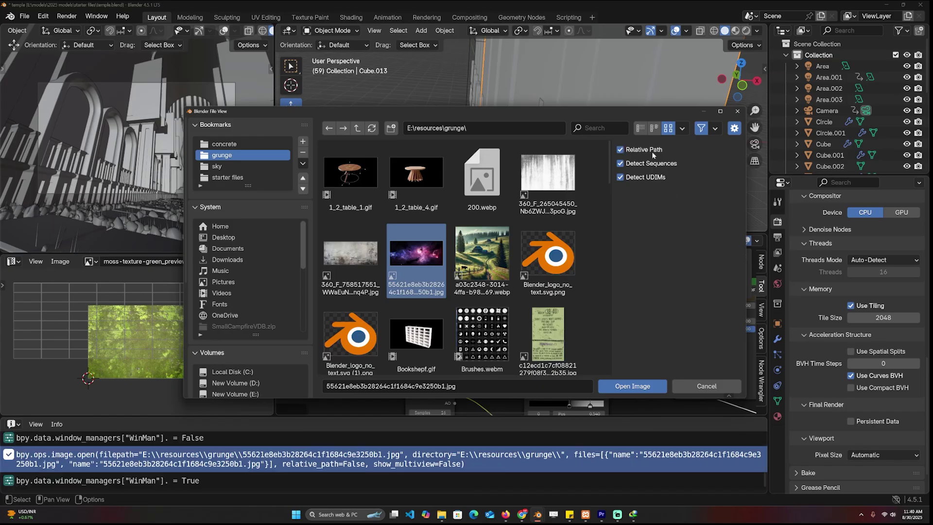
{"action": "left_click", "coordinate": [618, 387]}
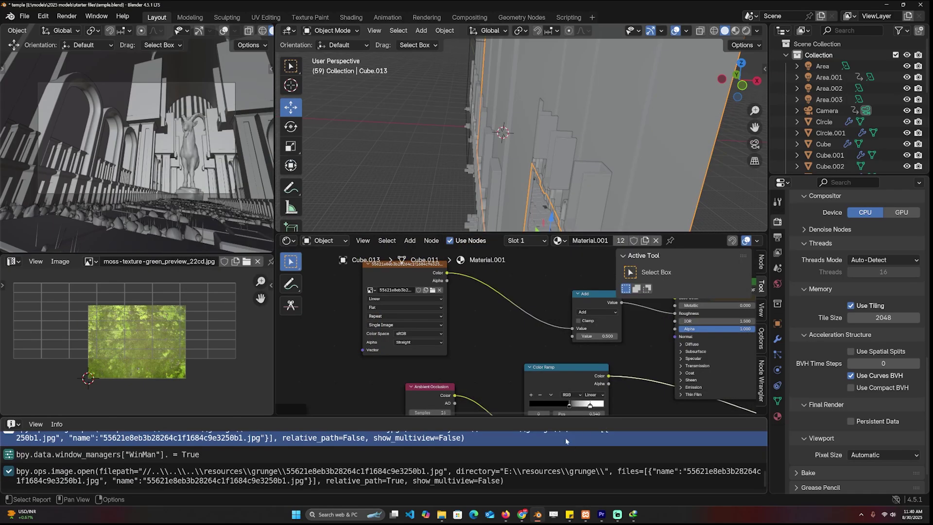
{"action": "left_click_drag", "start_coordinate": [550, 417], "coordinate": [531, 335]}
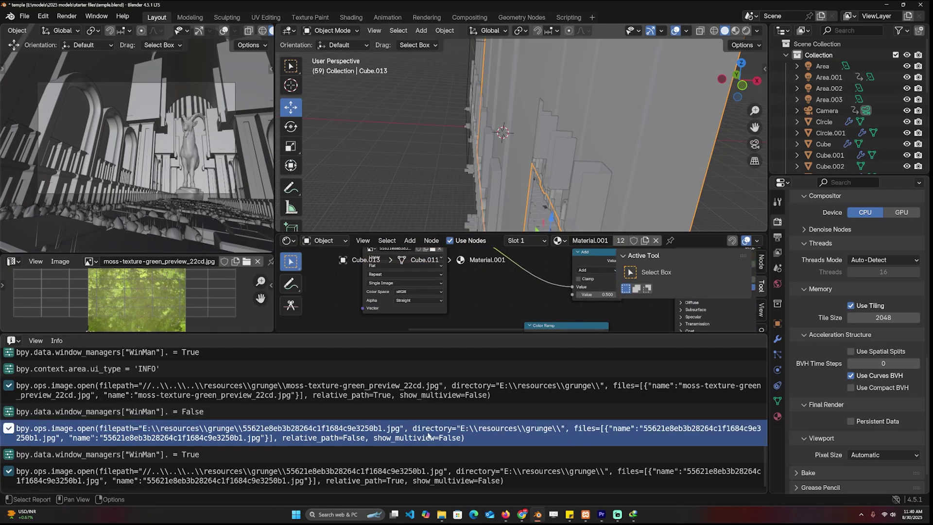
{"action": "left_click", "coordinate": [160, 479]}
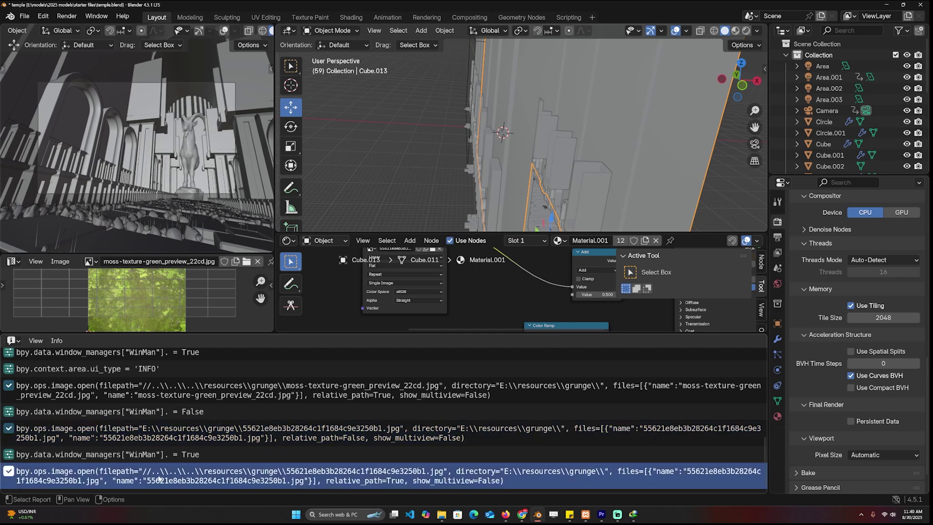
Step: Compare the filepath values of the absolute-path and relative-path image-open entries in the Info log
{"action": "left_click", "coordinate": [168, 439]}
{"action": "left_click", "coordinate": [160, 472]}
{"action": "left_click", "coordinate": [145, 430]}
{"action": "left_click", "coordinate": [170, 471]}
{"action": "left_click", "coordinate": [193, 435]}
{"action": "left_click", "coordinate": [200, 464]}
{"action": "left_click", "coordinate": [199, 434]}
{"action": "left_click", "coordinate": [193, 470]}
{"action": "left_click", "coordinate": [137, 436]}
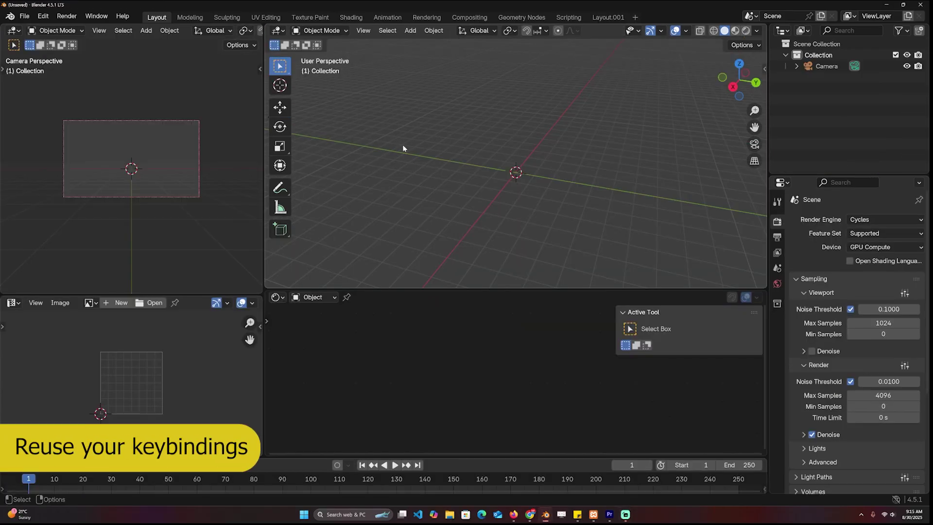
Step: Resize the editors of the new file to enlarge the outliner and both 3D viewports
{"action": "left_click_drag", "start_coordinate": [766, 200], "coordinate": [762, 200]}
{"action": "mouse_move", "coordinate": [804, 175]}
{"action": "left_mouse_down"}
{"action": "mouse_move", "coordinate": [803, 146]}
{"action": "mouse_move", "coordinate": [803, 190]}
{"action": "left_mouse_up"}
{"action": "left_click_drag", "start_coordinate": [558, 288], "coordinate": [558, 312]}
{"action": "left_click_drag", "start_coordinate": [204, 295], "coordinate": [206, 340]}
{"action": "key", "text": "KP_0"}
{"action": "key", "text": "KP_0"}
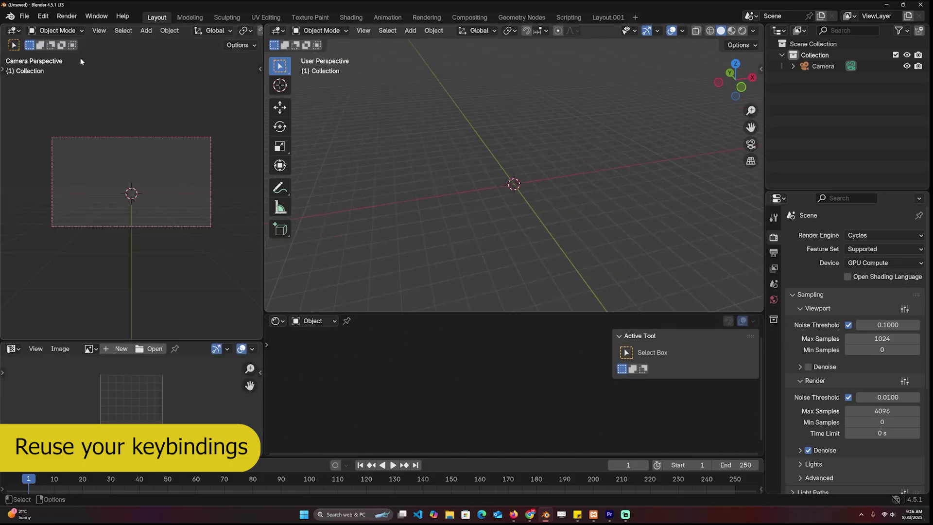
Step: Display the Keymap preferences and start exporting the key configuration to a Python script
{"action": "left_click", "coordinate": [43, 16]}
{"action": "mouse_move", "coordinate": [19, 19]}
{"action": "left_click", "coordinate": [43, 16]}
{"action": "left_click", "coordinate": [63, 159]}
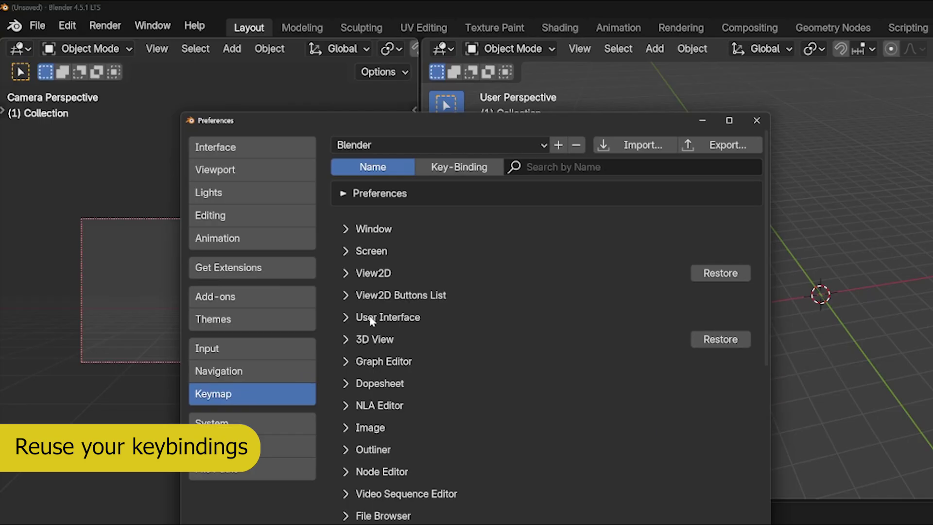
{"action": "left_click", "coordinate": [367, 317]}
{"action": "left_click", "coordinate": [351, 319]}
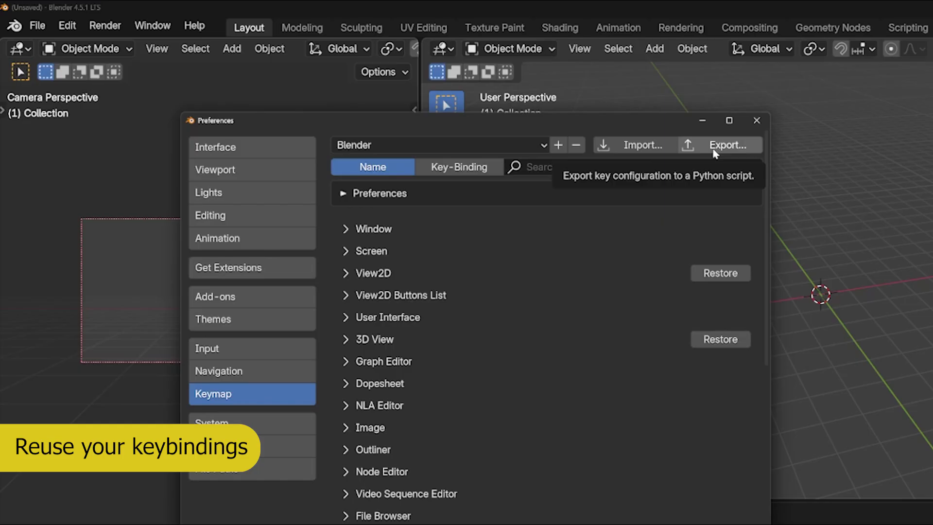
{"action": "left_click", "coordinate": [715, 154]}
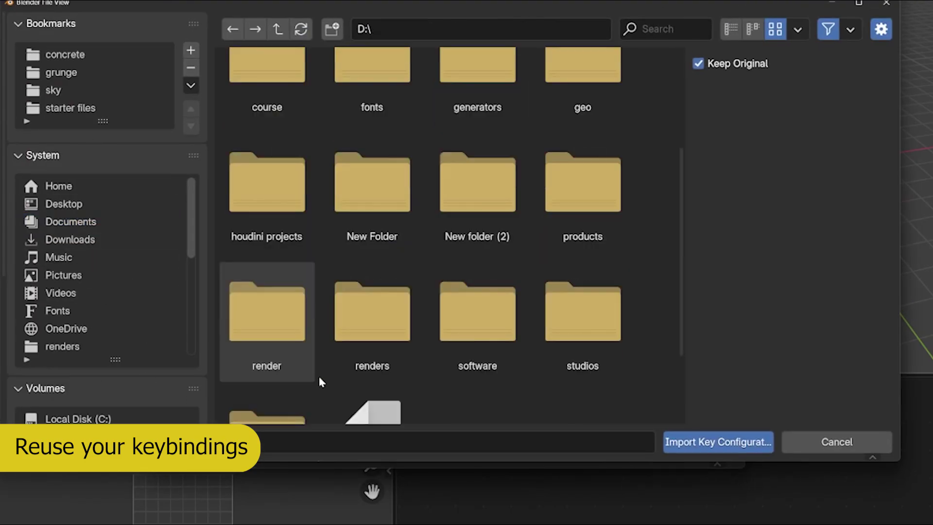
Step: Browse D:\ for Blender.py in the key configuration import dialog and cancel the import
{"action": "scroll", "coordinate": [319, 378], "scroll_direction": "down", "scroll_amount": 3}
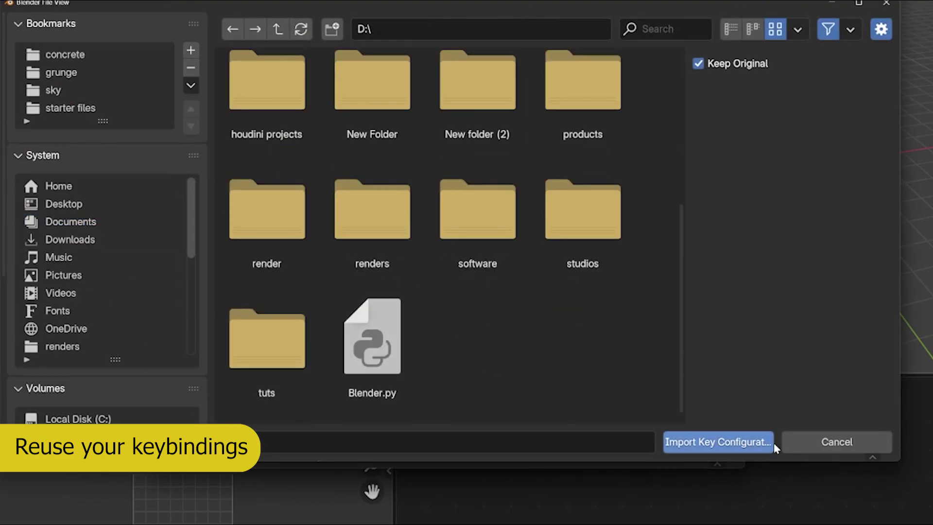
{"action": "left_click", "coordinate": [821, 439]}
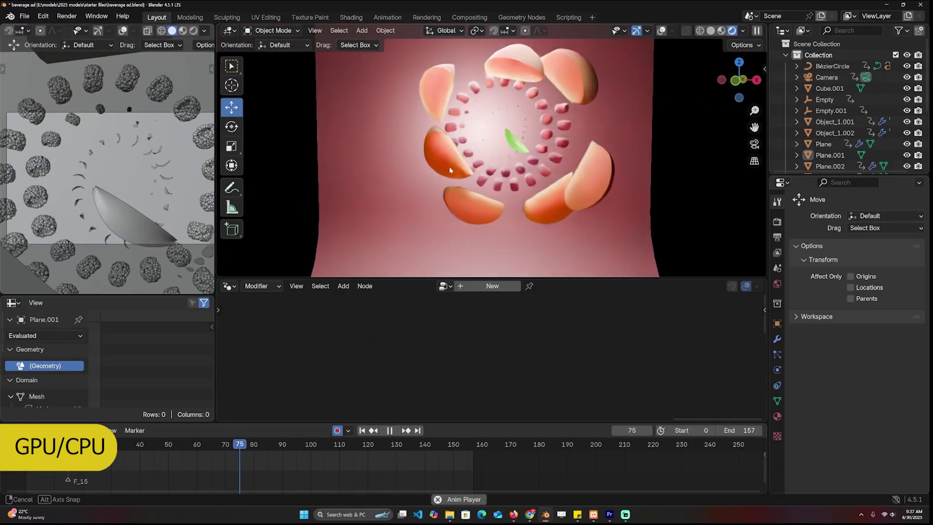
Step: Set the Cycles render device to CPU and turn on the viewport overlays to show the playback frame rate
{"action": "left_click", "coordinate": [776, 221]}
{"action": "left_click", "coordinate": [860, 247]}
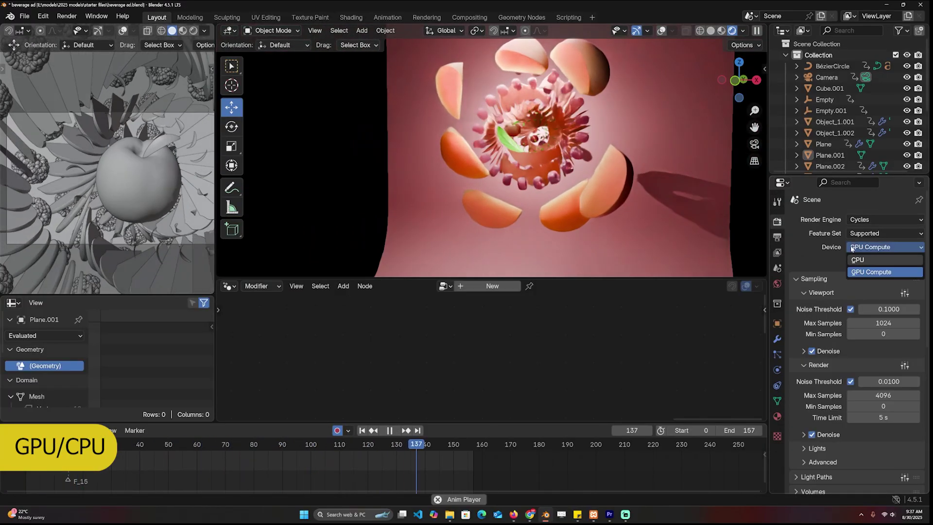
{"action": "left_click", "coordinate": [850, 259]}
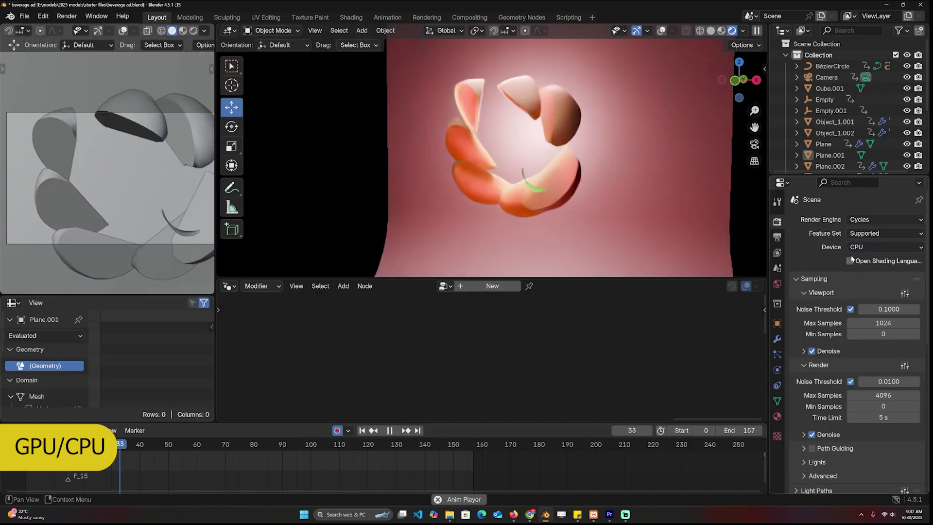
{"action": "left_click", "coordinate": [661, 31]}
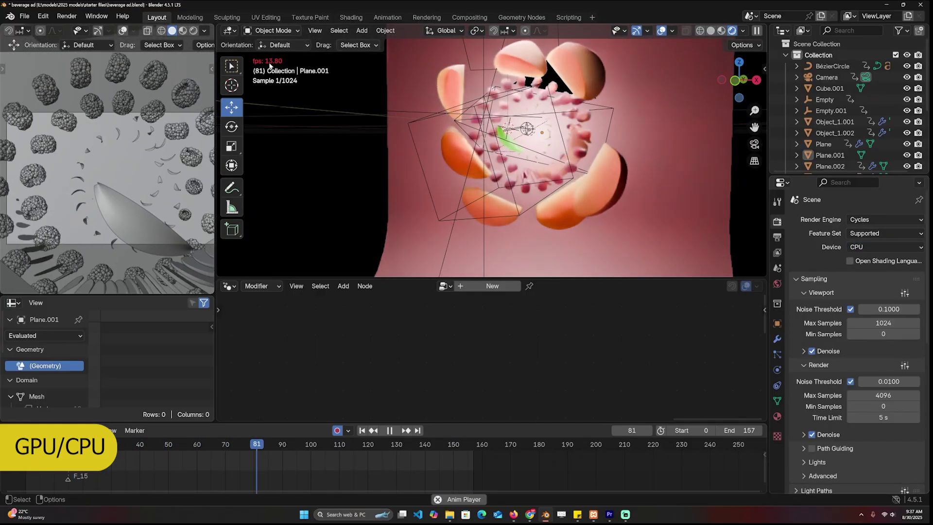
Step: Set the Cycles render device to GPU Compute and stop the animation playback
{"action": "left_click", "coordinate": [884, 247]}
{"action": "left_click", "coordinate": [860, 269]}
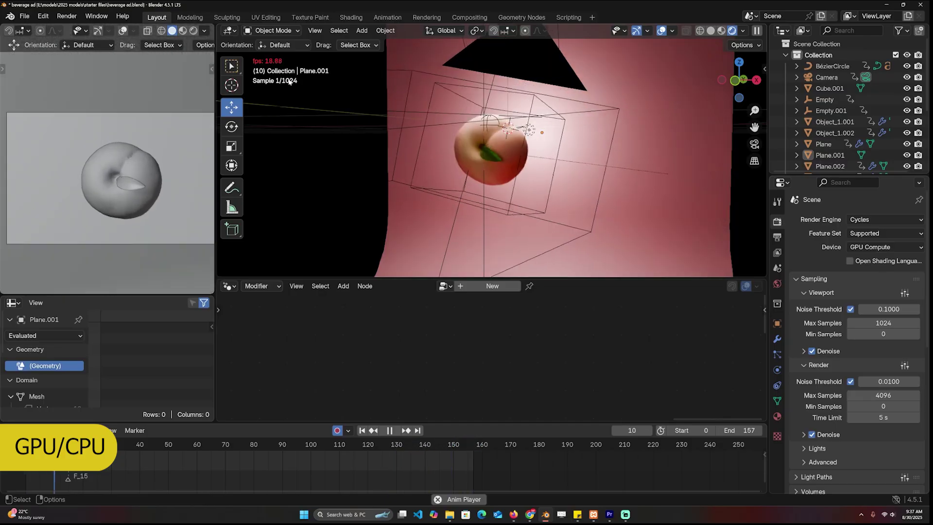
{"action": "key", "text": "Escape"}
Step: Try the None, OptiX and CUDA options for Cycles render devices in the preferences, and end on OptiX
{"action": "left_click", "coordinate": [44, 16]}
{"action": "left_click", "coordinate": [63, 161]}
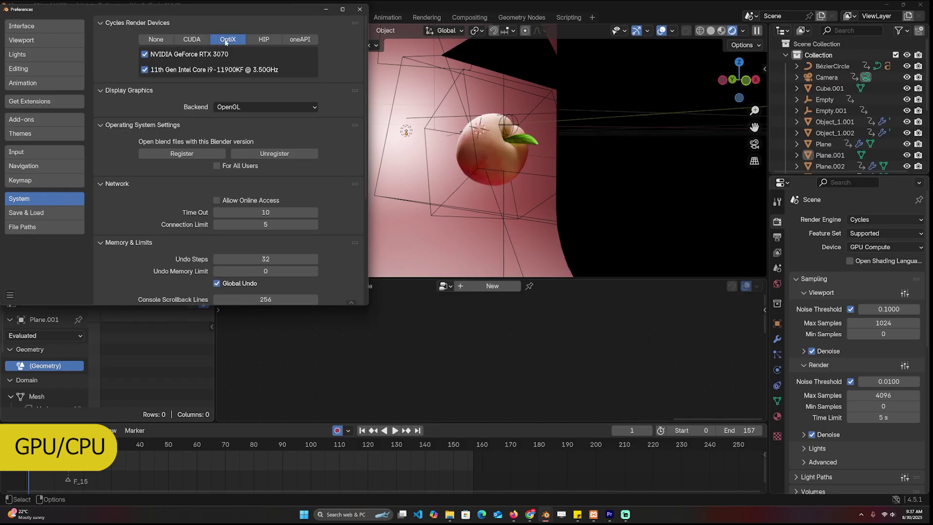
{"action": "left_click", "coordinate": [155, 39]}
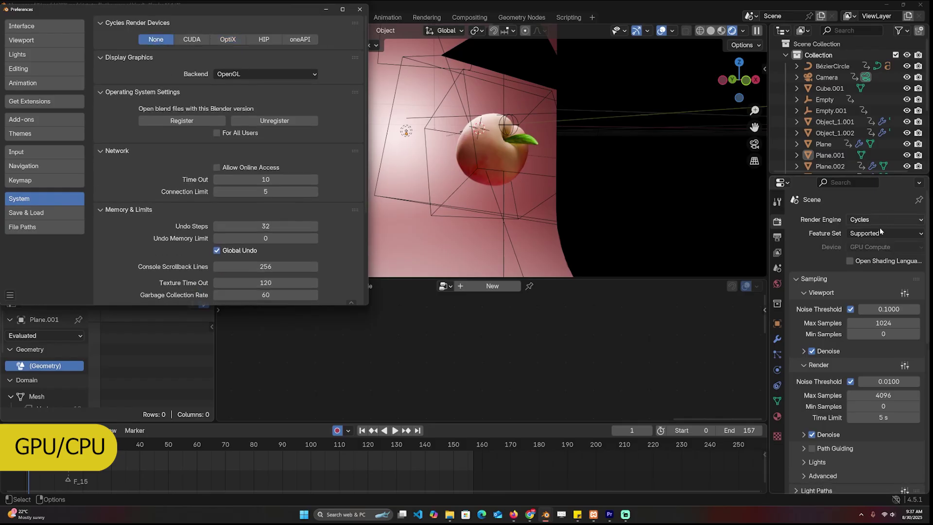
{"action": "left_click", "coordinate": [228, 40]}
{"action": "left_click", "coordinate": [192, 40]}
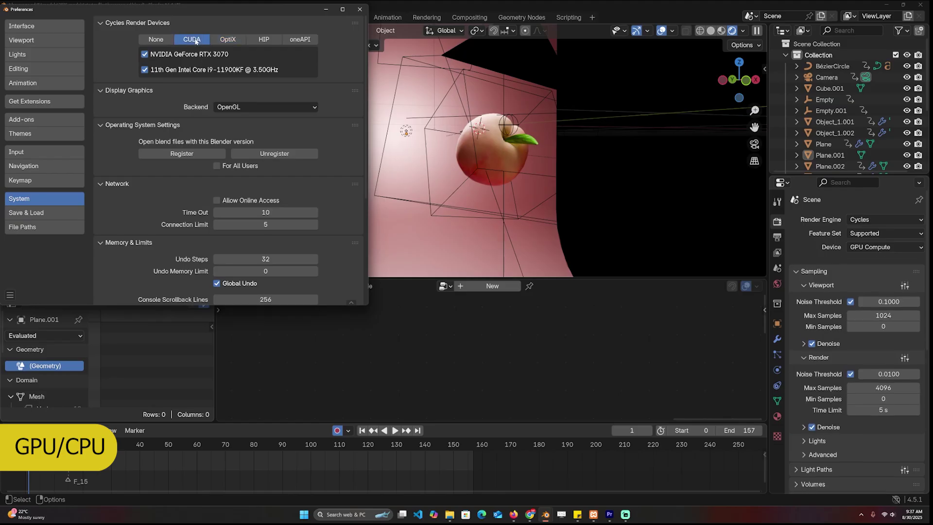
{"action": "left_click", "coordinate": [251, 42]}
{"action": "left_click", "coordinate": [231, 40]}
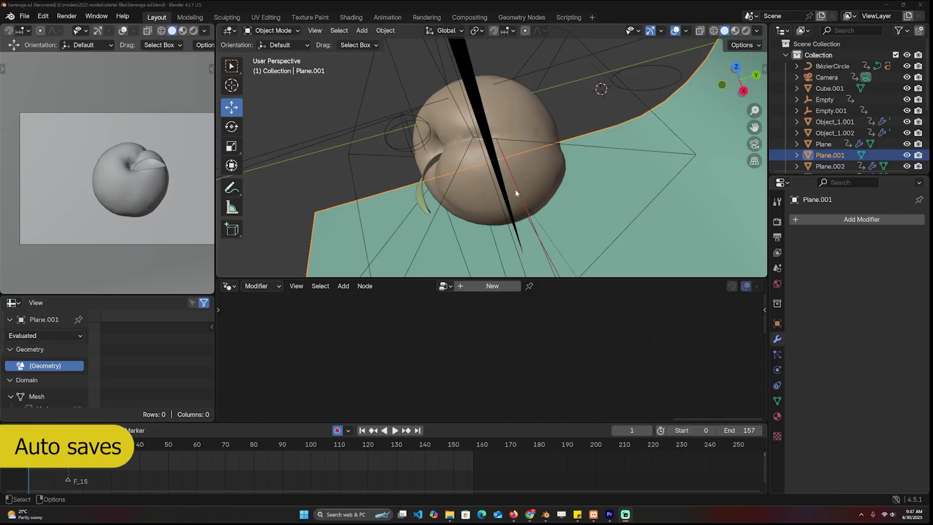
Step: Select the fruit mesh Object_1.001 and close beverage ad.blend without saving the changes
{"action": "left_click", "coordinate": [515, 189]}
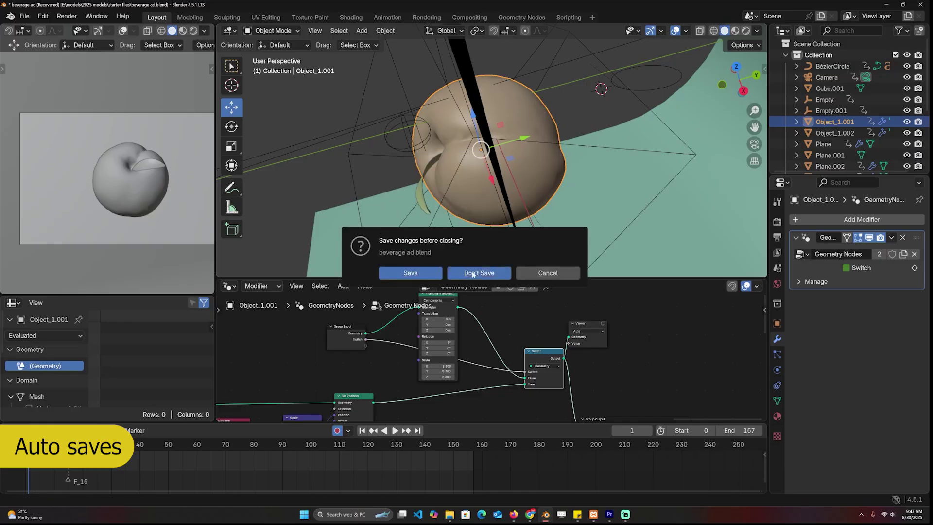
{"action": "left_click", "coordinate": [480, 273]}
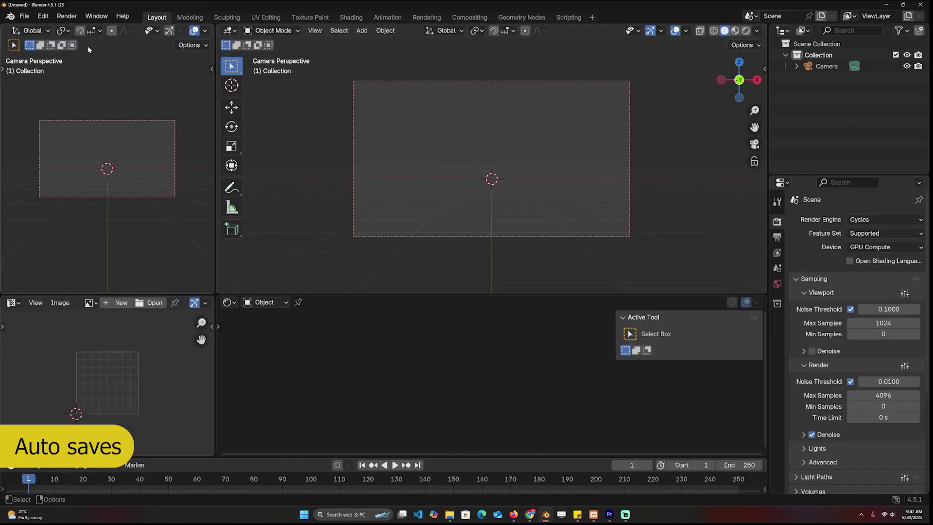
Step: Reopen beverage ad.blend from the recent files and recover the last session
{"action": "left_click", "coordinate": [25, 16]}
{"action": "mouse_move", "coordinate": [84, 53]}
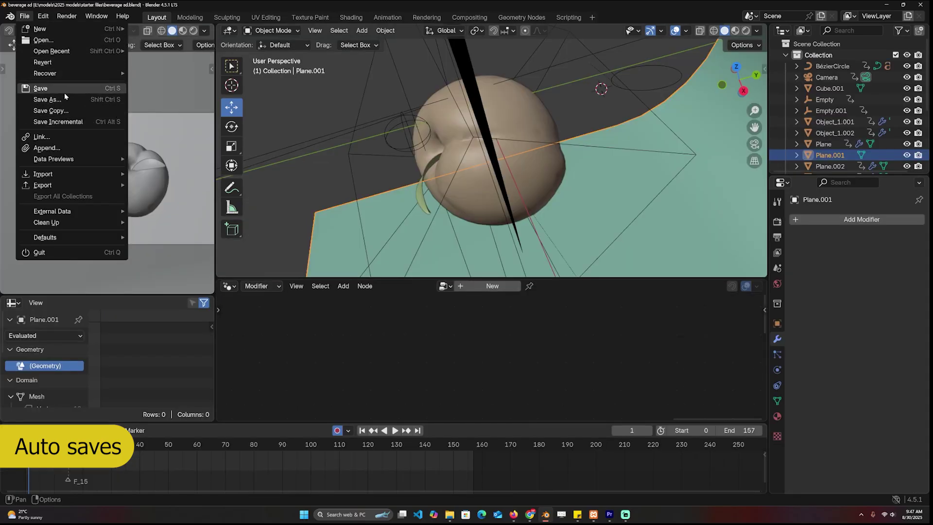
{"action": "mouse_move", "coordinate": [84, 74]}
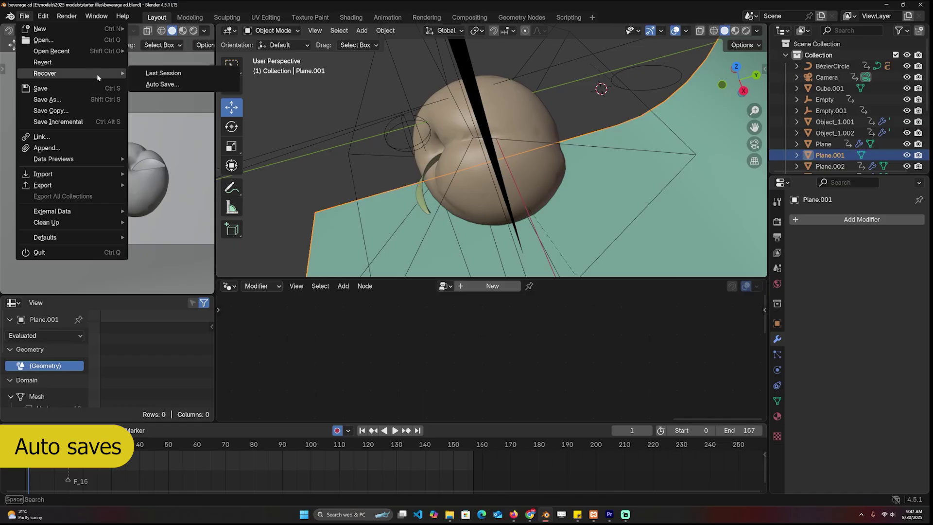
{"action": "left_click", "coordinate": [163, 74]}
Step: Recover a superman cape auto-save from the list of auto-saved files in the Temp folder
{"action": "left_click", "coordinate": [24, 16]}
{"action": "mouse_move", "coordinate": [53, 75]}
{"action": "left_click", "coordinate": [162, 85]}
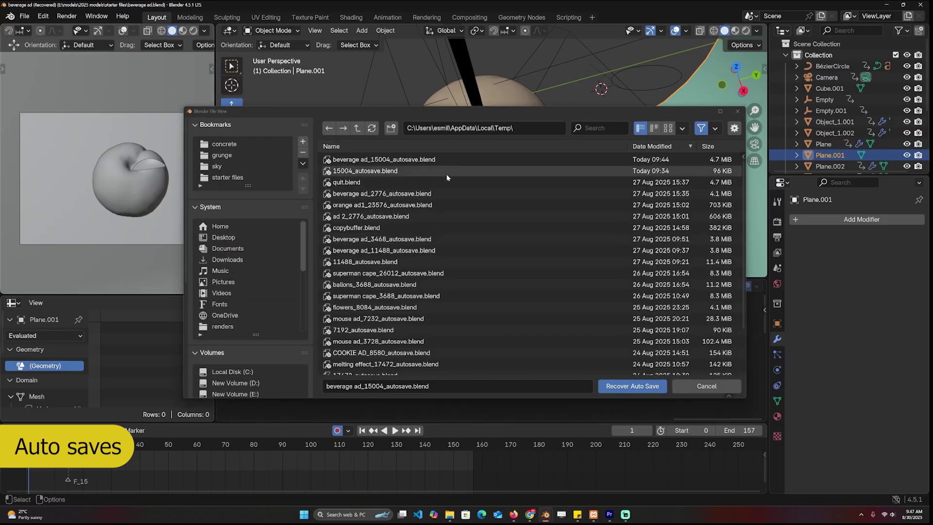
{"action": "scroll", "coordinate": [452, 257], "scroll_direction": "down", "scroll_amount": 4}
{"action": "left_click", "coordinate": [442, 345]}
{"action": "double_click", "coordinate": [442, 358]}
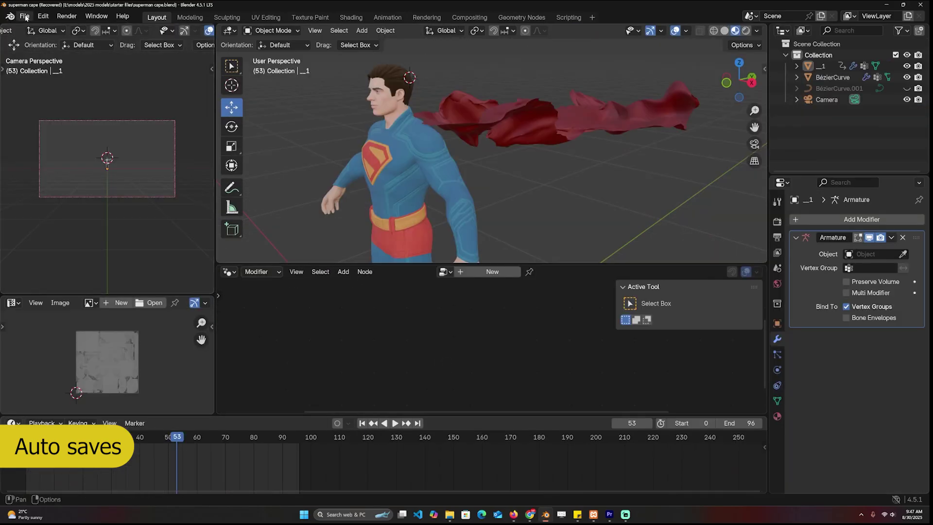
Step: Save the recovered superman cape file twice as incremental versions
{"action": "left_click", "coordinate": [24, 16]}
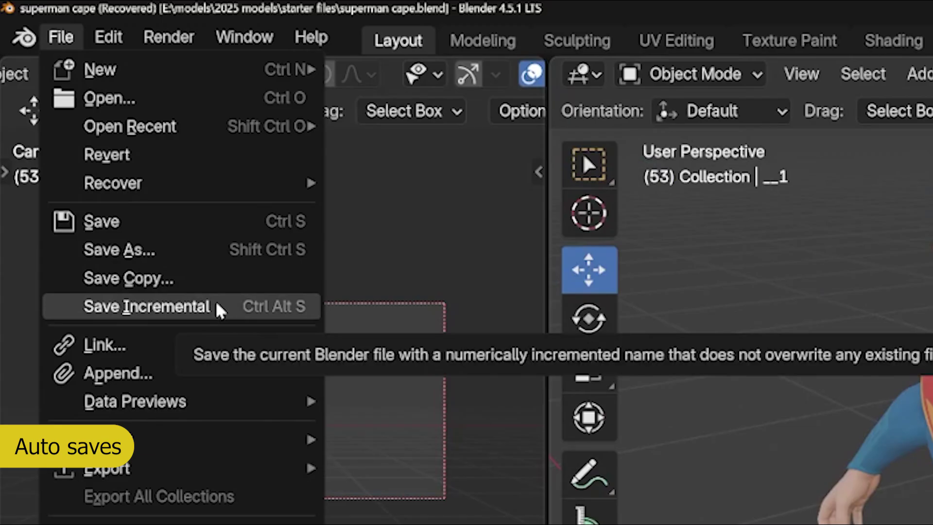
{"action": "left_click", "coordinate": [219, 307]}
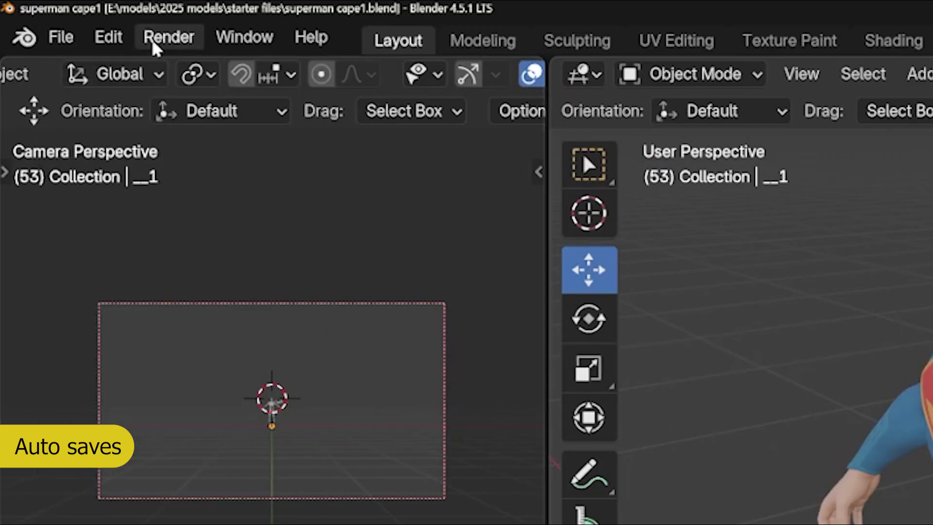
{"action": "left_click", "coordinate": [61, 36]}
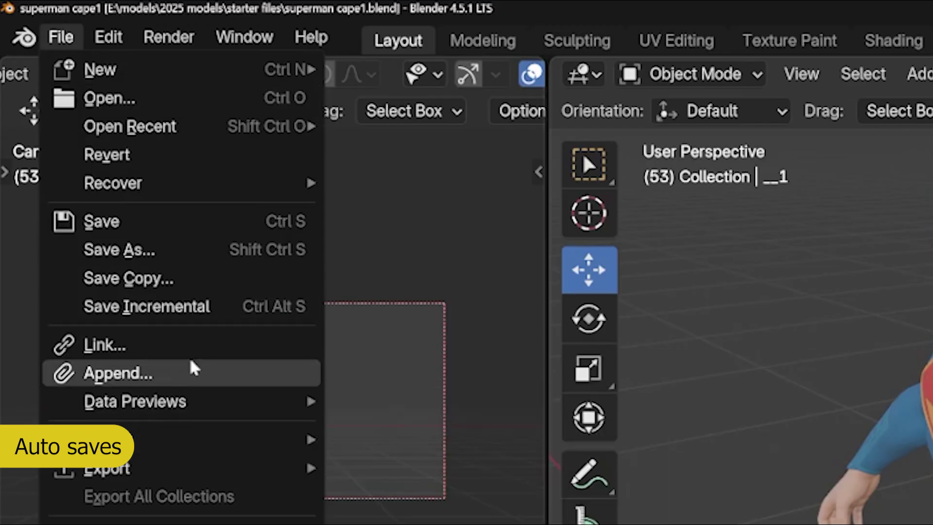
{"action": "left_click", "coordinate": [228, 306]}
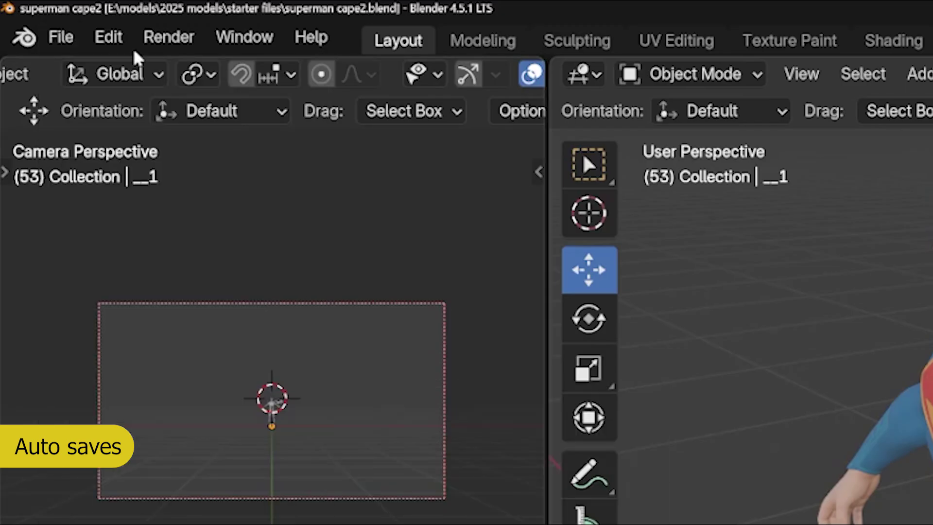
{"action": "left_click", "coordinate": [62, 41]}
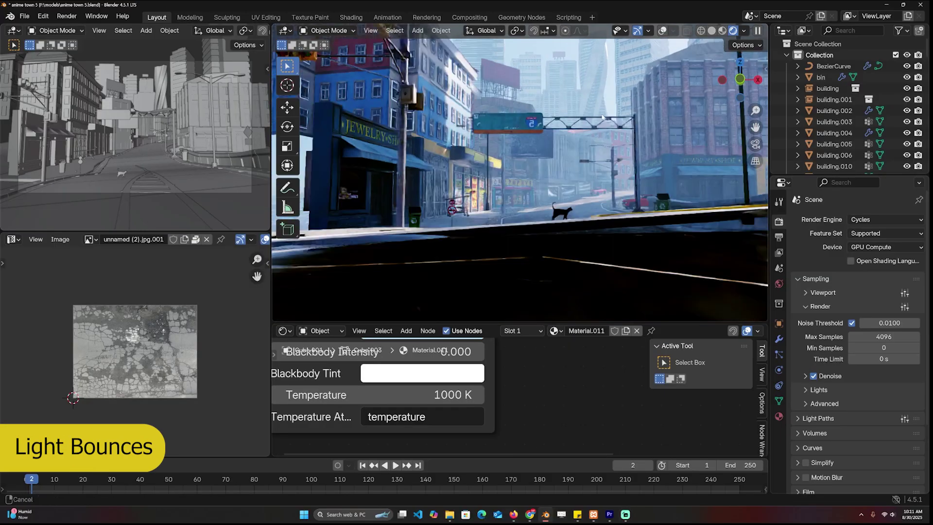
Step: Expand the Cycles light path settings and set the total max bounces to 1 for the town scene
{"action": "middle_click_drag", "start_coordinate": [590, 129], "coordinate": [580, 170], "text": "shift"}
{"action": "scroll", "coordinate": [801, 299], "scroll_direction": "down", "scroll_amount": 3}
{"action": "left_click", "coordinate": [818, 308]}
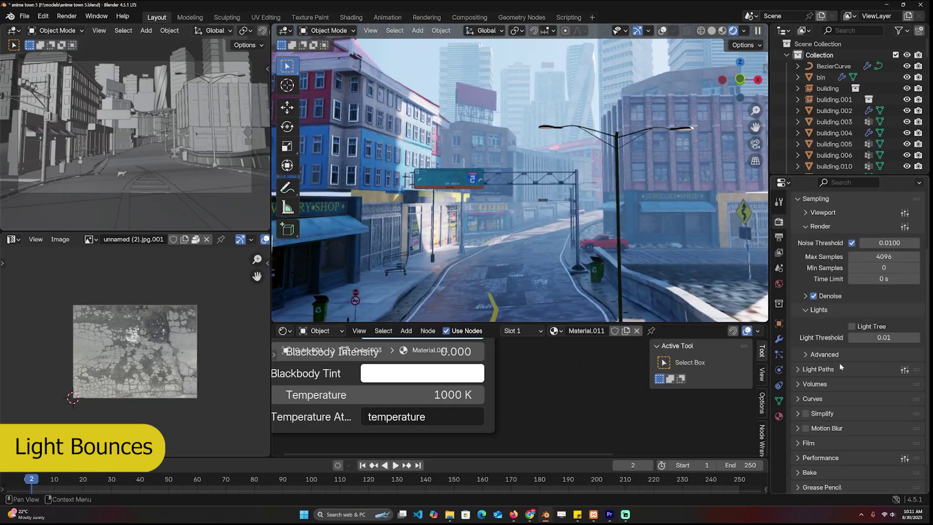
{"action": "left_click", "coordinate": [825, 367]}
{"action": "scroll", "coordinate": [827, 379], "scroll_direction": "down", "scroll_amount": 4}
{"action": "left_click", "coordinate": [884, 289]}
{"action": "type", "text": "1"}
{"action": "key", "text": "Return"}
Step: Set the diffuse, glossy and transmission max bounces to 1 and the transparent bounces to 0
{"action": "middle_click_drag", "start_coordinate": [583, 112], "coordinate": [580, 78], "text": "shift"}
{"action": "left_click", "coordinate": [883, 302]}
{"action": "type", "text": "1"}
{"action": "key", "text": "Return"}
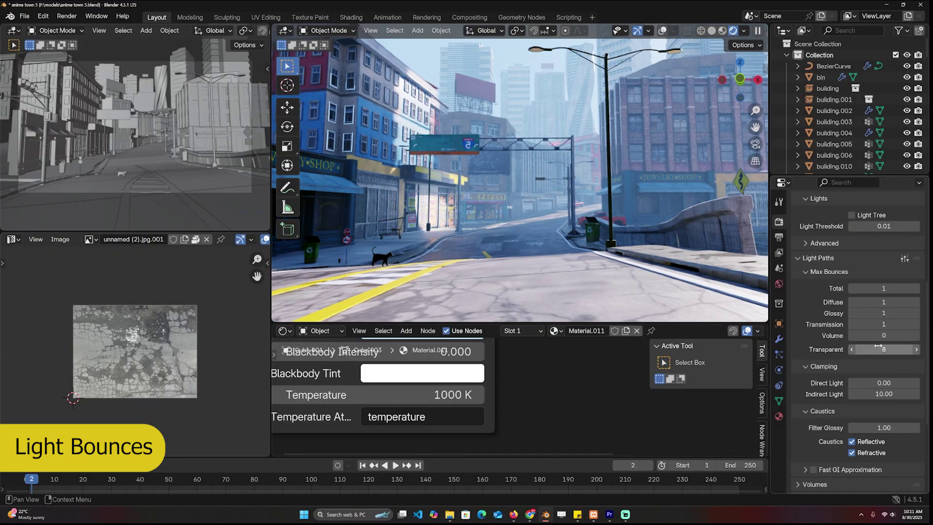
{"action": "left_click_drag", "start_coordinate": [878, 345], "coordinate": [854, 346]}
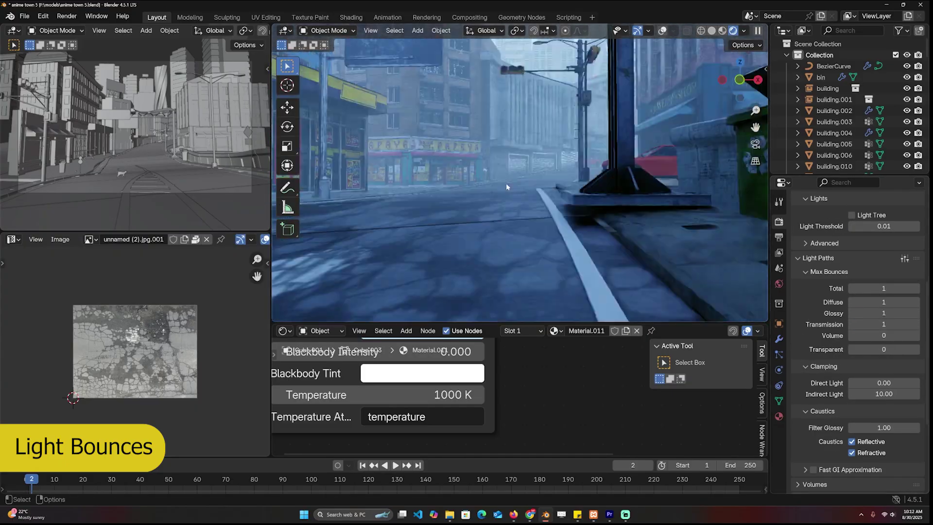
Step: Raise the max bounces to 3 total, 2 diffuse, 2 glossy and 3 transparent
{"action": "left_click", "coordinate": [912, 349]}
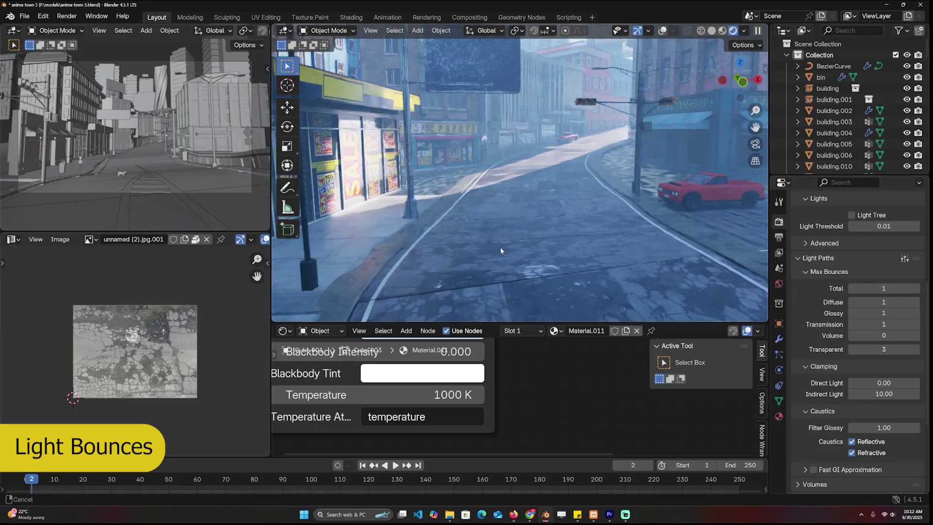
{"action": "left_click", "coordinate": [912, 313]}
{"action": "left_click", "coordinate": [912, 302]}
Step: Open abandoned1.blend from the F:\models folder without saving the town scene's changes
{"action": "left_click", "coordinate": [24, 16]}
{"action": "left_click", "coordinate": [73, 41]}
{"action": "left_click", "coordinate": [479, 272]}
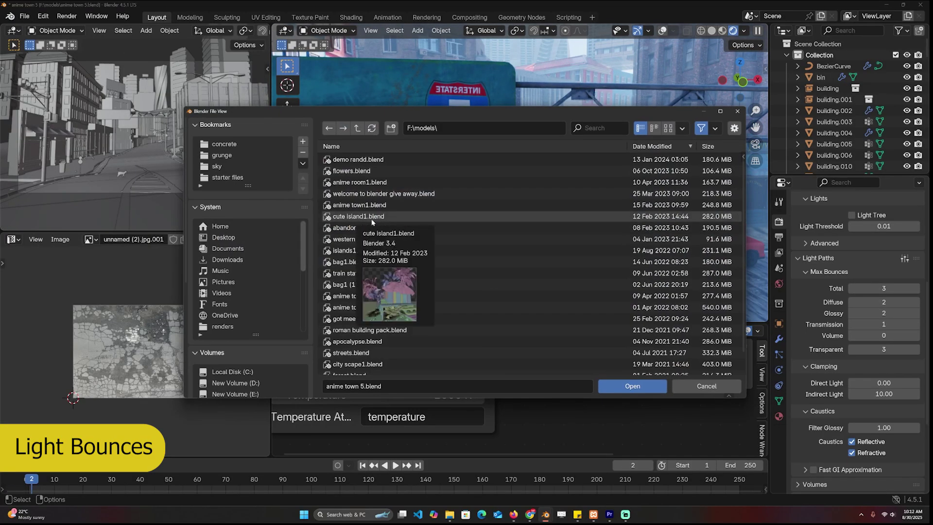
{"action": "double_click", "coordinate": [355, 225]}
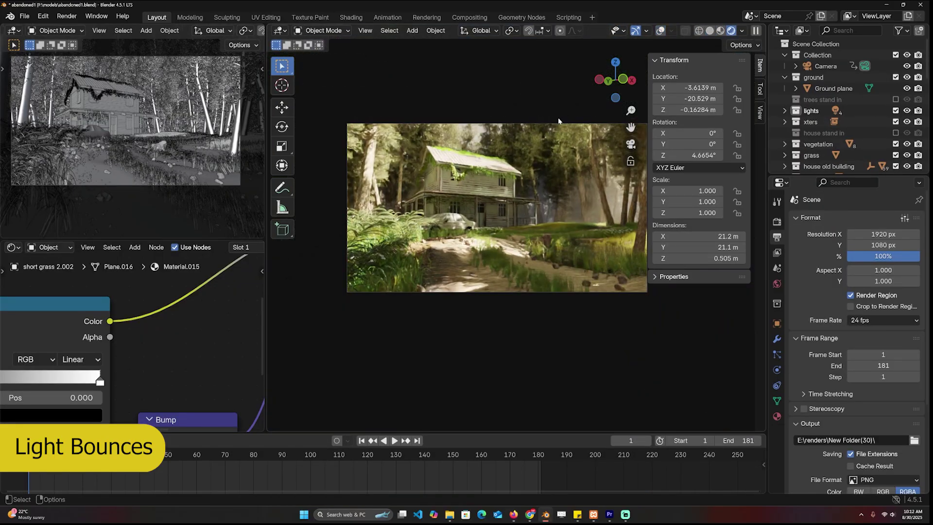
Step: Set the total max light bounces to 1 in the render settings of the abandoned house scene
{"action": "middle_click_drag", "start_coordinate": [515, 121], "coordinate": [515, 145]}
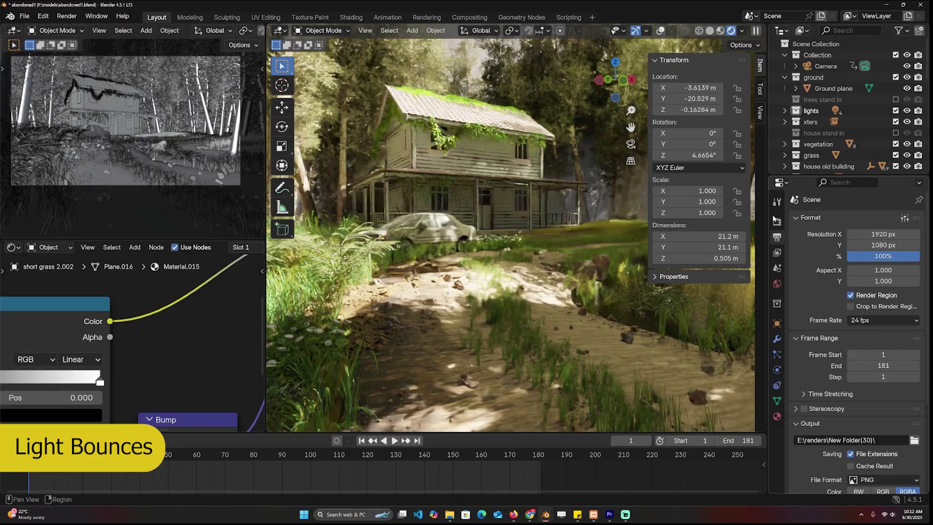
{"action": "left_click", "coordinate": [777, 221]}
{"action": "left_click", "coordinate": [827, 355]}
{"action": "scroll", "coordinate": [827, 354], "scroll_direction": "down", "scroll_amount": 3}
{"action": "left_click", "coordinate": [883, 294]}
{"action": "type", "text": "1"}
{"action": "key", "text": "Return"}
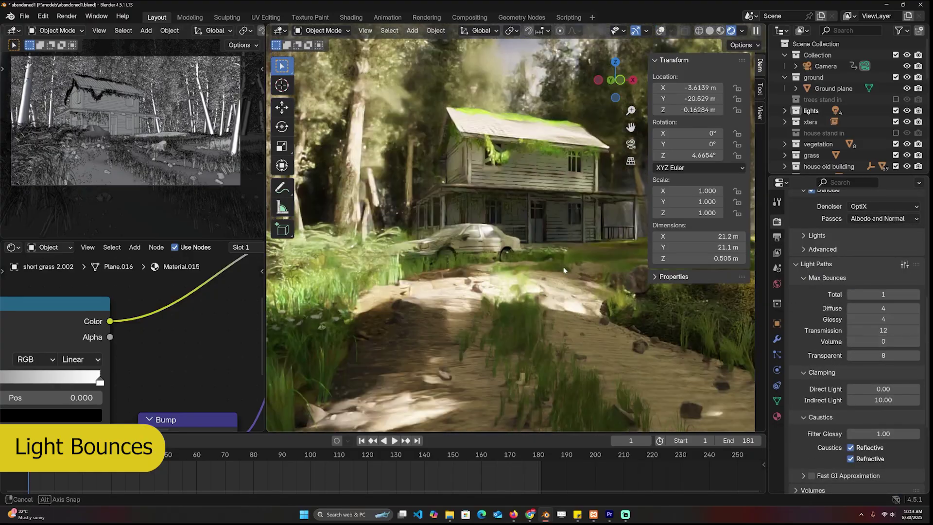
Step: Set the diffuse, glossy, transmission, volume and transparent max bounces all to 1
{"action": "left_click_drag", "start_coordinate": [883, 308], "coordinate": [883, 341]}
{"action": "type", "text": "1"}
{"action": "key", "text": "Return"}
{"action": "middle_click_drag", "start_coordinate": [524, 252], "coordinate": [505, 248]}
{"action": "left_click", "coordinate": [883, 355]}
{"action": "type", "text": "1"}
{"action": "key", "text": "Return"}
Step: Raise the transparent max bounces in single increments to 8 and finally set them to 24
{"action": "middle_click_drag", "start_coordinate": [493, 211], "coordinate": [466, 214], "text": "shift"}
{"action": "left_click", "coordinate": [916, 355]}
{"action": "left_click", "coordinate": [916, 356]}
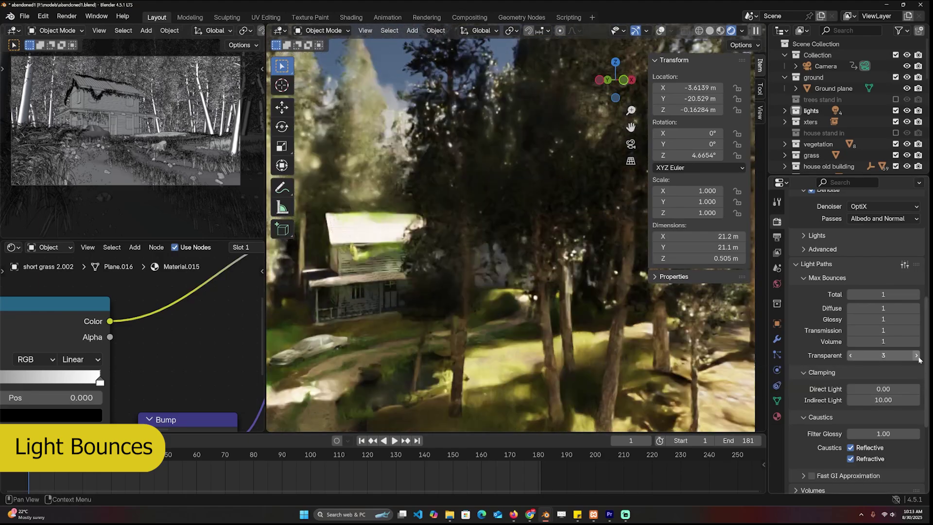
{"action": "left_click", "coordinate": [916, 355]}
{"action": "left_click", "coordinate": [916, 356]}
{"action": "left_click", "coordinate": [916, 356]}
{"action": "left_click", "coordinate": [916, 356]}
{"action": "left_click", "coordinate": [916, 355]}
{"action": "left_click", "coordinate": [916, 356]}
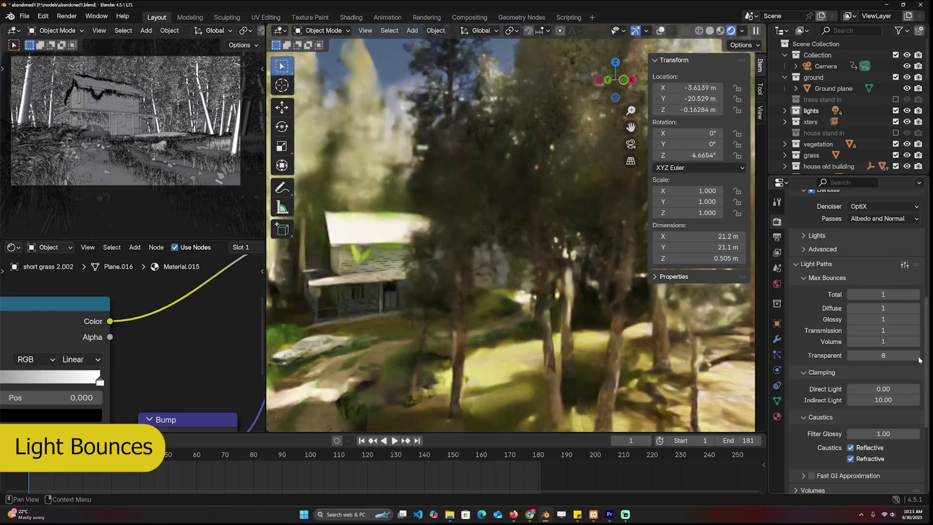
{"action": "left_click", "coordinate": [916, 356]}
{"action": "left_click", "coordinate": [883, 356]}
{"action": "type", "text": "24"}
{"action": "key", "text": "Return"}
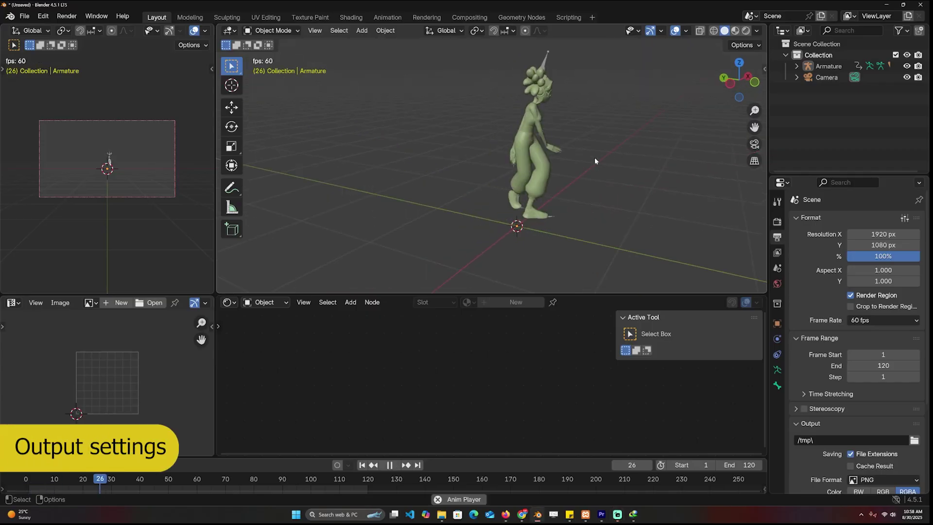
Step: Stop the character animation in camera view and apply the 4K DCI 2160p format preset
{"action": "key", "text": "KP_1"}
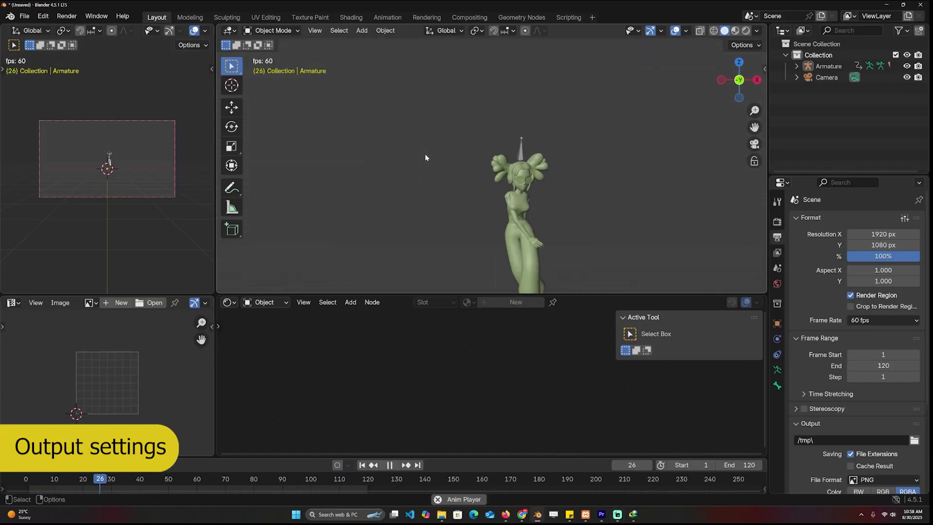
{"action": "key", "text": "KP_0"}
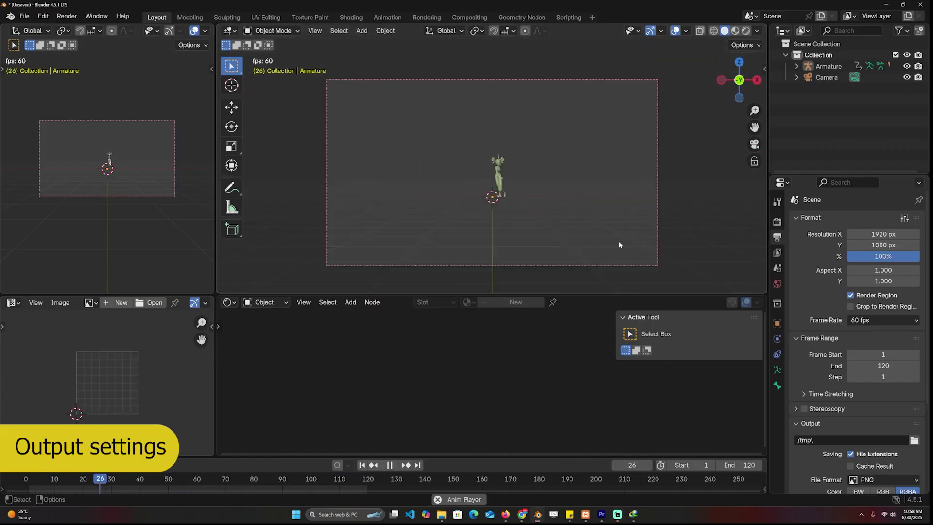
{"action": "key", "text": "Escape"}
{"action": "left_click", "coordinate": [904, 218]}
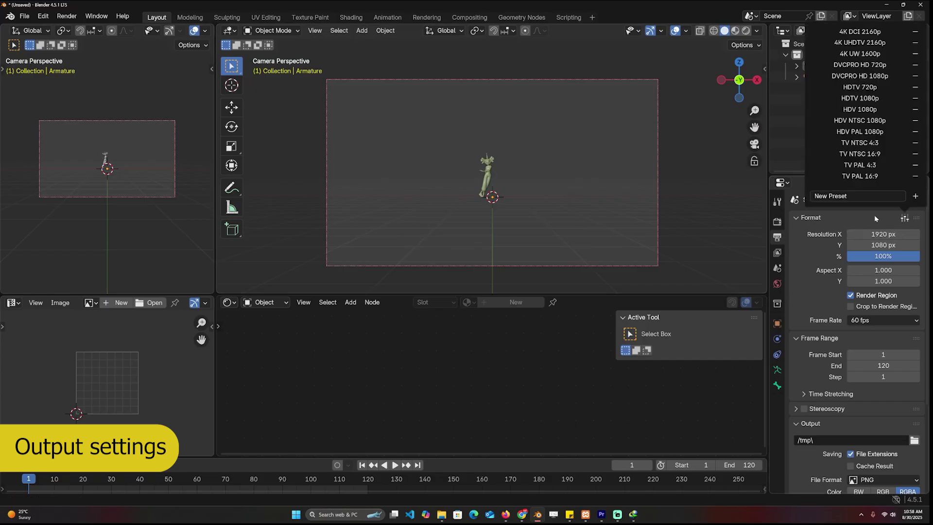
{"action": "left_click", "coordinate": [880, 31]}
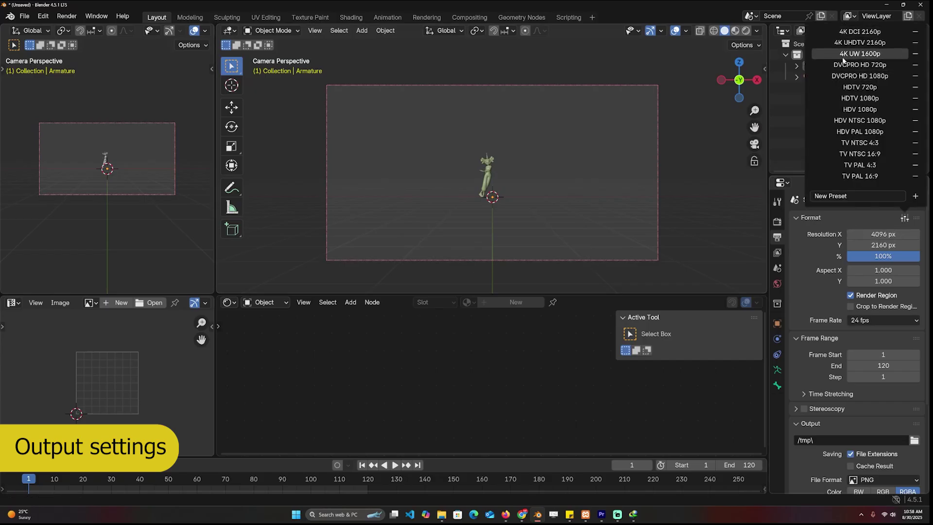
Step: Try the HDTV 720p and TV NTSC 4:3 format presets, among others, and settle on HDV 1080p
{"action": "left_click", "coordinate": [905, 218]}
{"action": "left_click", "coordinate": [868, 91]}
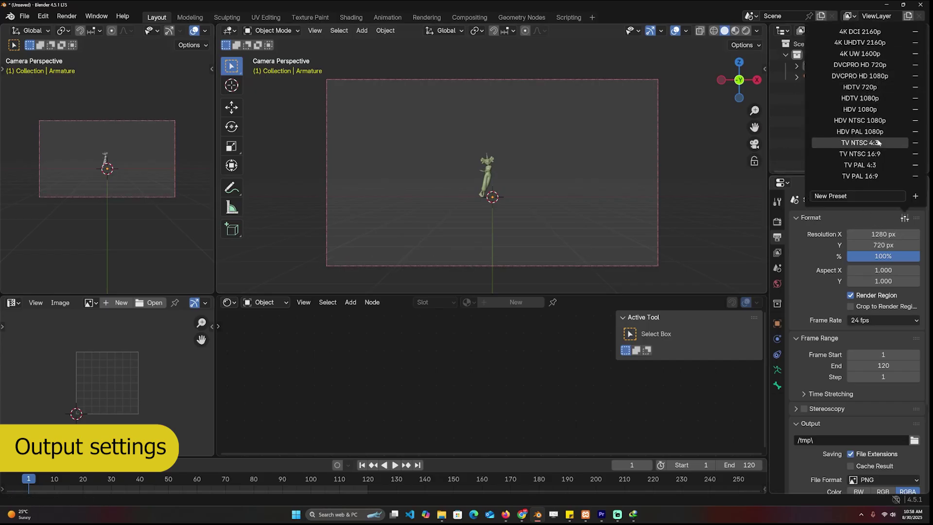
{"action": "left_click", "coordinate": [879, 142]}
{"action": "scroll", "coordinate": [660, 153], "scroll_direction": "down", "scroll_amount": 4}
{"action": "left_click", "coordinate": [904, 218]}
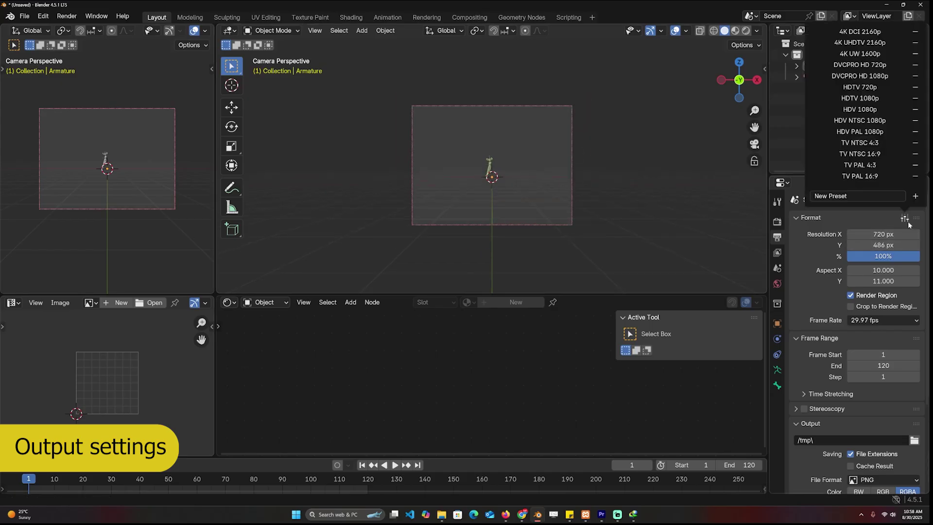
{"action": "left_click", "coordinate": [882, 177]}
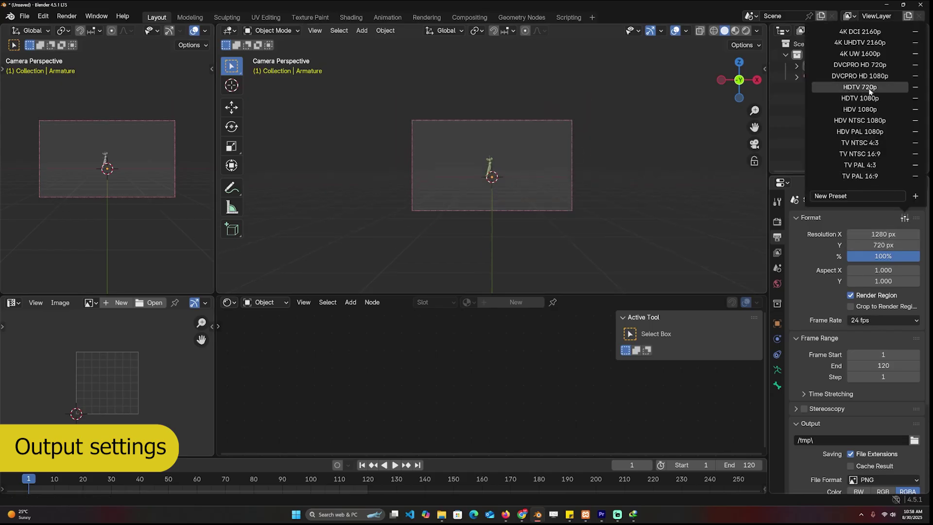
{"action": "left_click", "coordinate": [860, 31]}
{"action": "left_click", "coordinate": [860, 109]}
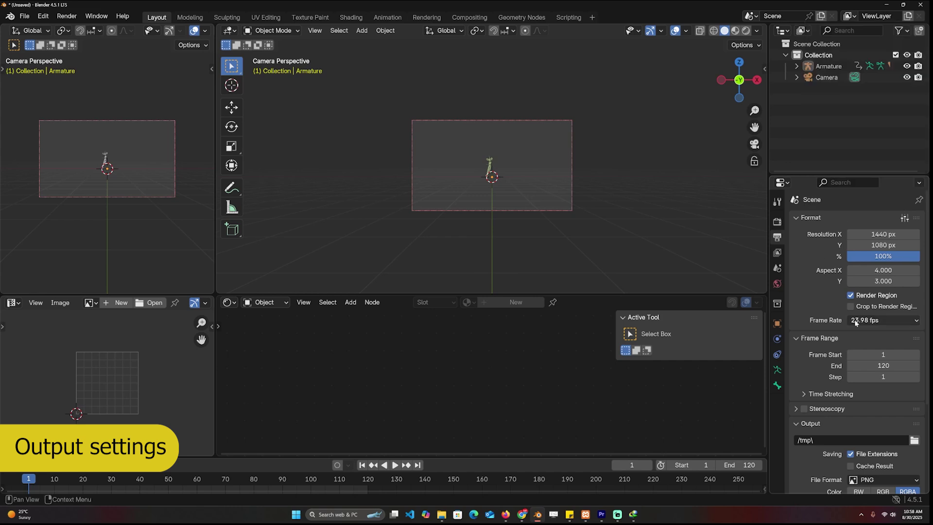
Step: Move the camera along its local Z axis closer to the character with the animation playing
{"action": "scroll", "coordinate": [530, 208], "scroll_direction": "up", "scroll_amount": 3}
{"action": "scroll", "coordinate": [530, 208], "scroll_direction": "down", "scroll_amount": 2}
{"action": "key", "text": "space"}
{"action": "left_click", "coordinate": [536, 233]}
{"action": "key", "text": "g"}
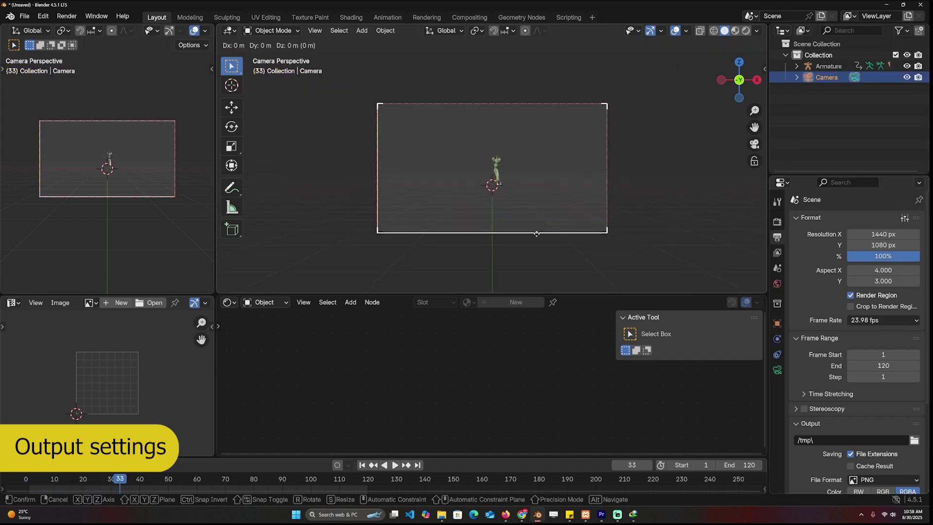
{"action": "key", "text": "z"}
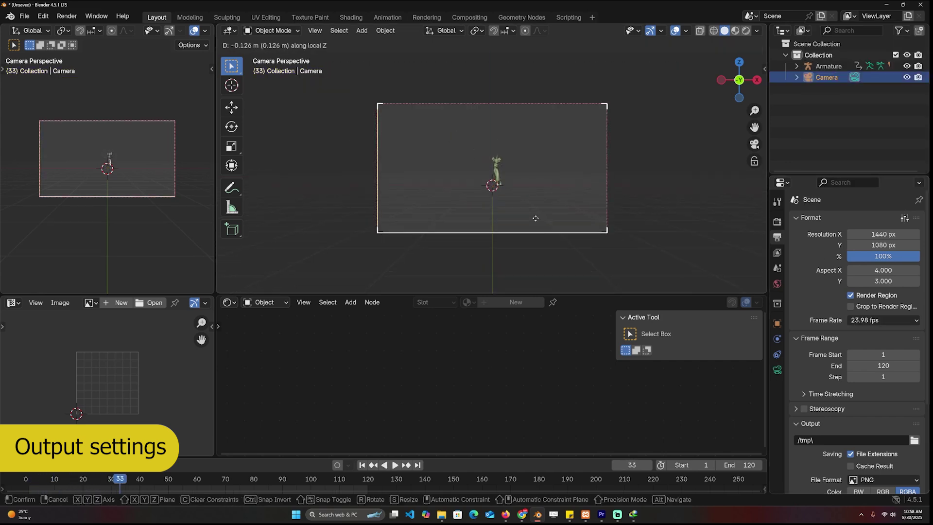
{"action": "left_click", "coordinate": [547, 146]}
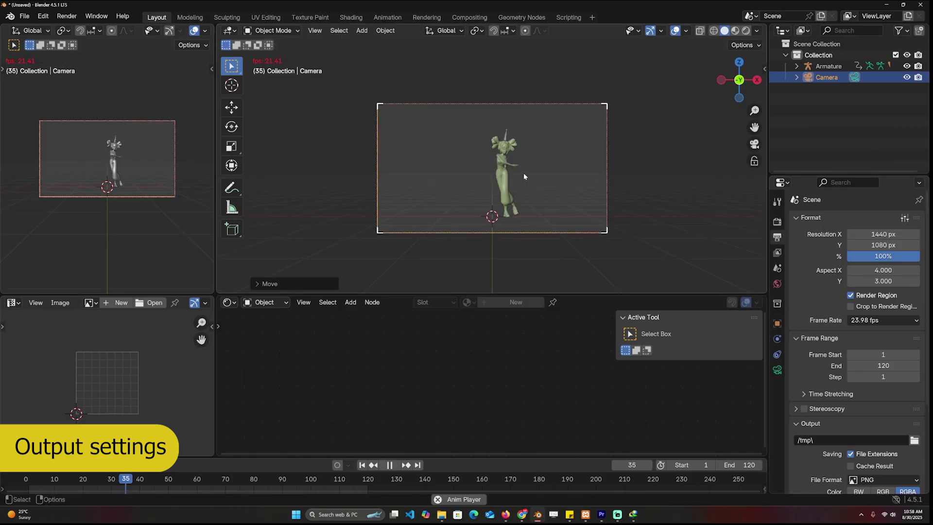
Step: Set the output frame rate to 6 fps while the animation plays
{"action": "left_click", "coordinate": [885, 322]}
{"action": "left_click", "coordinate": [884, 322]}
{"action": "left_click", "coordinate": [867, 322]}
{"action": "left_click", "coordinate": [874, 334]}
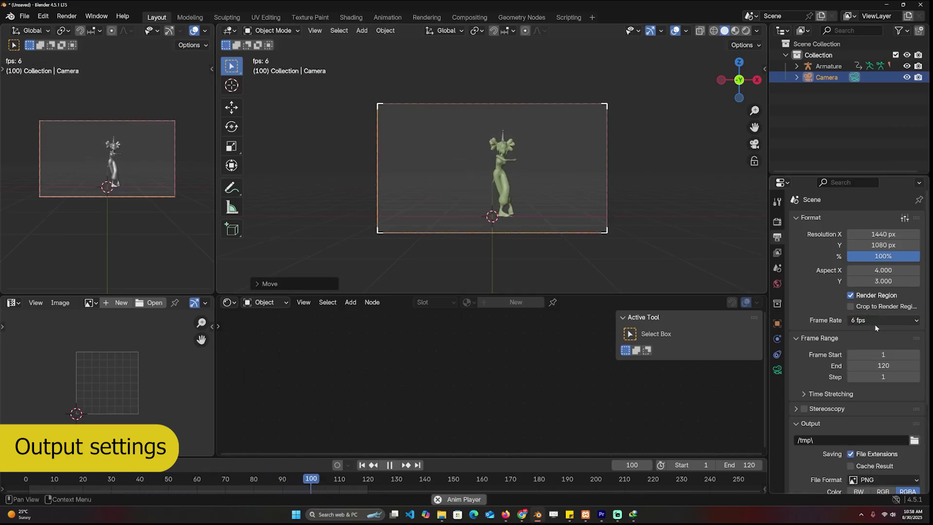
Step: Set the output frame rate to 240 fps
{"action": "left_click", "coordinate": [878, 317]}
{"action": "left_click", "coordinate": [879, 321]}
{"action": "left_click", "coordinate": [879, 322]}
{"action": "left_click", "coordinate": [872, 366]}
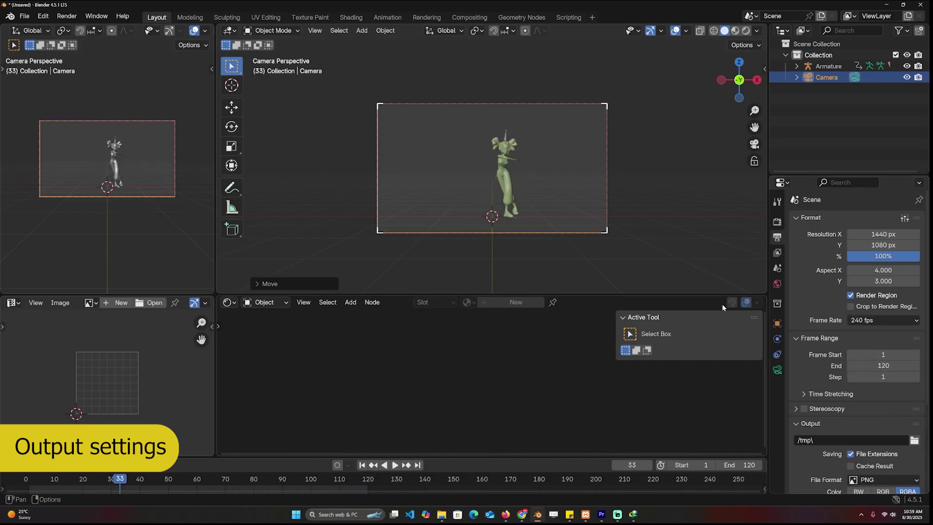
Step: Examine the image and movie file formats available for the render output
{"action": "scroll", "coordinate": [812, 414], "scroll_direction": "down", "scroll_amount": 4}
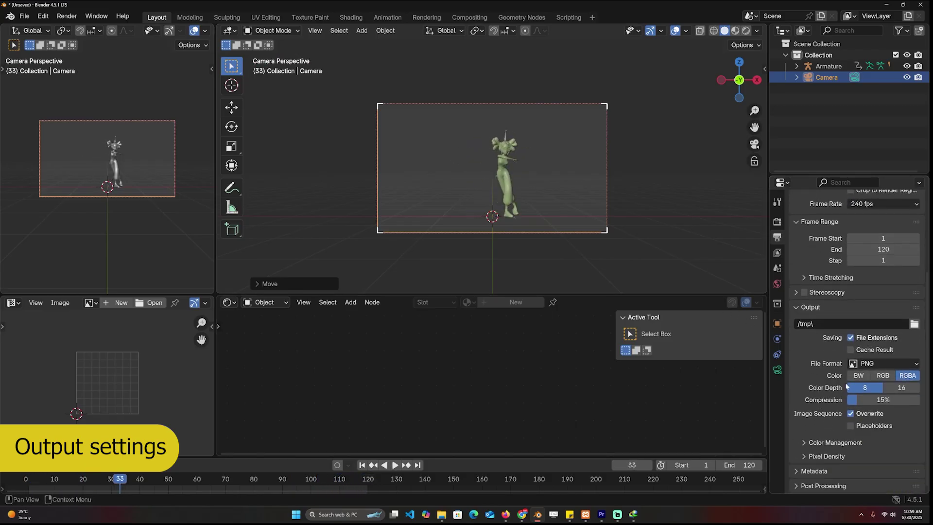
{"action": "left_click", "coordinate": [872, 364]}
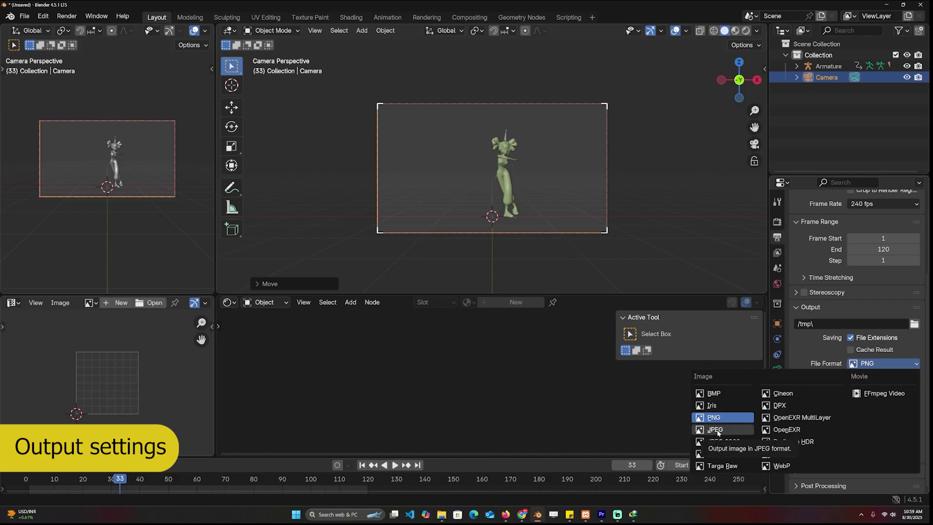
Step: Switch to File Explorer and step through the rendered particle_noise_thing images in the image viewer
{"action": "left_click", "coordinate": [441, 514]}
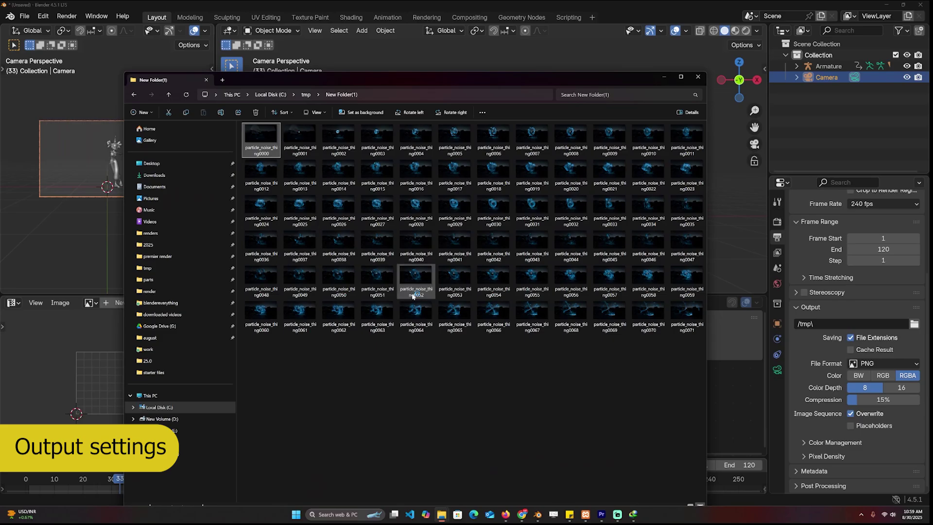
{"action": "left_click_drag", "start_coordinate": [932, 80], "coordinate": [303, 137]}
{"action": "key", "text": "Right"}
{"action": "key", "text": "Right"}
{"action": "key", "text": "Right"}
{"action": "key", "text": "Right"}
{"action": "key", "text": "Right"}
{"action": "key", "text": "Right"}
{"action": "key", "text": "Right"}
{"action": "key", "text": "Right"}
{"action": "key", "text": "Right"}
{"action": "key", "text": "Right"}
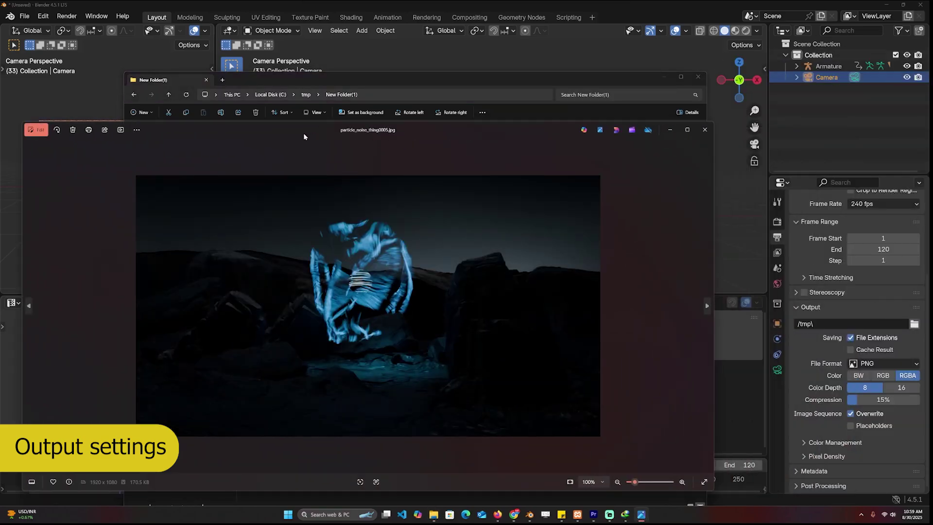
{"action": "key", "text": "Right"}
{"action": "key", "text": "Right"}
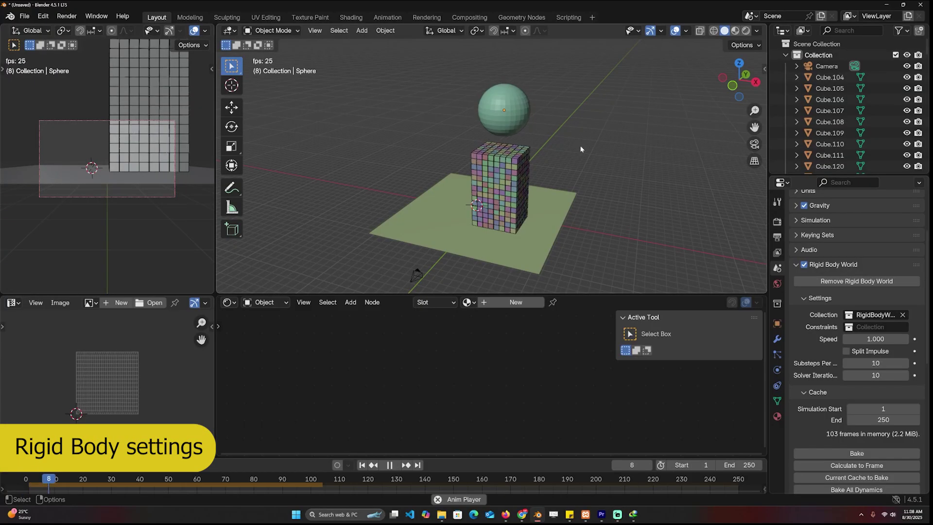
Step: Examine the rigid body simulation of the sphere falling onto the cube stack, and stop the playback
{"action": "middle_click_drag", "start_coordinate": [581, 146], "coordinate": [633, 143]}
{"action": "scroll", "coordinate": [632, 143], "scroll_direction": "up", "scroll_amount": 2}
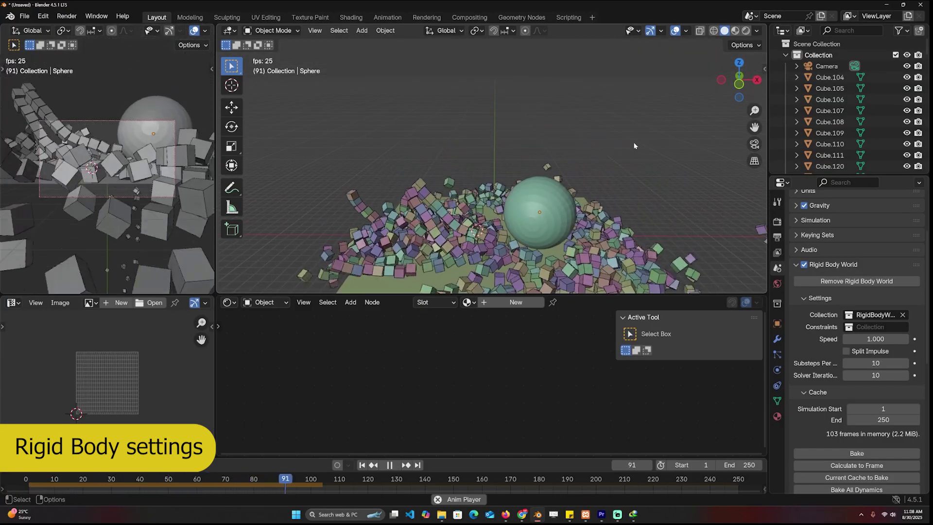
{"action": "key", "text": "Escape"}
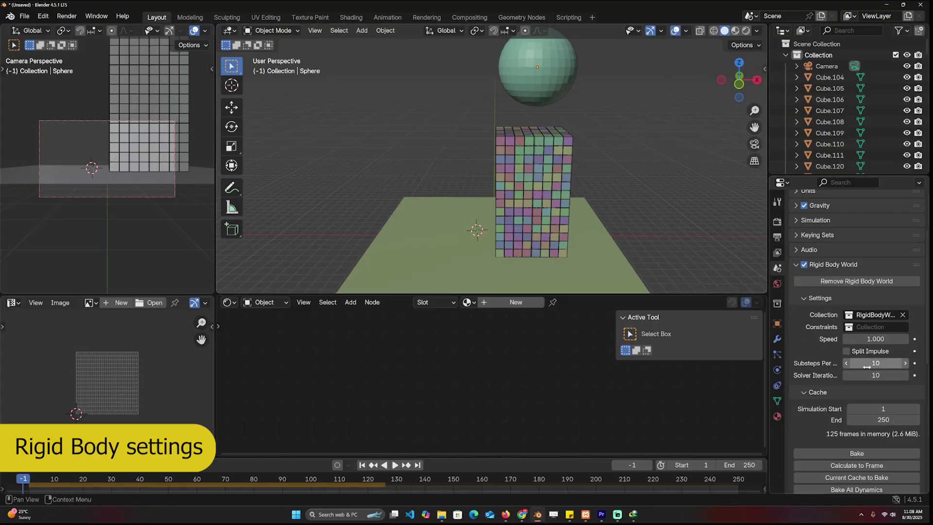
Step: Set the rigid body world's substeps per frame to 1 and play the simulation
{"action": "left_click_drag", "start_coordinate": [768, 370], "coordinate": [691, 370]}
{"action": "key", "text": "Return"}
{"action": "key", "text": "space"}
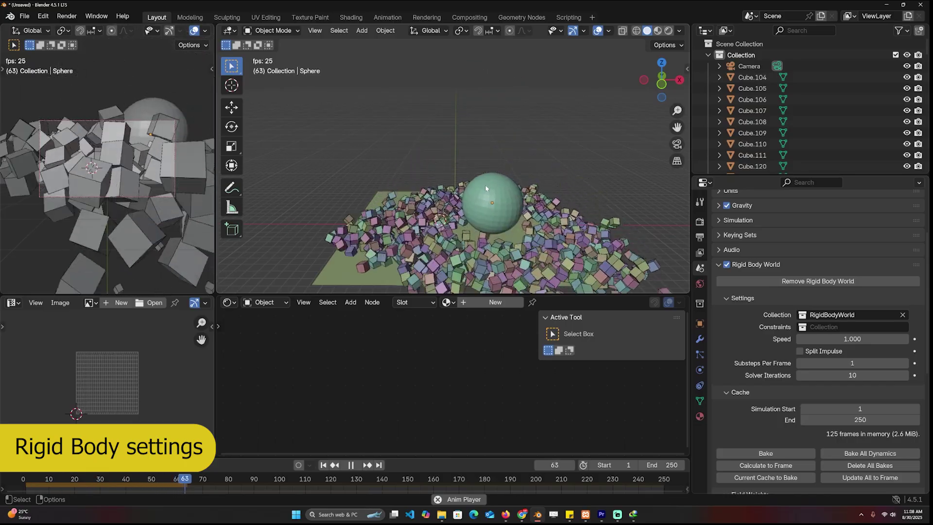
Step: Replay the rigid body simulation and examine the cubes' movement from close up and from farther away
{"action": "key", "text": "Escape"}
{"action": "key", "text": "space"}
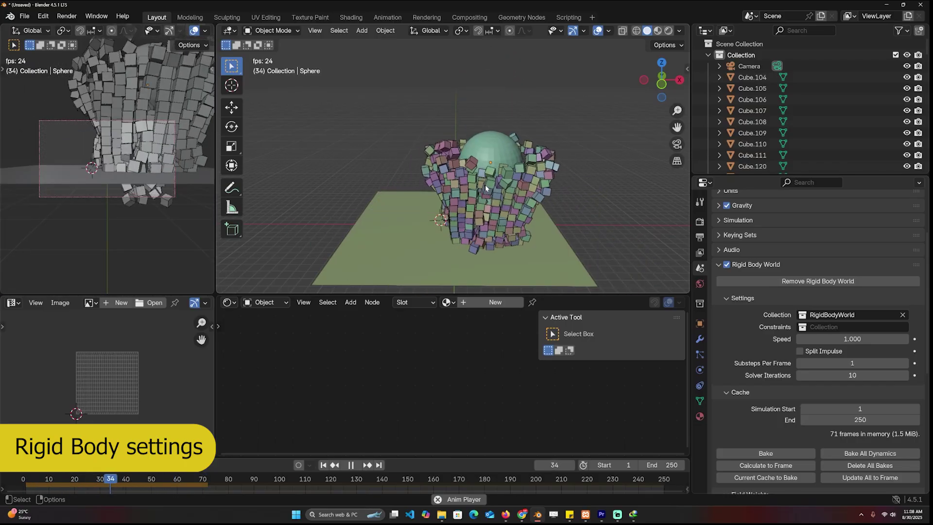
{"action": "key", "text": "Escape"}
{"action": "scroll", "coordinate": [485, 184], "scroll_direction": "up", "scroll_amount": 8}
{"action": "key", "text": "space"}
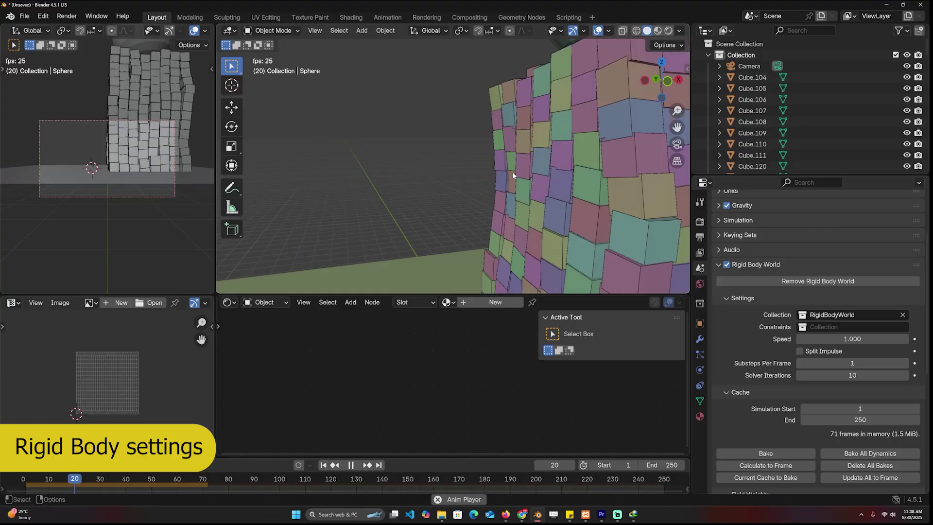
{"action": "scroll", "coordinate": [512, 171], "scroll_direction": "down", "scroll_amount": 6}
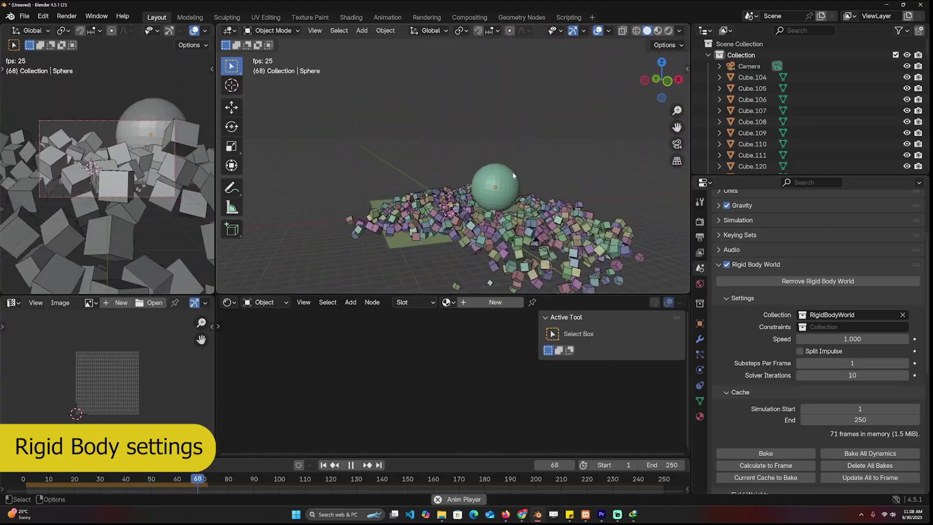
Step: Set the rigid body world's solver iterations to 1 and play the simulation of the sphere falling onto the cubes
{"action": "key", "text": "Escape"}
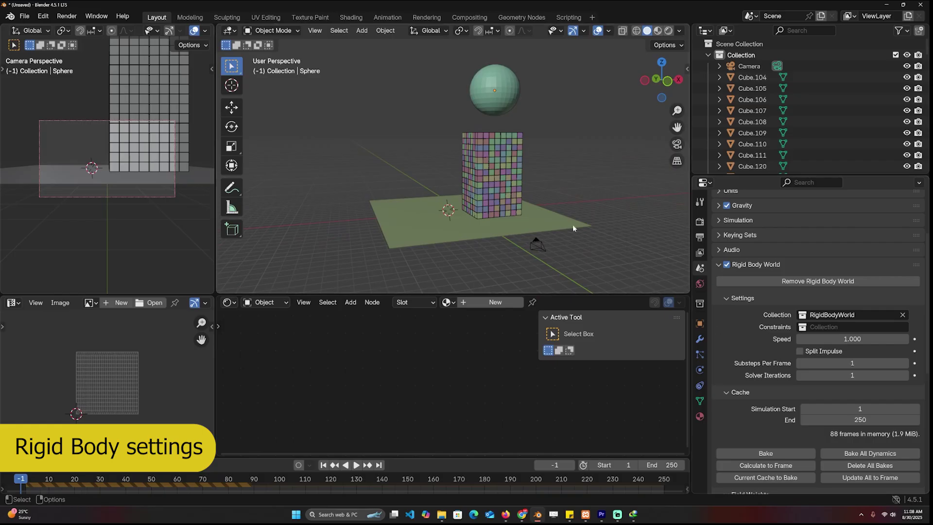
{"action": "key", "text": "space"}
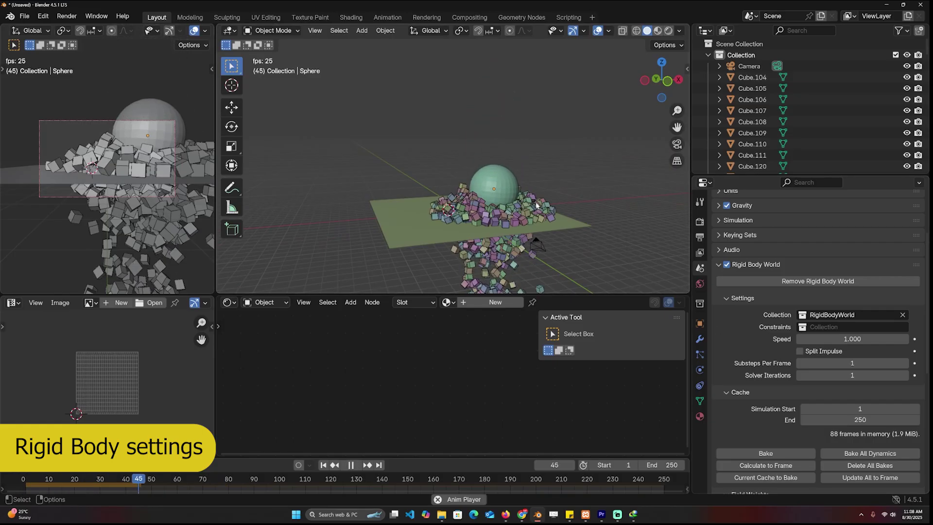
{"action": "key", "text": "Escape"}
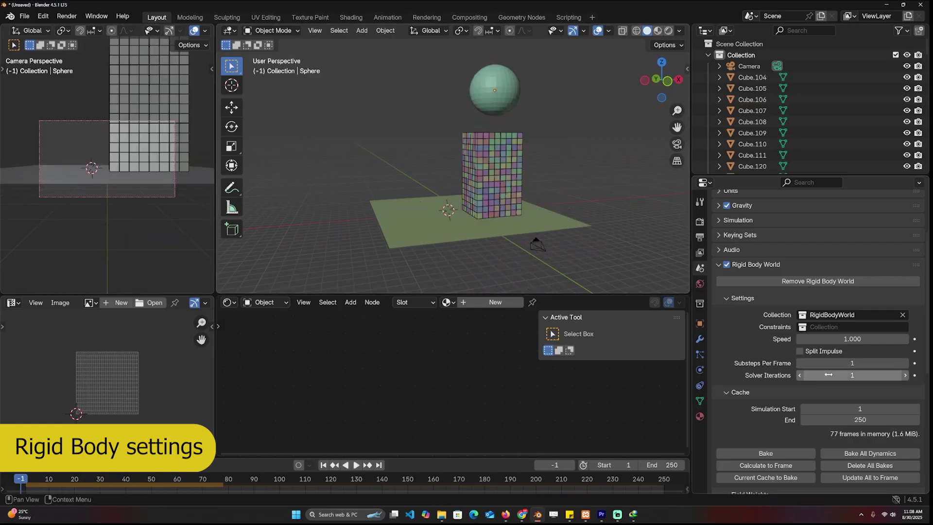
Step: Raise the solver iterations to 2 and to 3, replaying the rigid body simulation at each value
{"action": "key", "text": "space"}
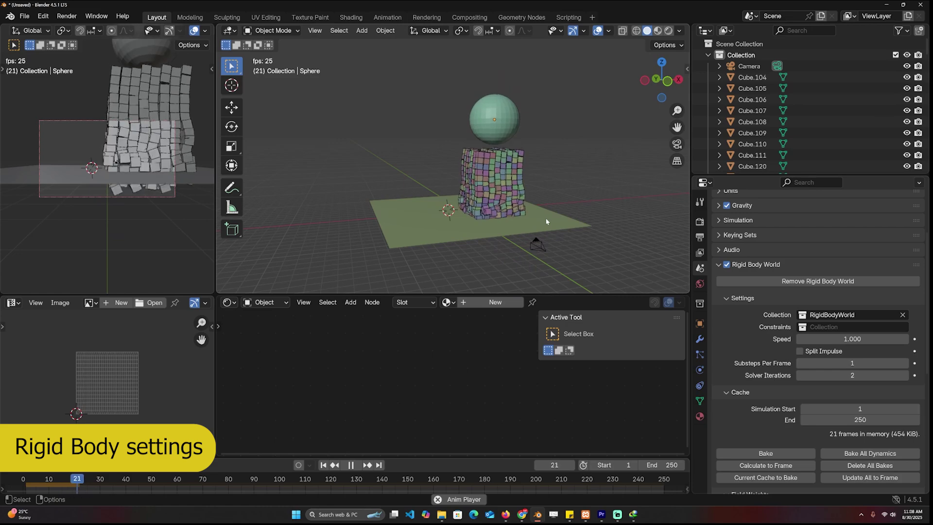
{"action": "key", "text": "Escape"}
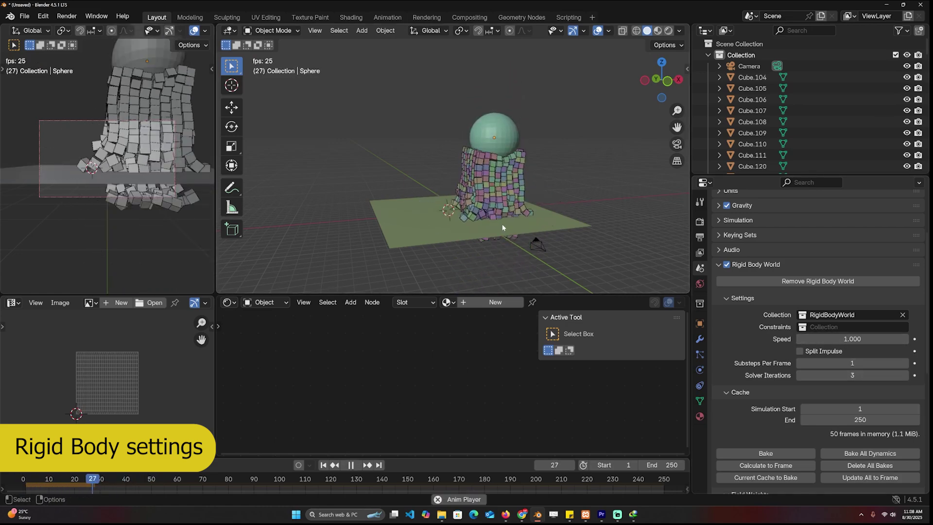
{"action": "key", "text": "Escape"}
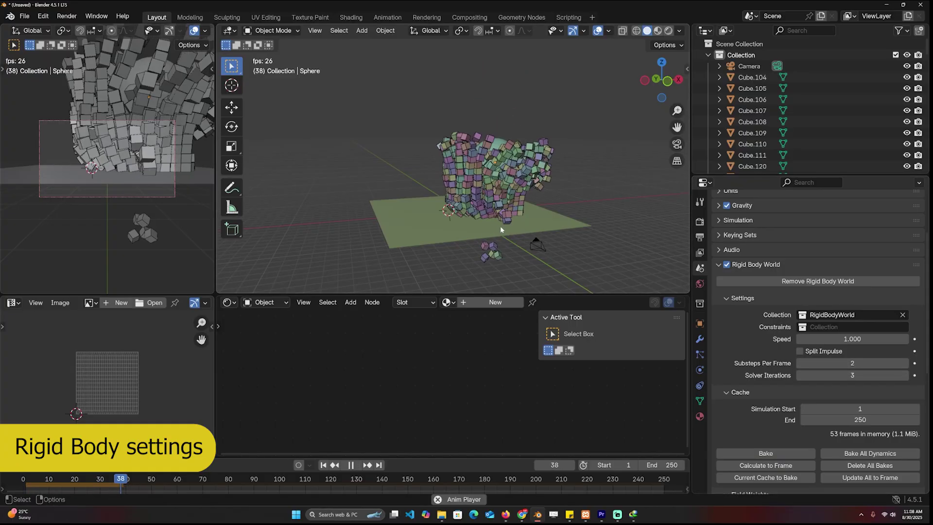
Step: Replay the rigid body simulation with substeps per frame set to 2 and examine the scattering cubes close up
{"action": "key", "text": "shift+Left"}
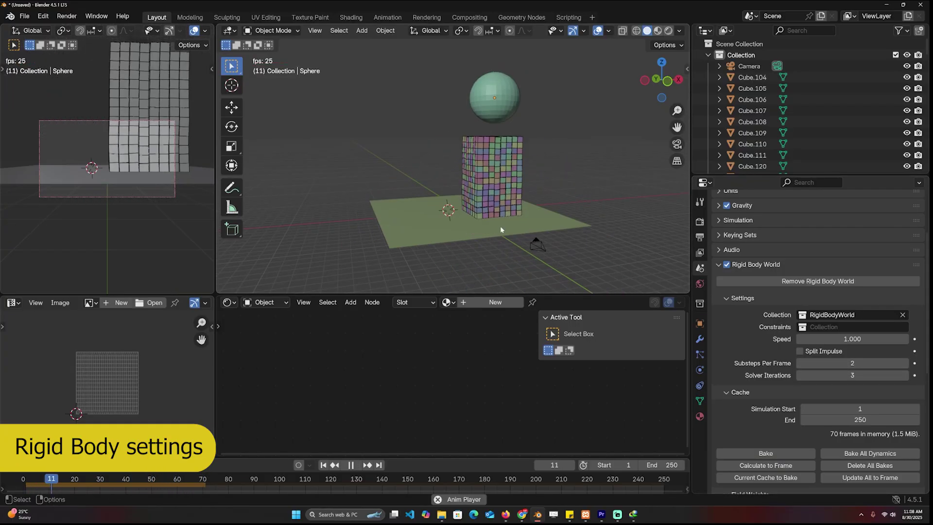
{"action": "key", "text": "Escape"}
{"action": "key", "text": "space"}
{"action": "scroll", "coordinate": [514, 177], "scroll_direction": "up", "scroll_amount": 5}
{"action": "scroll", "coordinate": [514, 177], "scroll_direction": "down", "scroll_amount": 8}
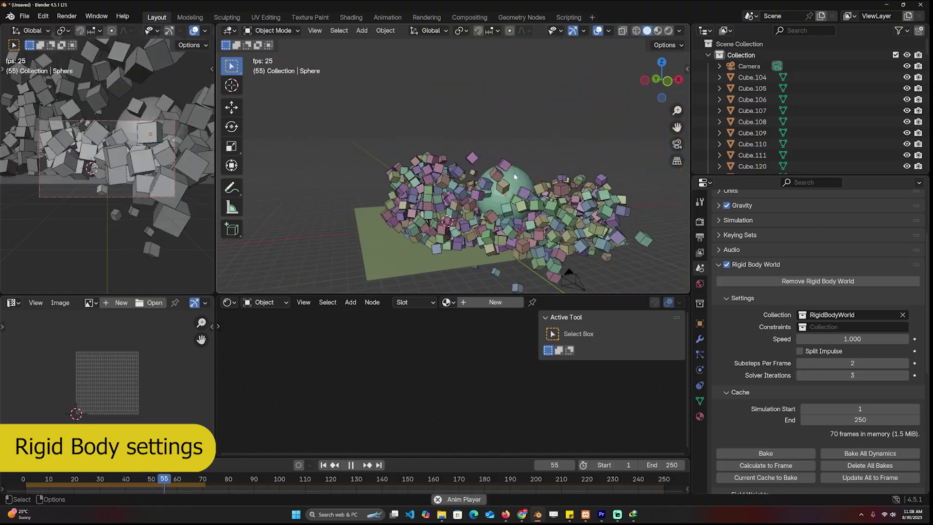
Step: Set the rigid body world's solver iterations to 6 and play the simulation
{"action": "key", "text": "Escape"}
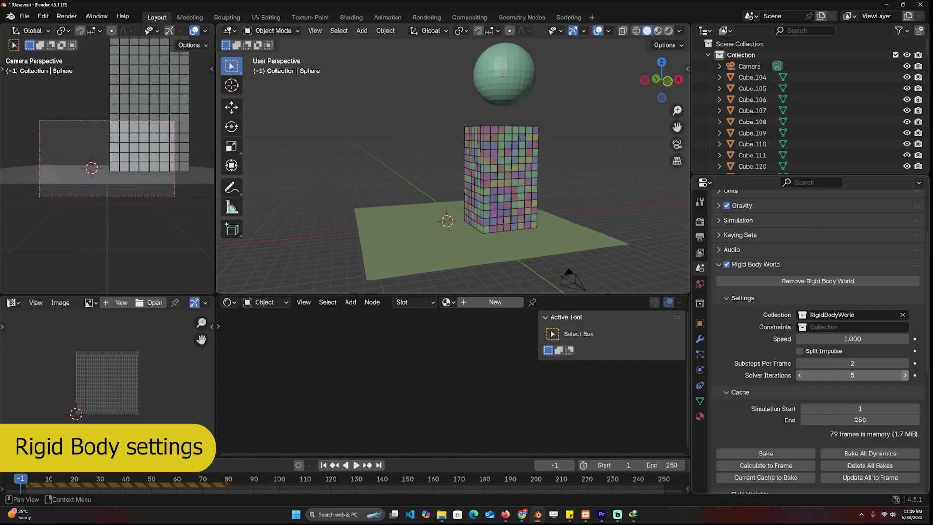
{"action": "key", "text": "space"}
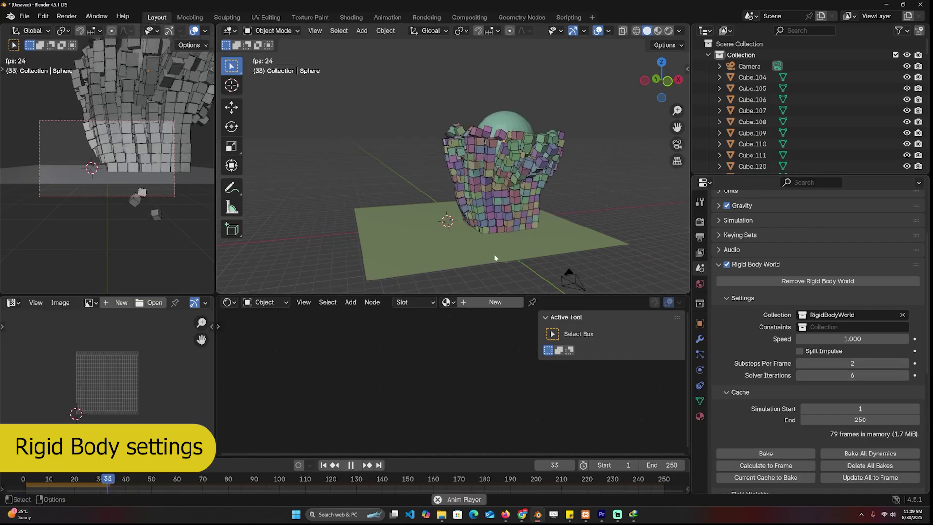
{"action": "key", "text": "Escape"}
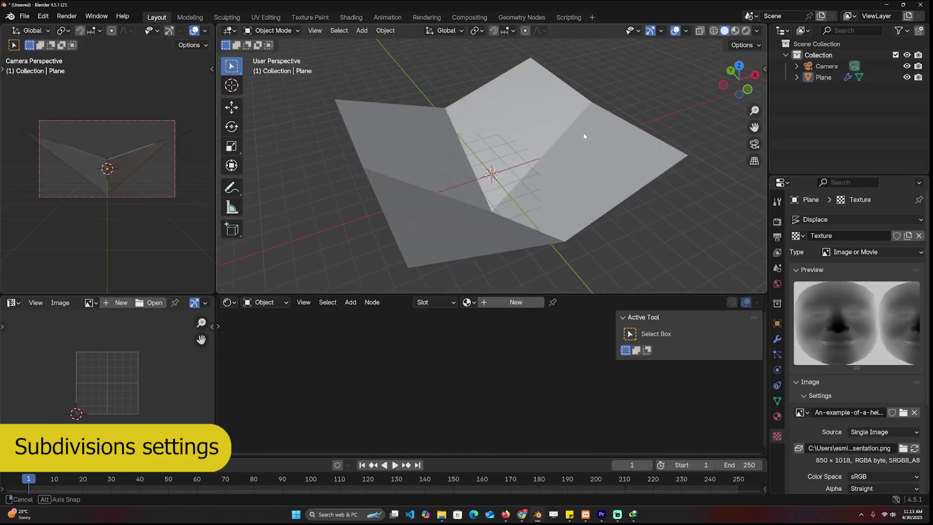
Step: Add a Subdivision Surface modifier to the plane and move it above the Displace modifier
{"action": "middle_click_drag", "start_coordinate": [583, 135], "coordinate": [318, 104]}
{"action": "left_click", "coordinate": [776, 223]}
{"action": "left_click", "coordinate": [777, 338]}
{"action": "left_click", "coordinate": [887, 222]}
{"action": "type", "text": "s"}
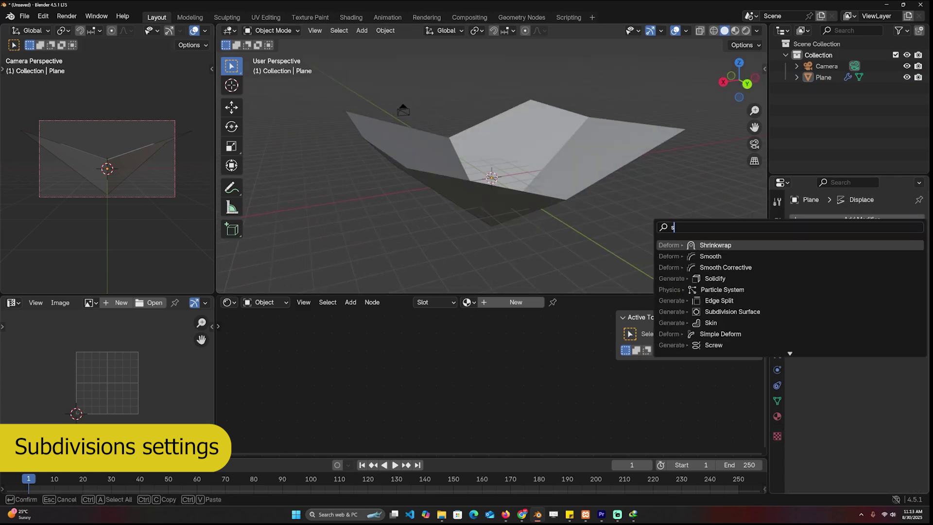
{"action": "key", "text": "Return"}
{"action": "left_click_drag", "start_coordinate": [915, 348], "coordinate": [906, 224]}
Step: Switch the Subdivision modifier to Simple and set its viewport level to 6
{"action": "middle_click_drag", "start_coordinate": [494, 141], "coordinate": [435, 151]}
{"action": "left_click", "coordinate": [864, 255]}
{"action": "left_click", "coordinate": [906, 269]}
{"action": "left_click", "coordinate": [907, 270]}
{"action": "left_click", "coordinate": [906, 270]}
{"action": "left_click", "coordinate": [906, 270]}
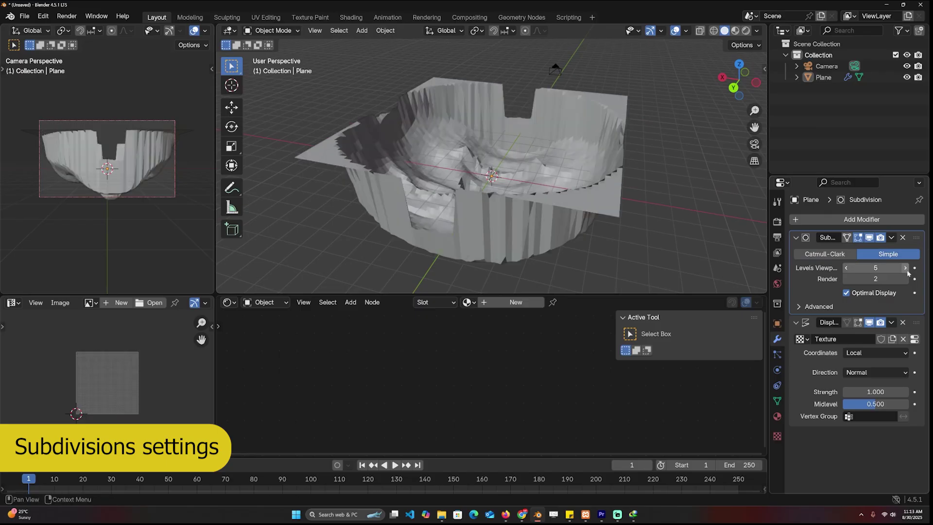
{"action": "left_click", "coordinate": [907, 270]}
Step: Set the Displace modifier's strength to -0.420 and scale the plane narrower along the X axis to suit the face
{"action": "middle_click_drag", "start_coordinate": [505, 165], "coordinate": [474, 172]}
{"action": "mouse_move", "coordinate": [874, 392]}
{"action": "left_mouse_down"}
{"action": "mouse_move", "coordinate": [852, 391]}
{"action": "mouse_move", "coordinate": [868, 380]}
{"action": "left_mouse_up"}
{"action": "middle_click_drag", "start_coordinate": [607, 145], "coordinate": [417, 233]}
{"action": "key", "text": "x"}
{"action": "left_click", "coordinate": [573, 181]}
{"action": "key", "text": "s"}
{"action": "key", "text": "x"}
{"action": "left_click", "coordinate": [615, 190]}
{"action": "key", "text": "alt+a"}
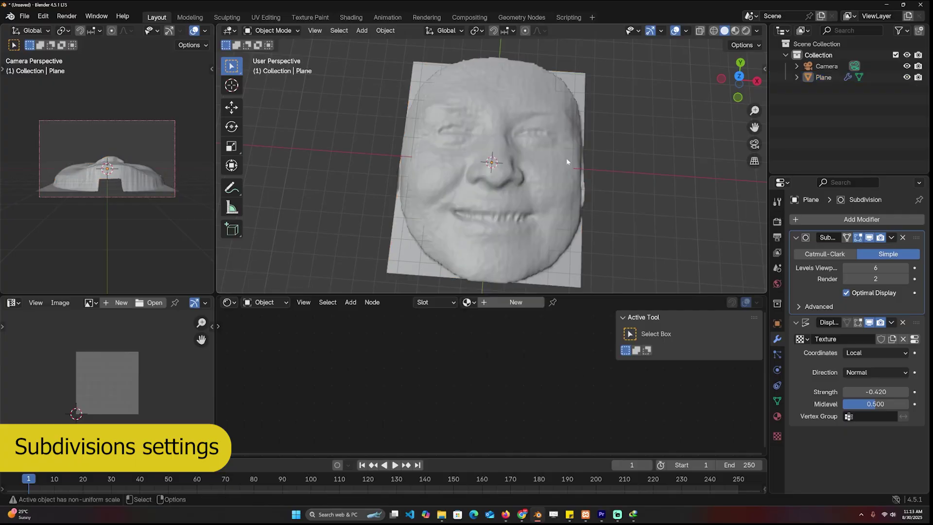
Step: Lower the Subdivision modifier's viewport level to 2
{"action": "middle_click_drag", "start_coordinate": [558, 159], "coordinate": [593, 151]}
{"action": "left_click", "coordinate": [848, 267]}
{"action": "left_click", "coordinate": [846, 267]}
{"action": "left_click", "coordinate": [847, 267]}
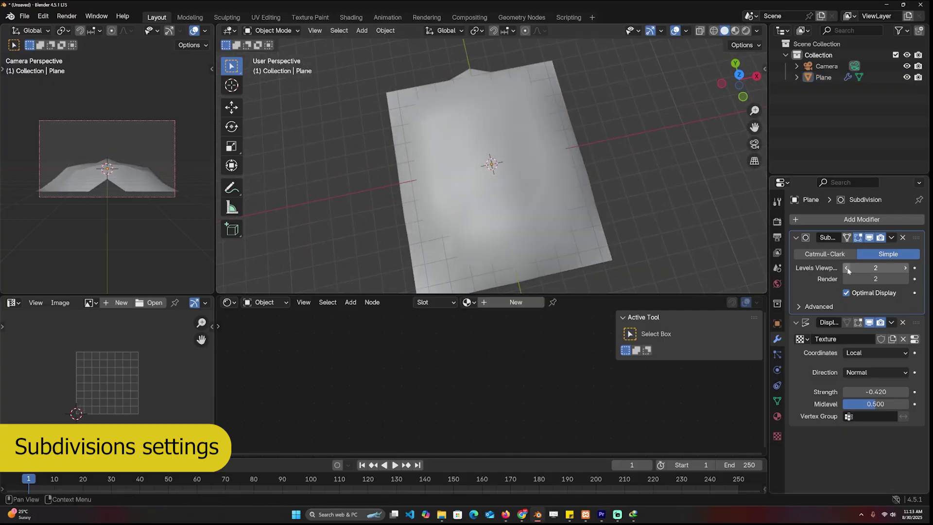
Step: Set the Subdivision modifier's viewport level to 8 and examine the displaced face
{"action": "left_click", "coordinate": [904, 268]}
{"action": "left_click", "coordinate": [904, 268]}
{"action": "left_click", "coordinate": [904, 268]}
{"action": "type", "text": "8"}
{"action": "key", "text": "Return"}
{"action": "middle_click_drag", "start_coordinate": [486, 160], "coordinate": [517, 162]}
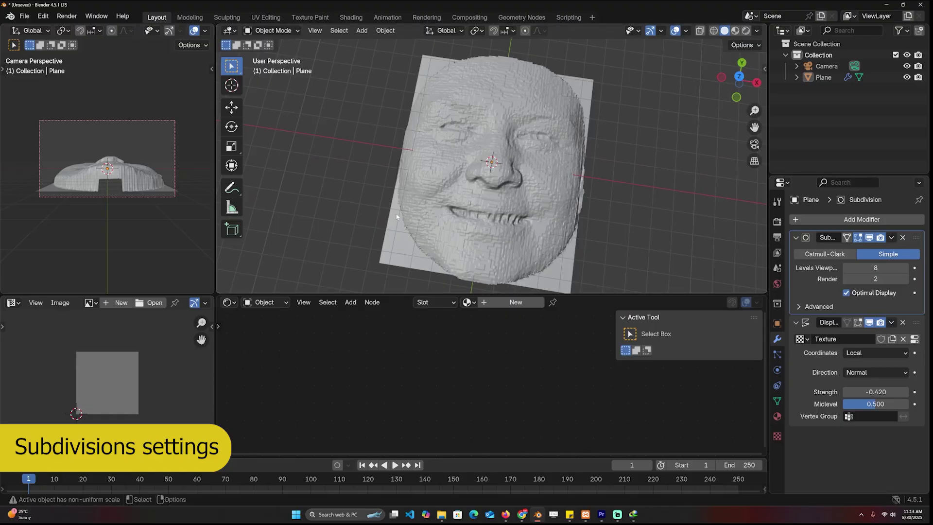
Step: Render the camera view as a test, close the render, and open the choice of render engine
{"action": "key", "text": "F12"}
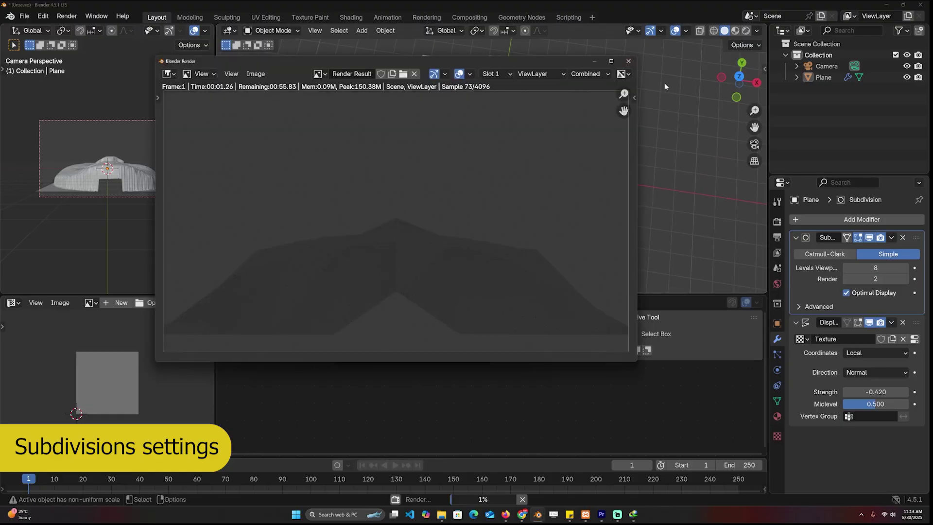
{"action": "key", "text": "Escape"}
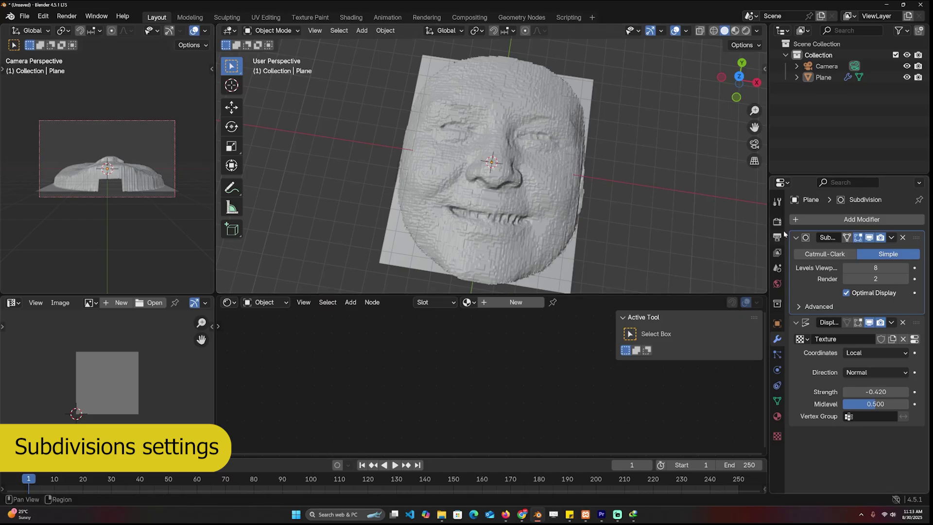
{"action": "left_click", "coordinate": [776, 221]}
{"action": "left_click", "coordinate": [862, 232]}
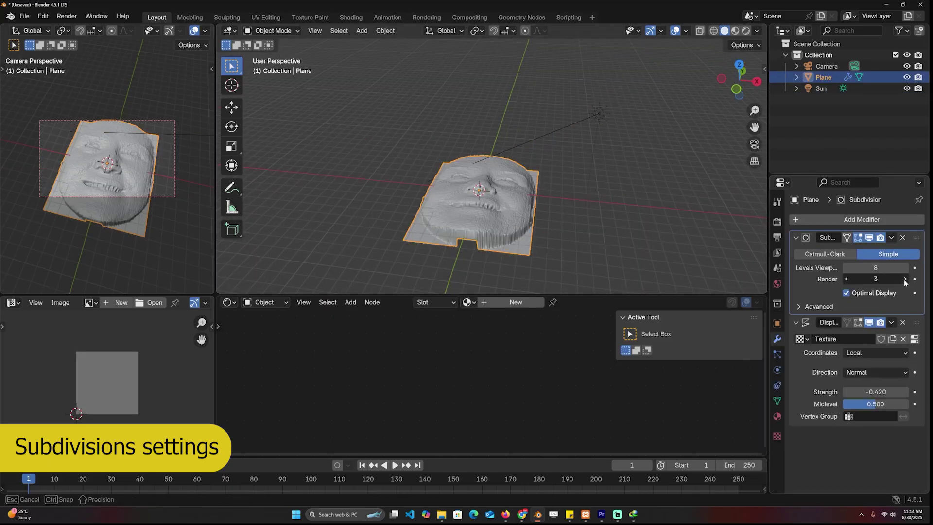
Step: Raise the Subdivision modifier's render level to 4 and to 8, rendering the face at each level
{"action": "key", "text": "F12"}
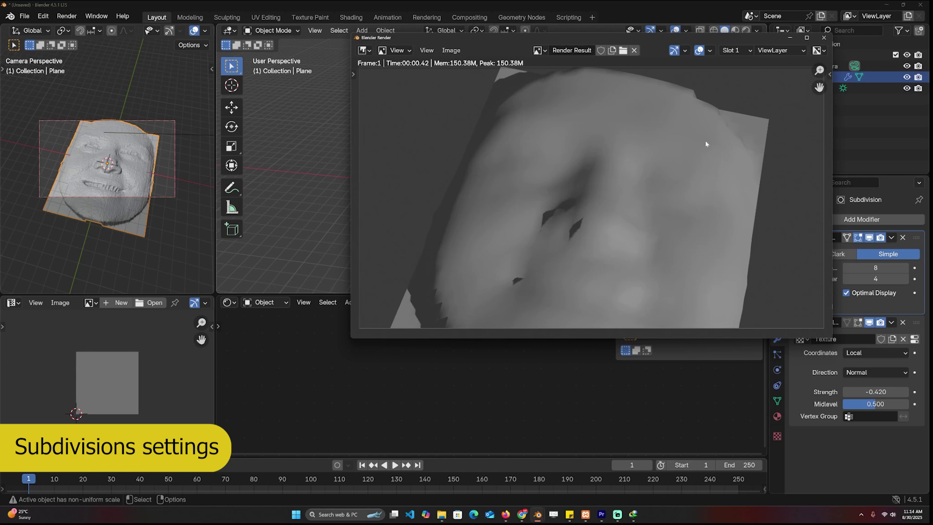
{"action": "key", "text": "Escape"}
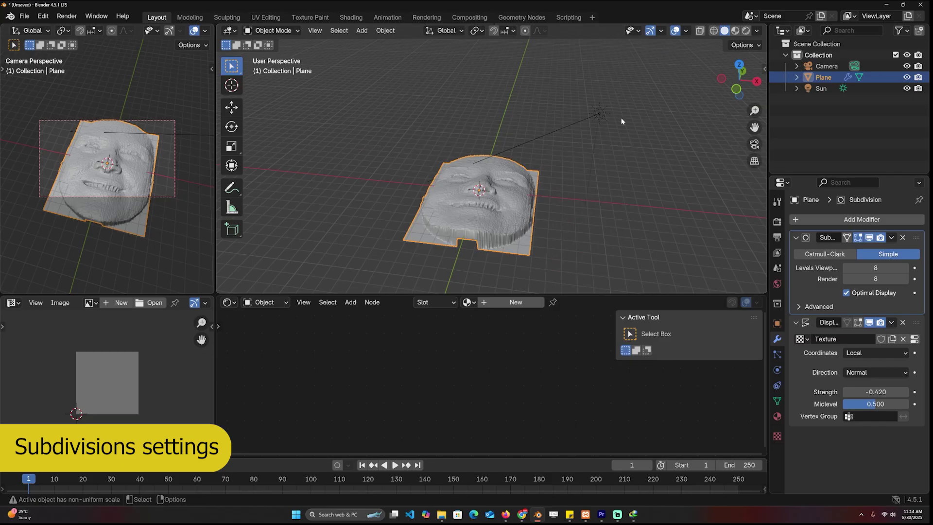
{"action": "key", "text": "F12"}
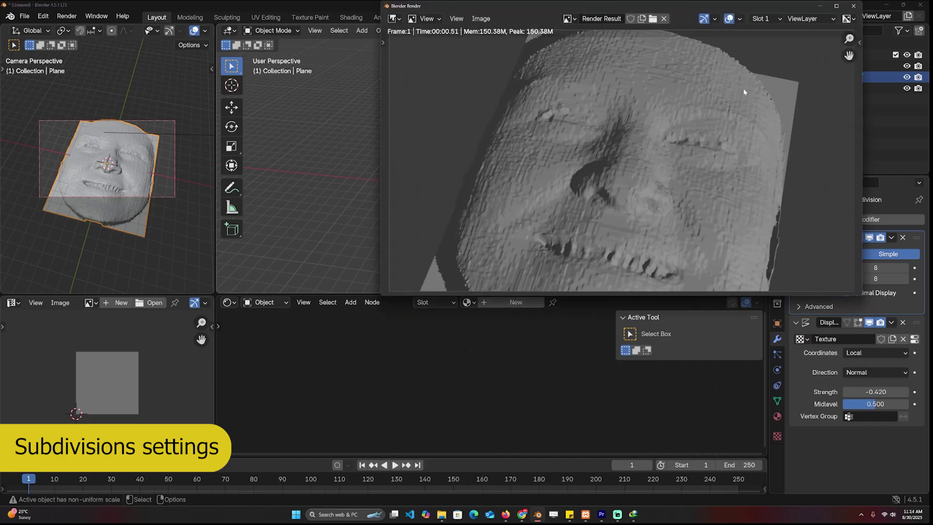
{"action": "scroll", "coordinate": [714, 115], "scroll_direction": "down", "scroll_amount": 3}
{"action": "left_click", "coordinate": [851, 6]}
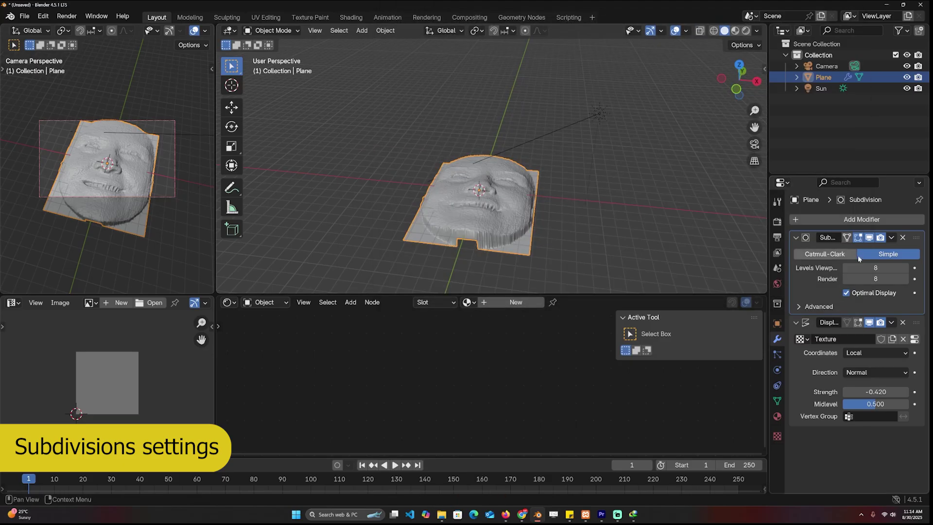
Step: Set the Subdivision modifier's viewport level to 1 and render the face with the render level kept at 8
{"action": "type", "text": "1"}
{"action": "key", "text": "Return"}
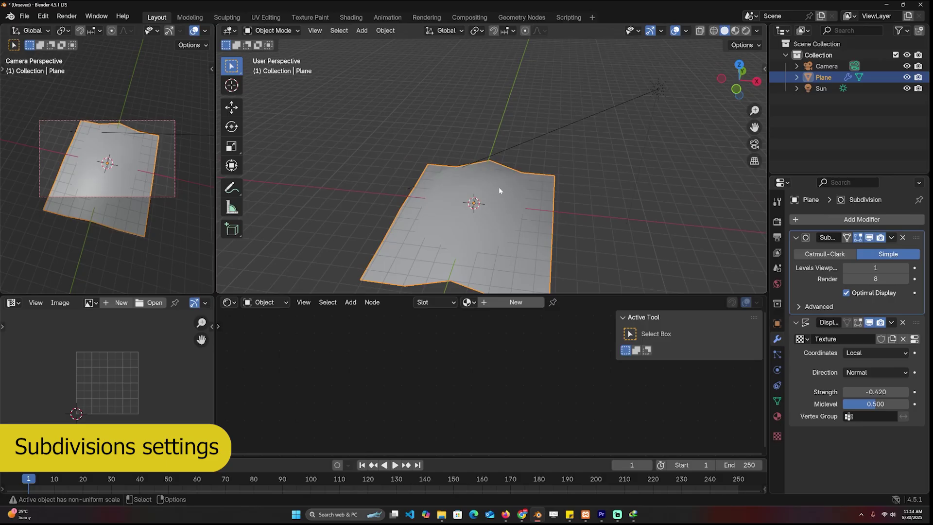
{"action": "key", "text": "F12"}
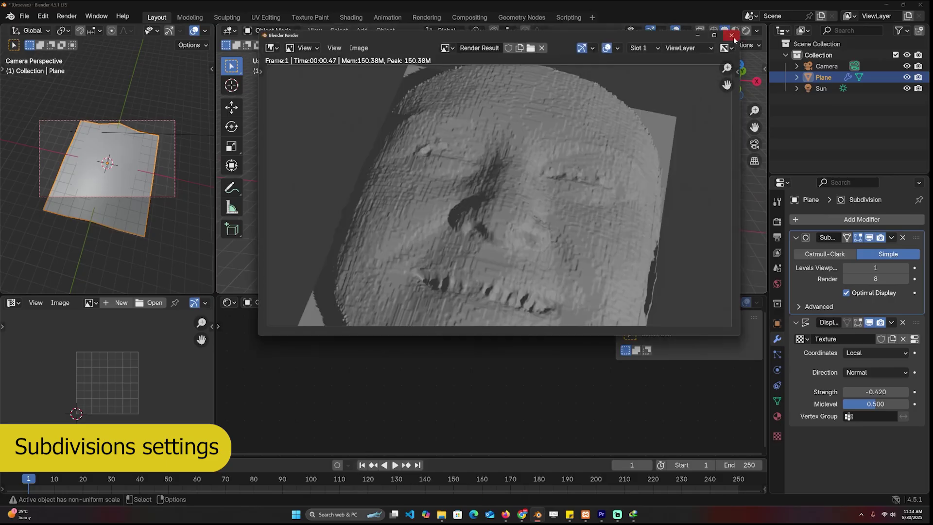
{"action": "left_click", "coordinate": [731, 35]}
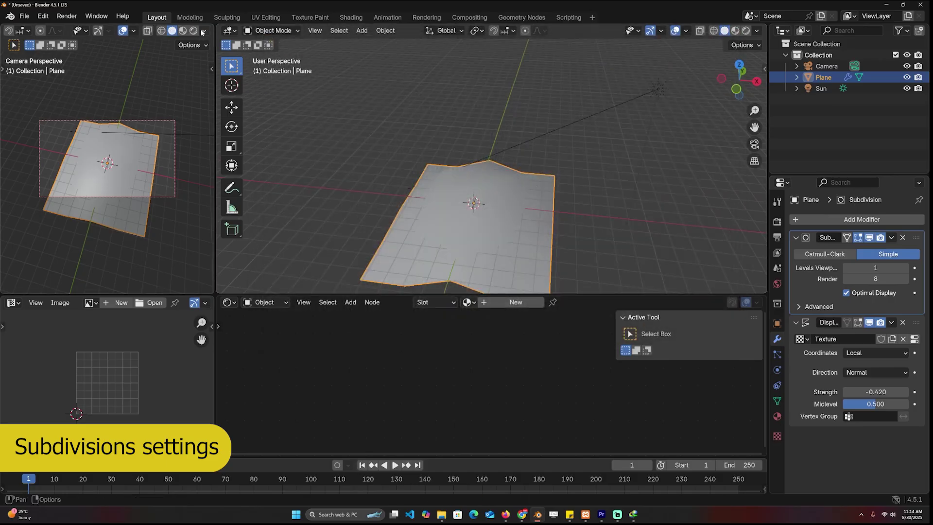
Step: Switch the camera viewport to rendered shading and view the plane closer
{"action": "left_click", "coordinate": [193, 30]}
{"action": "scroll", "coordinate": [118, 173], "scroll_direction": "up", "scroll_amount": 2}
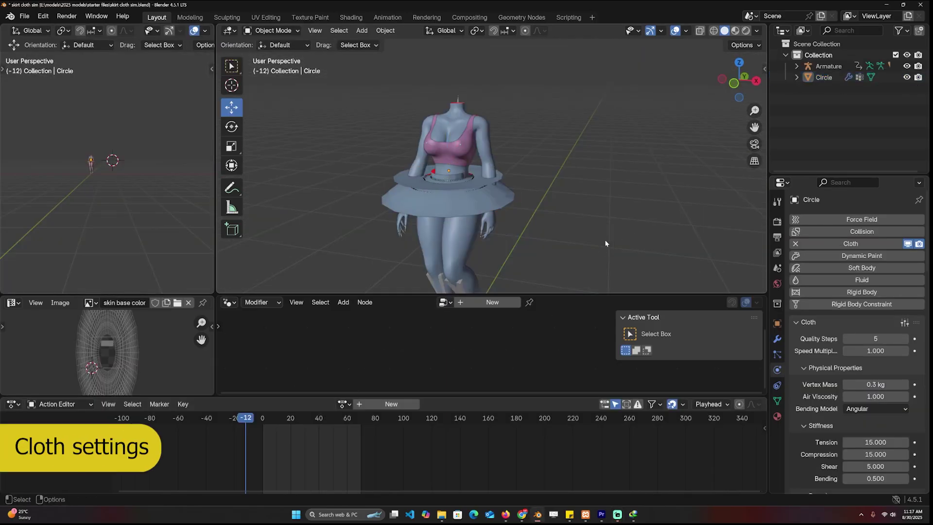
Step: Play the skirt's cloth simulation on the walking character, then stop it
{"action": "left_click", "coordinate": [734, 30]}
{"action": "key", "text": "space"}
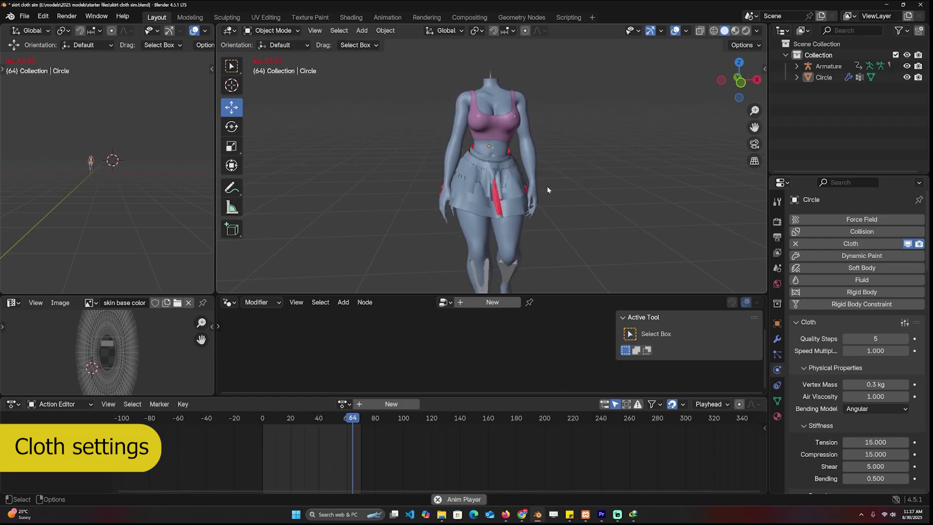
{"action": "key", "text": "Escape"}
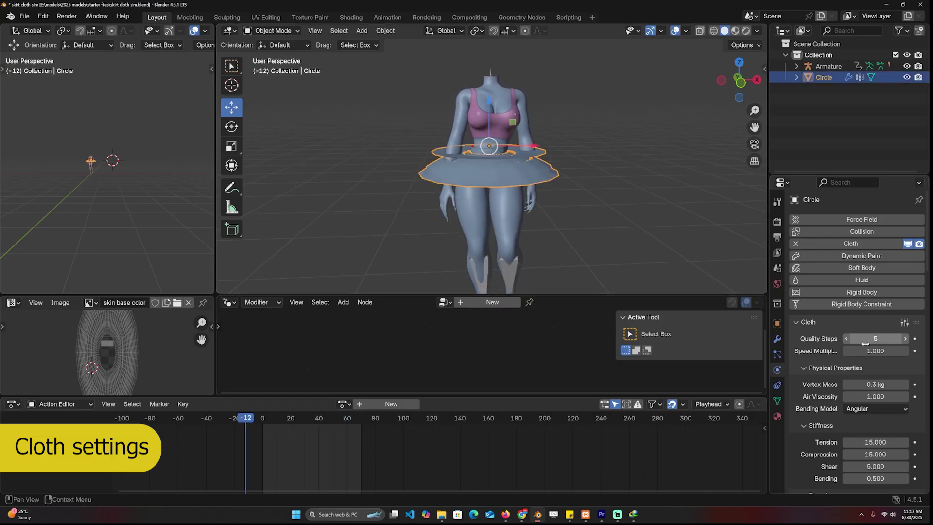
Step: Set the skirt's cloth quality steps to 1 and play the simulation
{"action": "key", "text": "Return"}
{"action": "key", "text": "space"}
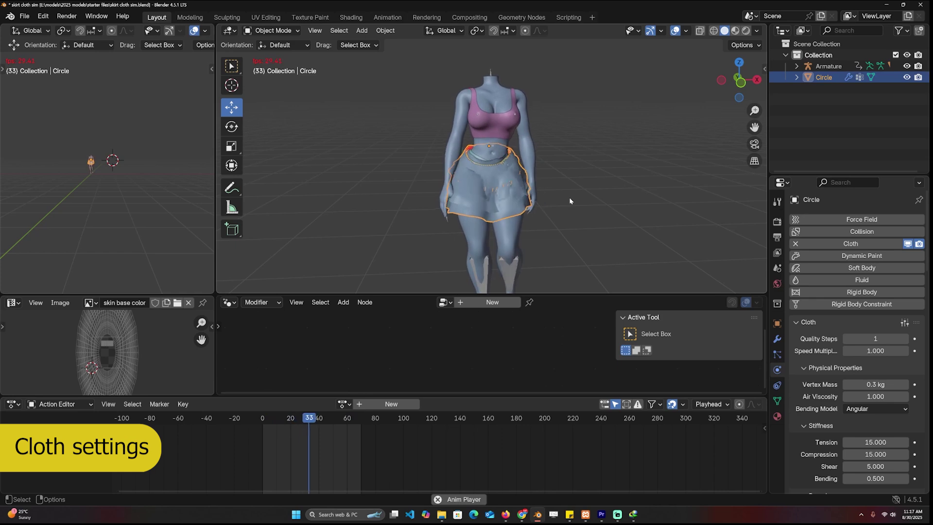
{"action": "middle_click_drag", "start_coordinate": [570, 201], "coordinate": [515, 190]}
Step: Raise the skirt's cloth quality steps to 2 and to 4, replaying the simulation at each value
{"action": "left_click", "coordinate": [905, 339]}
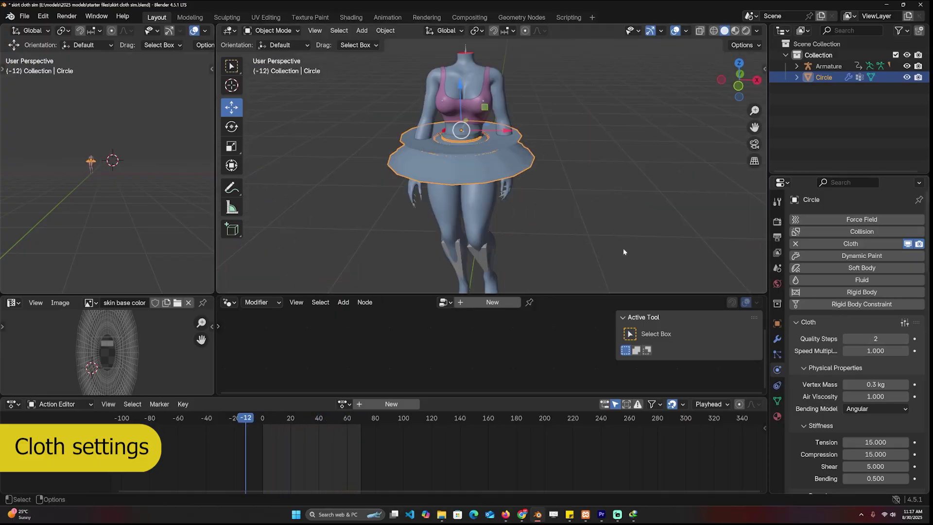
{"action": "key", "text": "space"}
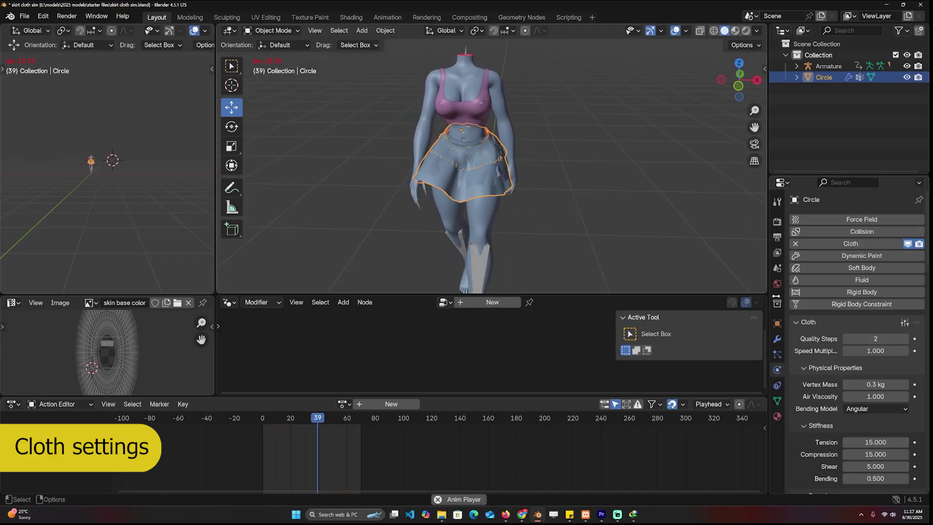
{"action": "key", "text": "Escape"}
{"action": "left_click", "coordinate": [904, 338]}
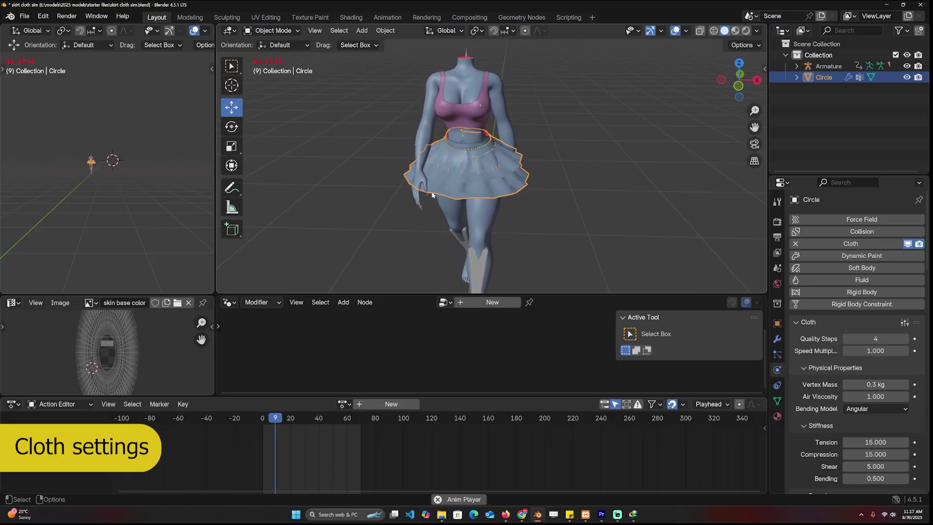
{"action": "key", "text": "Escape"}
Step: Enable the skirt cloth's pressure with a value of 36.2 and play the simulation
{"action": "scroll", "coordinate": [810, 362], "scroll_direction": "down", "scroll_amount": 8}
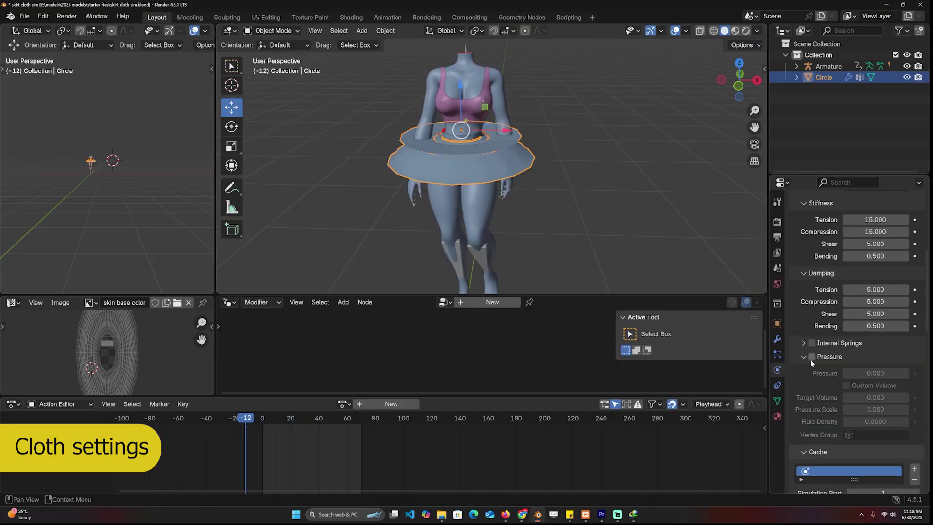
{"action": "left_click_drag", "start_coordinate": [861, 373], "coordinate": [862, 373]}
{"action": "key", "text": "space"}
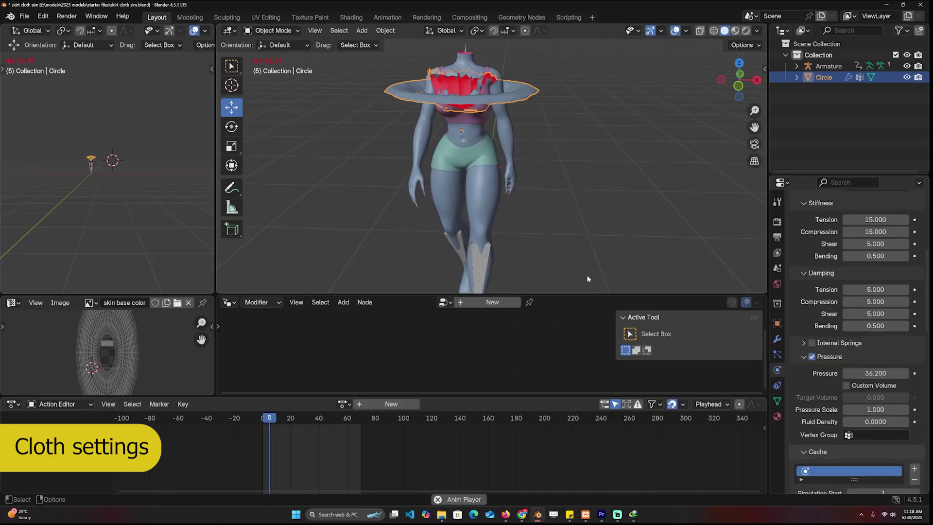
Step: Stop the playback, set the skirt cloth's pin group to waist, and replay the simulation
{"action": "key", "text": "Escape"}
{"action": "middle_click_drag", "start_coordinate": [497, 212], "coordinate": [523, 248], "text": "shift"}
{"action": "scroll", "coordinate": [840, 413], "scroll_direction": "down", "scroll_amount": 5}
{"action": "scroll", "coordinate": [840, 412], "scroll_direction": "down", "scroll_amount": 5}
{"action": "left_click", "coordinate": [870, 418]}
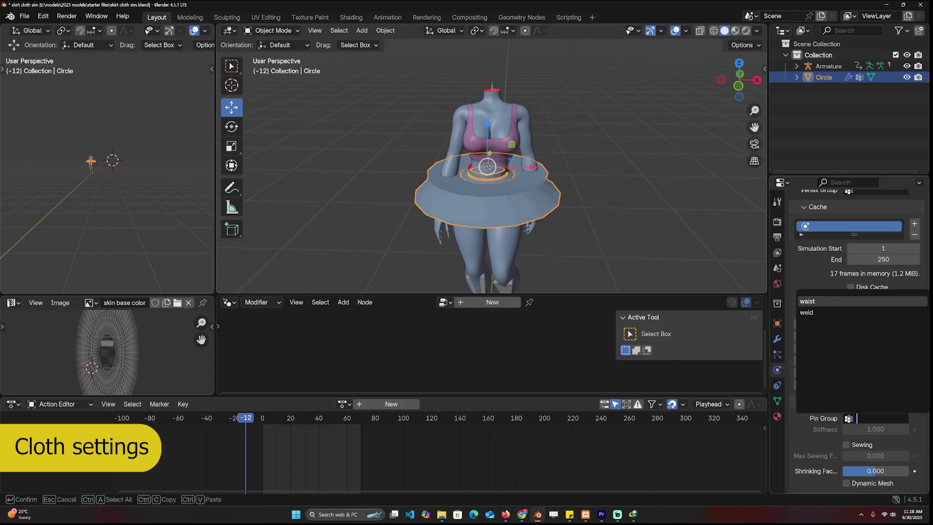
{"action": "left_click", "coordinate": [816, 302]}
{"action": "key", "text": "space"}
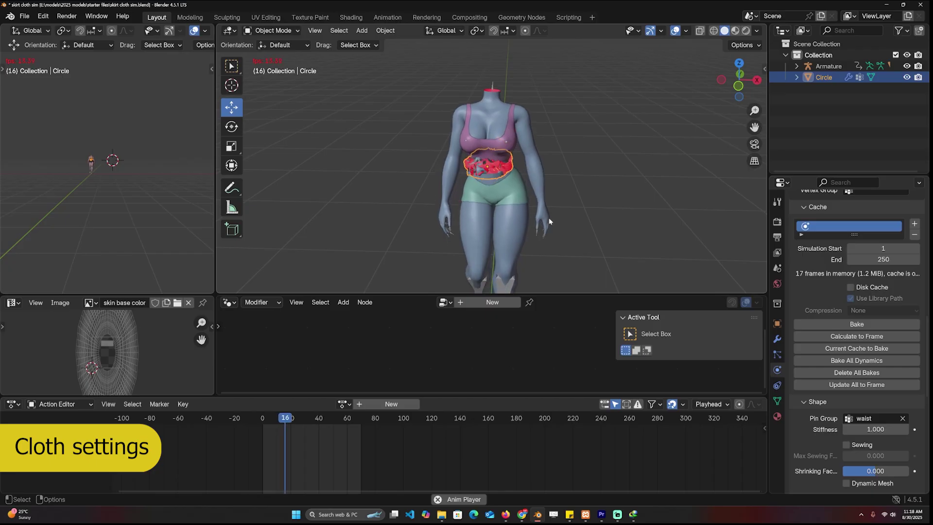
{"action": "key", "text": "Escape"}
Step: Set the skirt's self-collision distance to 0.001 m and replay the cloth simulation on the walking character
{"action": "scroll", "coordinate": [836, 345], "scroll_direction": "up", "scroll_amount": 6}
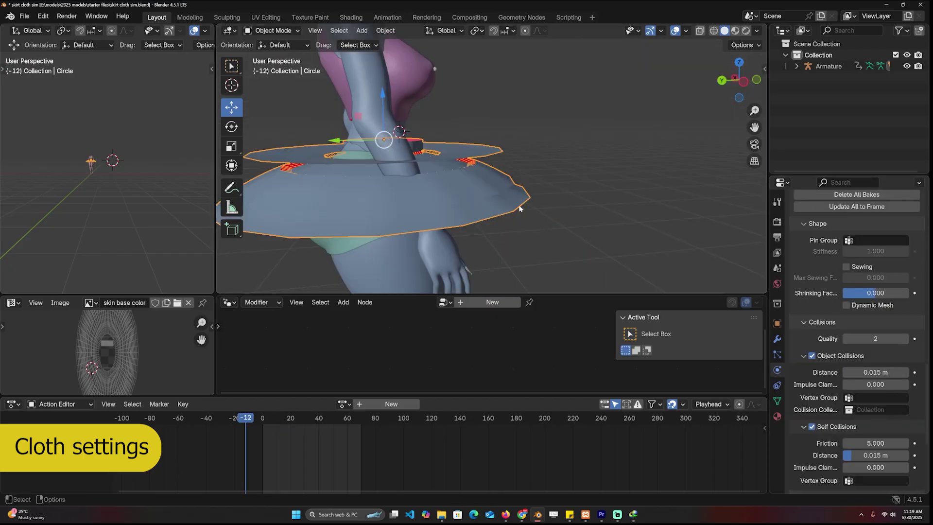
{"action": "key", "text": "space"}
{"action": "key", "text": "Escape"}
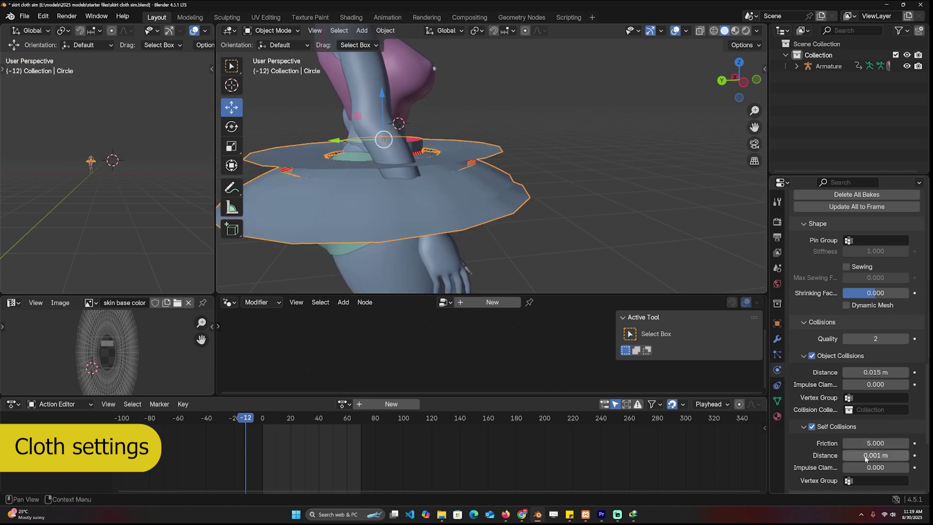
{"action": "scroll", "coordinate": [500, 132], "scroll_direction": "down", "scroll_amount": 4}
{"action": "middle_click_drag", "start_coordinate": [499, 132], "coordinate": [415, 154]}
{"action": "key", "text": "space"}
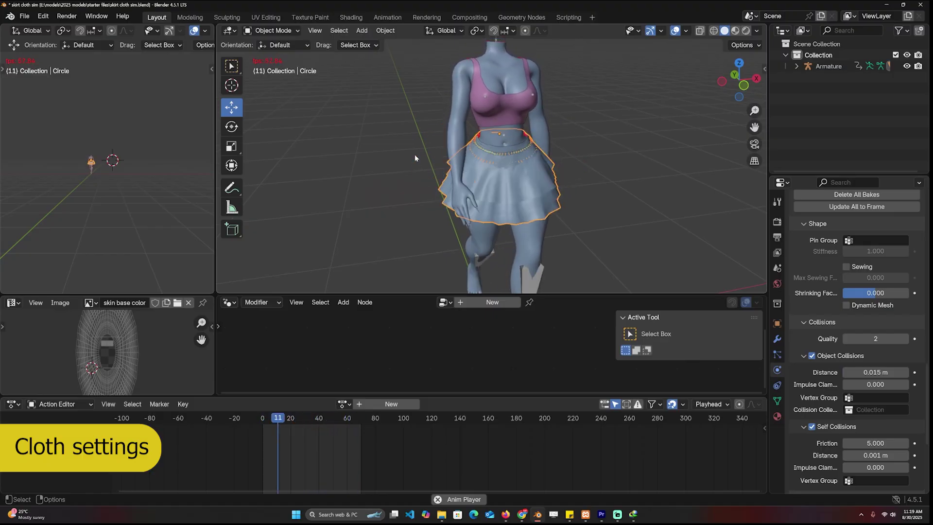
{"action": "middle_click_drag", "start_coordinate": [415, 153], "coordinate": [574, 162]}
{"action": "scroll", "coordinate": [574, 162], "scroll_direction": "down", "scroll_amount": 5}
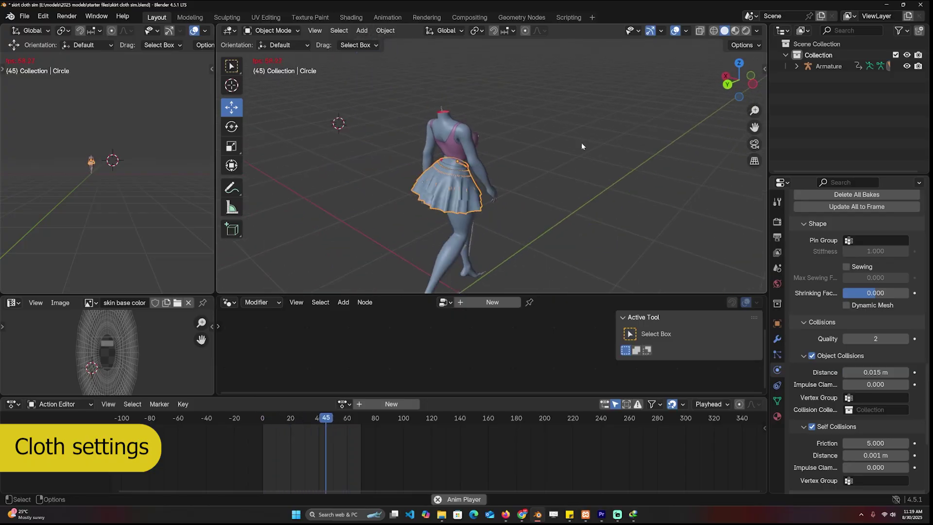
Step: Preview the playing skirt simulation in material preview shading and return to solid shading
{"action": "left_click", "coordinate": [735, 30]}
{"action": "middle_click_drag", "start_coordinate": [584, 119], "coordinate": [432, 132]}
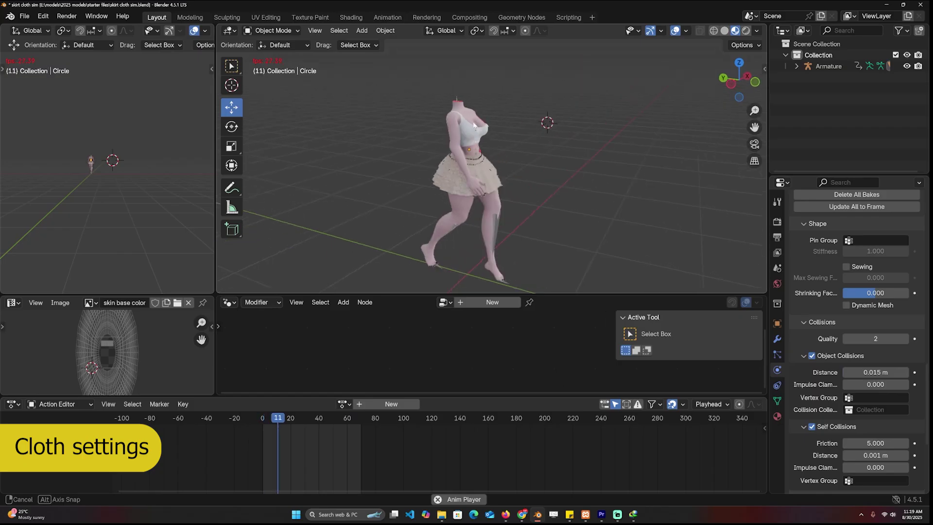
{"action": "left_click", "coordinate": [724, 31]}
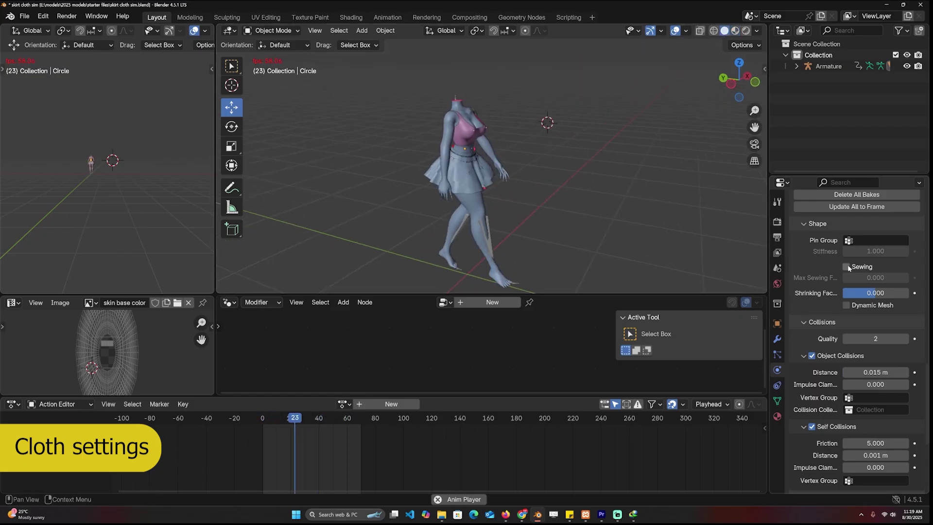
Step: Toggle Sewing in the skirt cloth's shape settings and view the character from other angles
{"action": "left_click", "coordinate": [846, 266]}
{"action": "middle_click_drag", "start_coordinate": [575, 210], "coordinate": [470, 203]}
{"action": "middle_click_drag", "start_coordinate": [545, 219], "coordinate": [631, 197]}
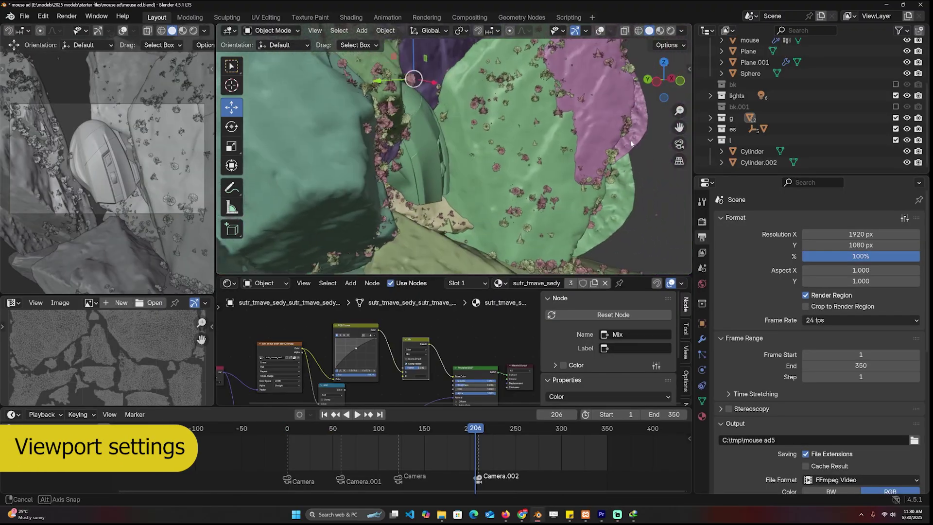
Step: Enable Cavity in the viewport shading of the computer mouse scene and inspect the mouse up close
{"action": "middle_click_drag", "start_coordinate": [581, 129], "coordinate": [595, 125]}
{"action": "left_click", "coordinate": [682, 31]}
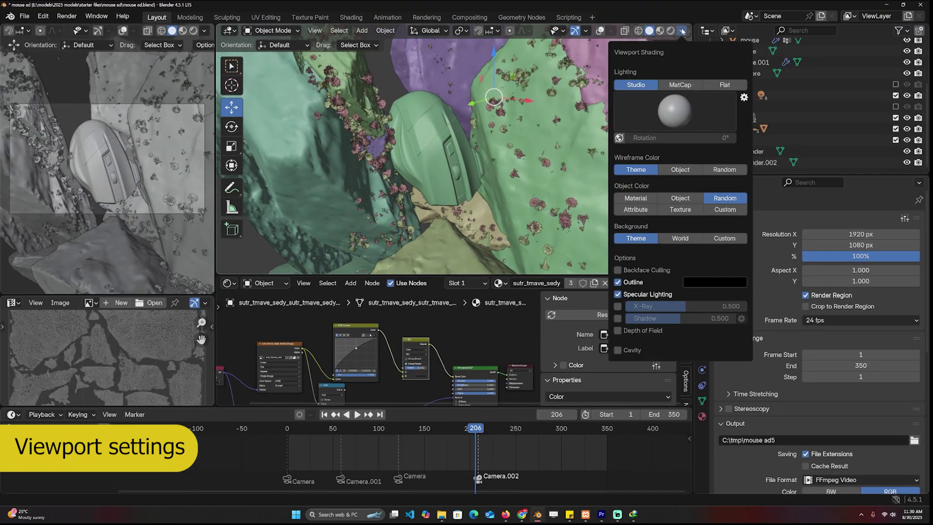
{"action": "left_click", "coordinate": [618, 350]}
{"action": "scroll", "coordinate": [459, 136], "scroll_direction": "up", "scroll_amount": 6}
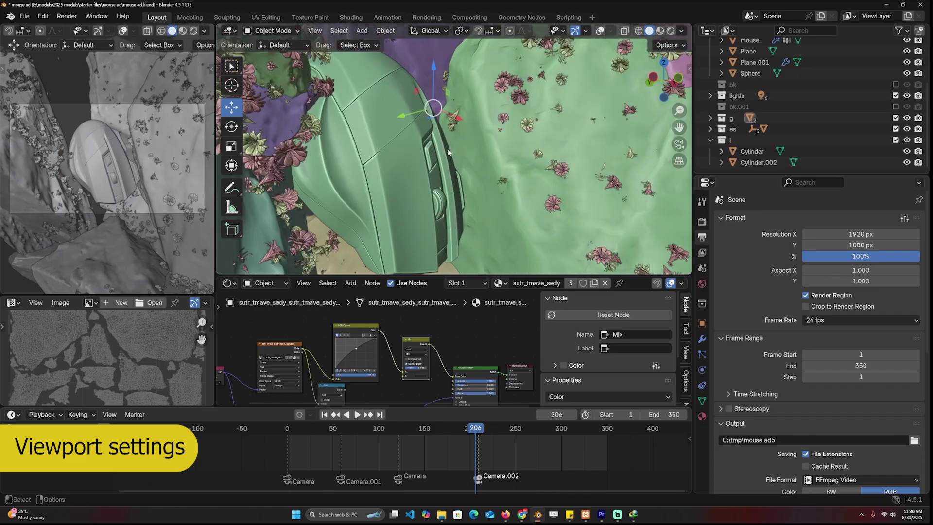
{"action": "scroll", "coordinate": [467, 146], "scroll_direction": "up", "scroll_amount": 3}
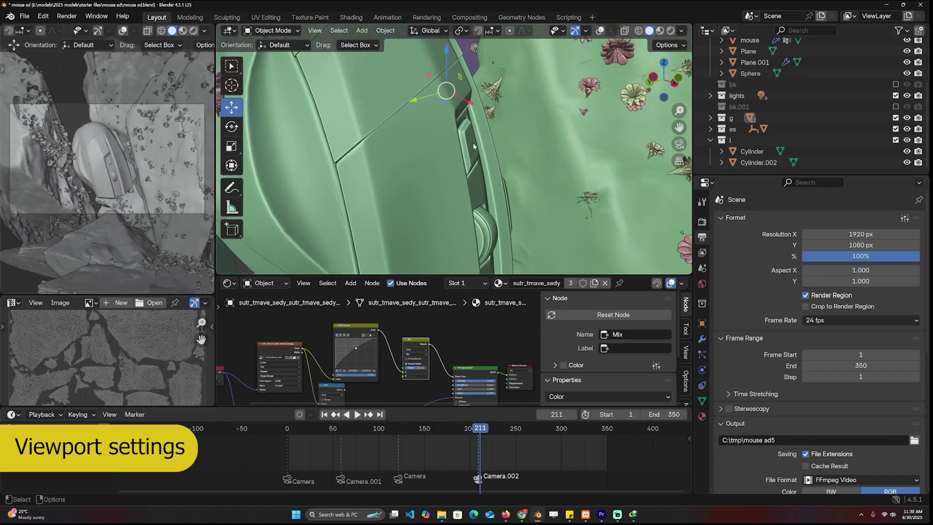
Step: Raise the screen-space cavity ridge and valley values to 2.000 each
{"action": "middle_click_drag", "start_coordinate": [473, 145], "coordinate": [631, 53]}
{"action": "left_click", "coordinate": [682, 30]}
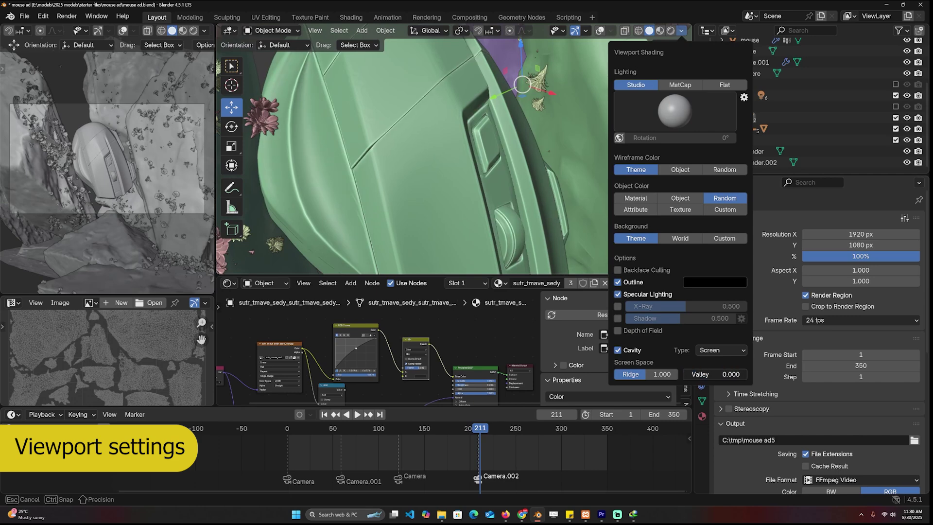
{"action": "left_click_drag", "start_coordinate": [684, 374], "coordinate": [746, 374]}
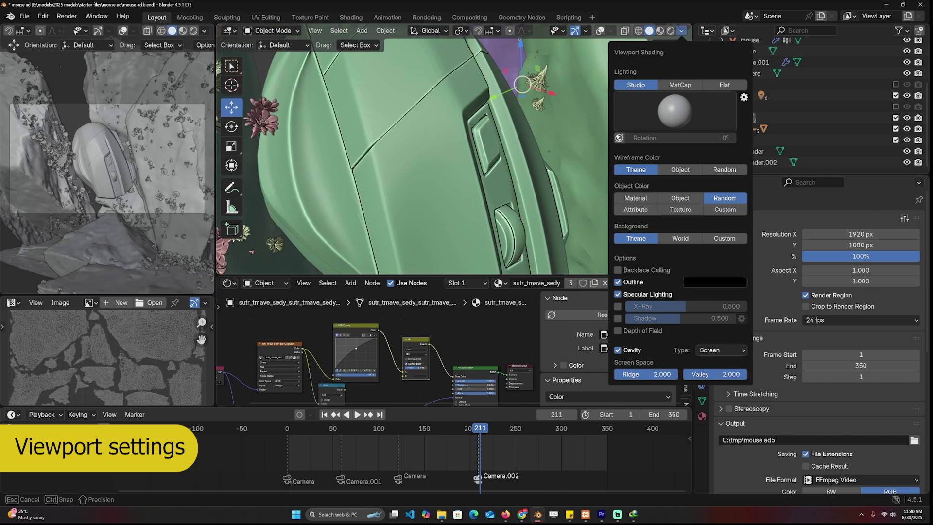
{"action": "mouse_move", "coordinate": [677, 374]}
{"action": "left_mouse_down"}
{"action": "mouse_move", "coordinate": [615, 374]}
{"action": "mouse_move", "coordinate": [677, 374]}
{"action": "left_mouse_up"}
{"action": "mouse_move", "coordinate": [735, 374]}
{"action": "left_mouse_down"}
{"action": "mouse_move", "coordinate": [684, 374]}
{"action": "mouse_move", "coordinate": [746, 374]}
{"action": "left_mouse_up"}
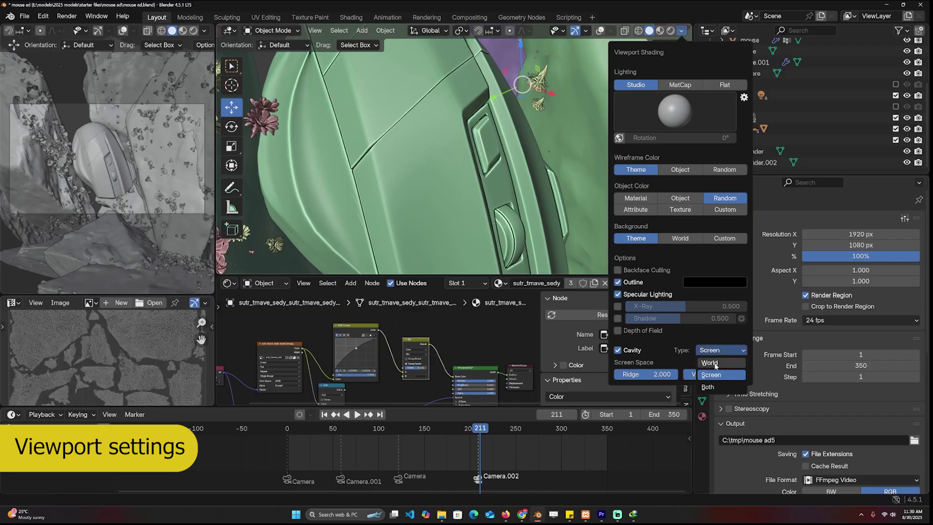
Step: Try the World and Screen cavity types in the viewport shading and settle on Both
{"action": "left_click", "coordinate": [710, 363]}
{"action": "scroll", "coordinate": [640, 101], "scroll_direction": "down", "scroll_amount": 6}
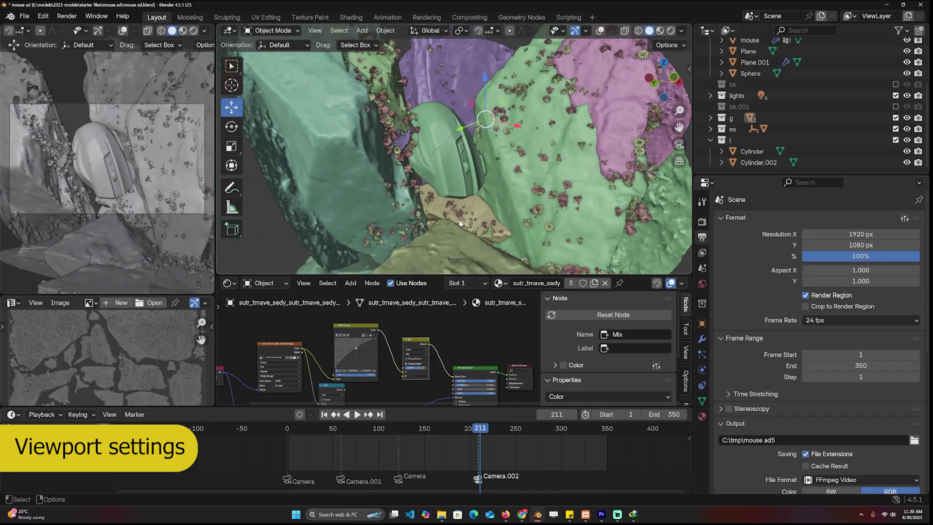
{"action": "left_click", "coordinate": [681, 30]}
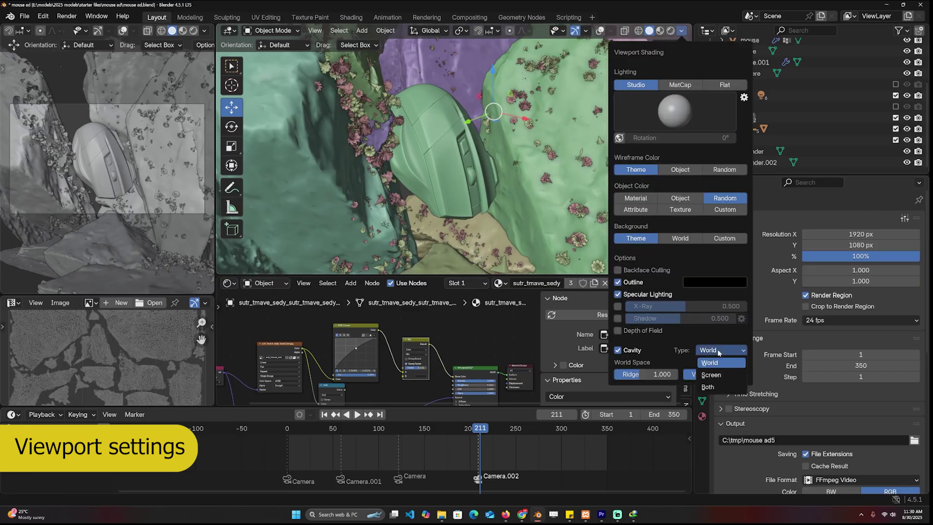
{"action": "left_click", "coordinate": [709, 387]}
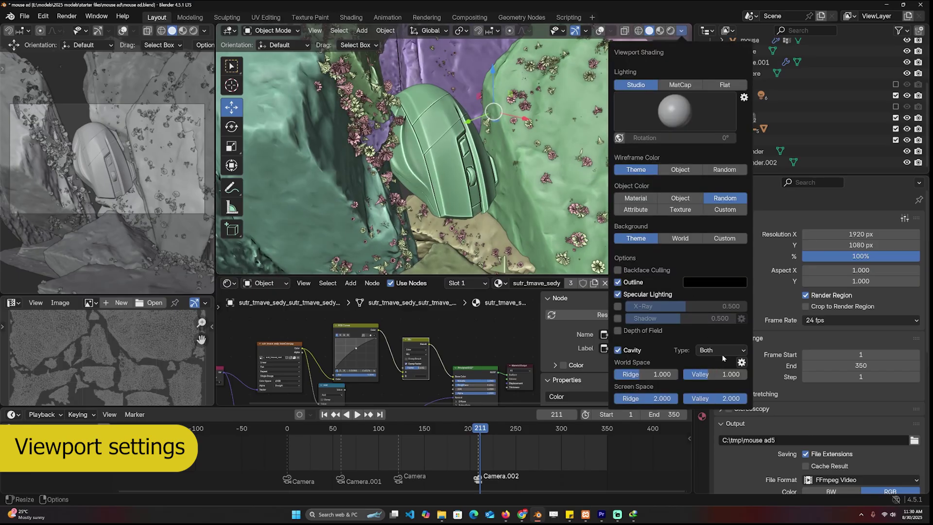
{"action": "left_click", "coordinate": [720, 375]}
{"action": "left_click", "coordinate": [715, 387]}
{"action": "mouse_move", "coordinate": [446, 179]}
{"action": "middle_mouse_down"}
{"action": "mouse_move", "coordinate": [527, 184]}
{"action": "mouse_move", "coordinate": [441, 187]}
{"action": "mouse_move", "coordinate": [360, 131]}
{"action": "mouse_move", "coordinate": [480, 156]}
{"action": "mouse_move", "coordinate": [498, 191]}
{"action": "mouse_move", "coordinate": [430, 226]}
{"action": "mouse_move", "coordinate": [447, 211]}
{"action": "middle_mouse_up"}
{"action": "scroll", "coordinate": [447, 211], "scroll_direction": "up", "scroll_amount": 5}
{"action": "middle_click_drag", "start_coordinate": [600, 72], "coordinate": [624, 68]}
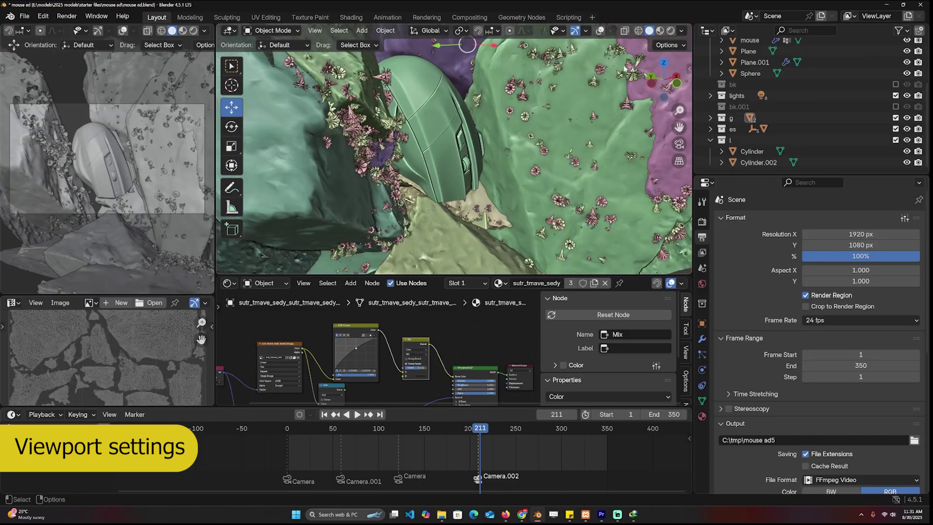
Step: Enable Shadow in the viewport shading options
{"action": "left_click", "coordinate": [680, 31]}
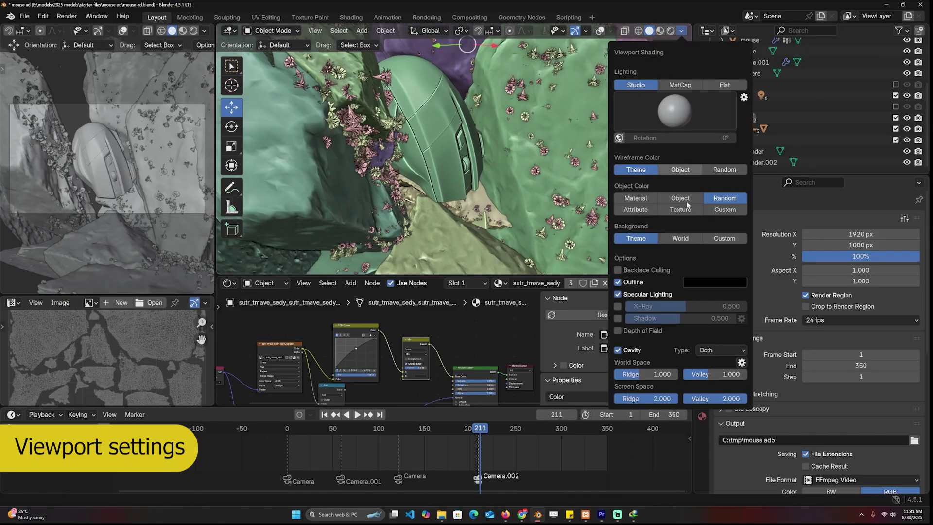
{"action": "left_click", "coordinate": [617, 318]}
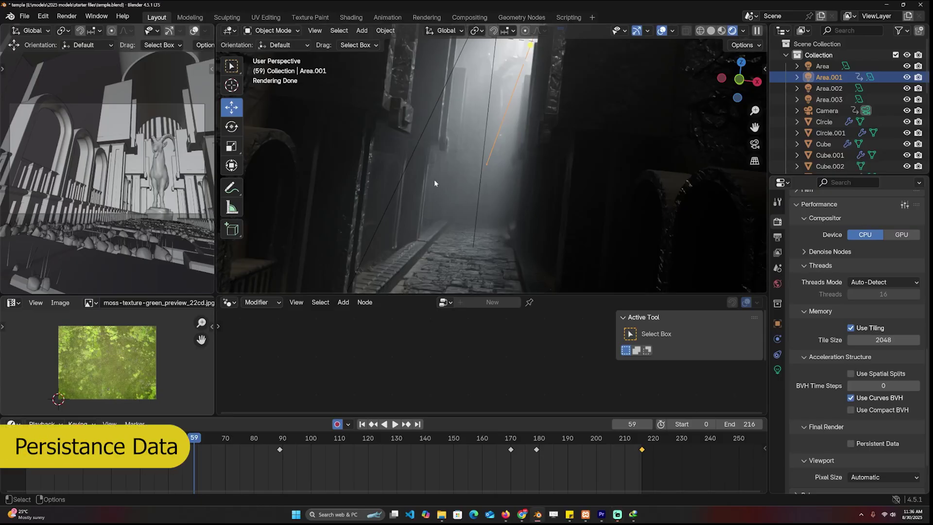
Step: Select the stone wall piece in the temple scene and view the scene through the camera
{"action": "left_click", "coordinate": [388, 195]}
{"action": "middle_click_drag", "start_coordinate": [398, 209], "coordinate": [529, 220]}
{"action": "scroll", "coordinate": [568, 255], "scroll_direction": "down", "scroll_amount": 3}
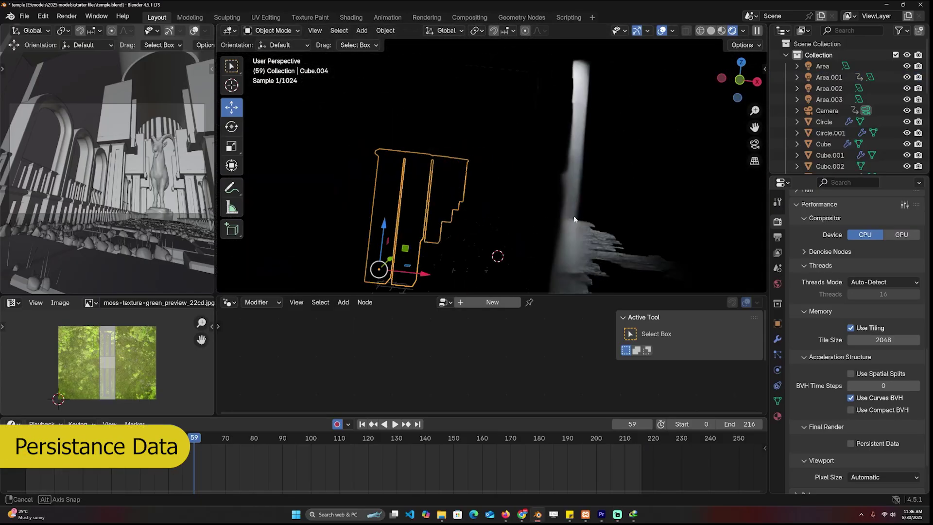
{"action": "middle_click_drag", "start_coordinate": [577, 219], "coordinate": [575, 168]}
{"action": "key", "text": "KP_0"}
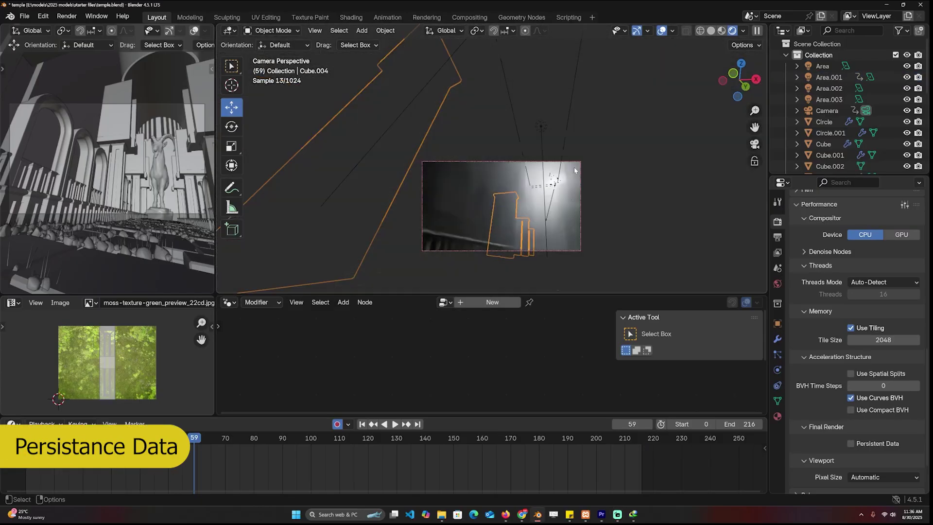
{"action": "scroll", "coordinate": [574, 169], "scroll_direction": "up", "scroll_amount": 4}
Step: Enable Persistent Data for the final render in the performance settings
{"action": "scroll", "coordinate": [848, 371], "scroll_direction": "up", "scroll_amount": 3}
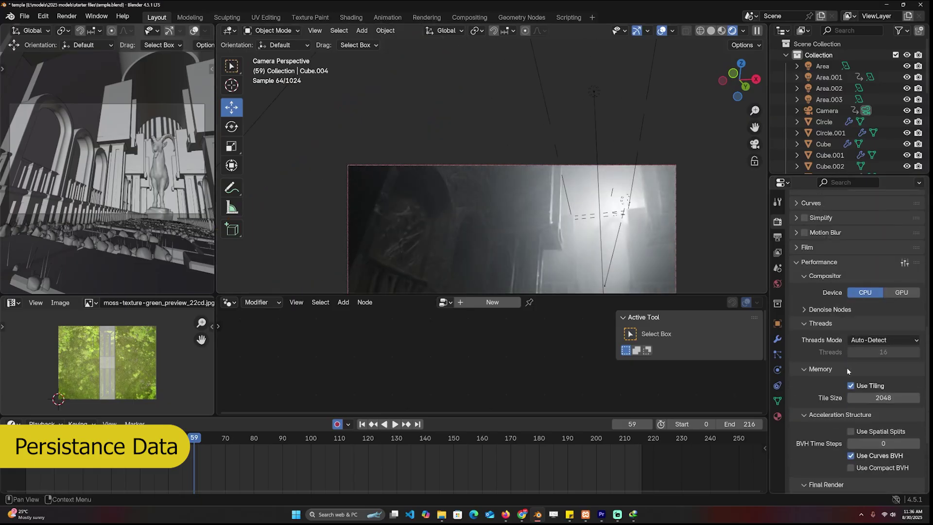
{"action": "scroll", "coordinate": [810, 282], "scroll_direction": "up", "scroll_amount": 6}
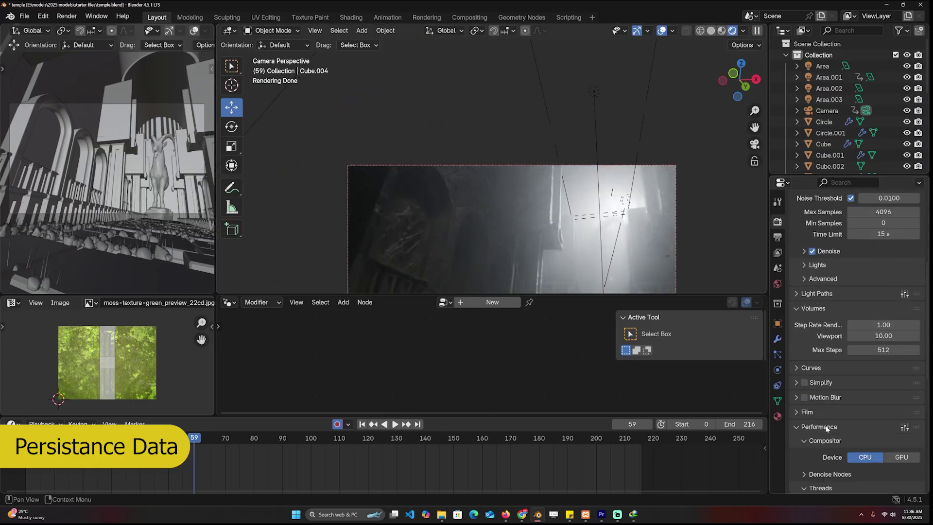
{"action": "scroll", "coordinate": [892, 360], "scroll_direction": "down", "scroll_amount": 4}
{"action": "left_click", "coordinate": [904, 339]}
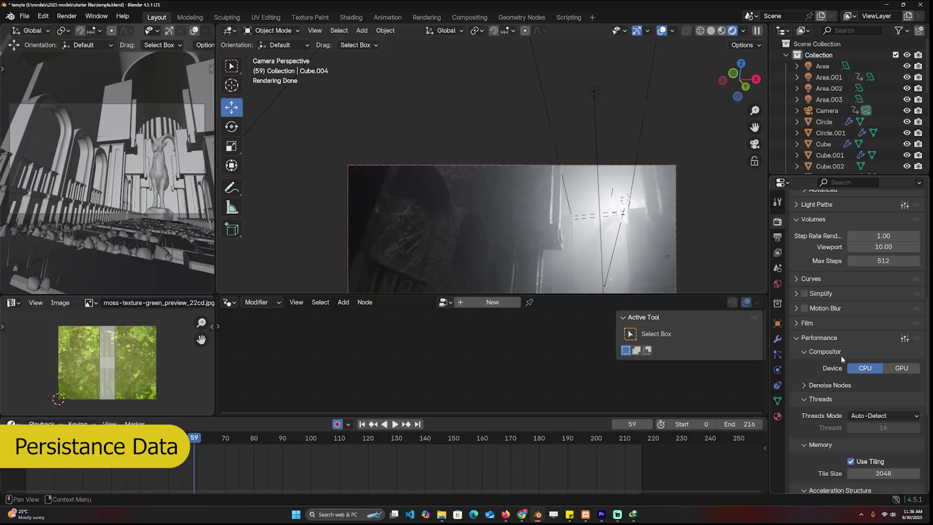
{"action": "scroll", "coordinate": [827, 380], "scroll_direction": "down", "scroll_amount": 5}
{"action": "scroll", "coordinate": [864, 419], "scroll_direction": "down", "scroll_amount": 4}
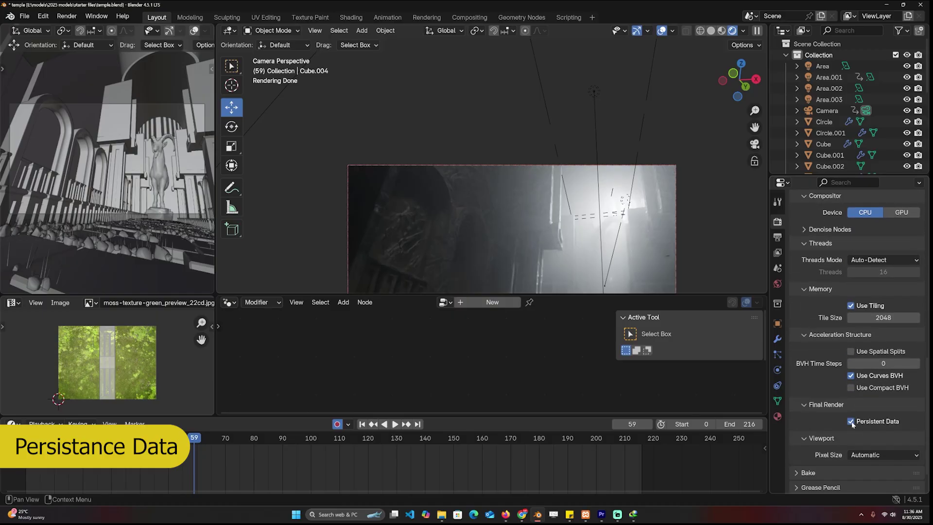
Step: Render the temple image at frame 59 with Persistent Data on, and cancel the render partway
{"action": "left_click", "coordinate": [76, 19]}
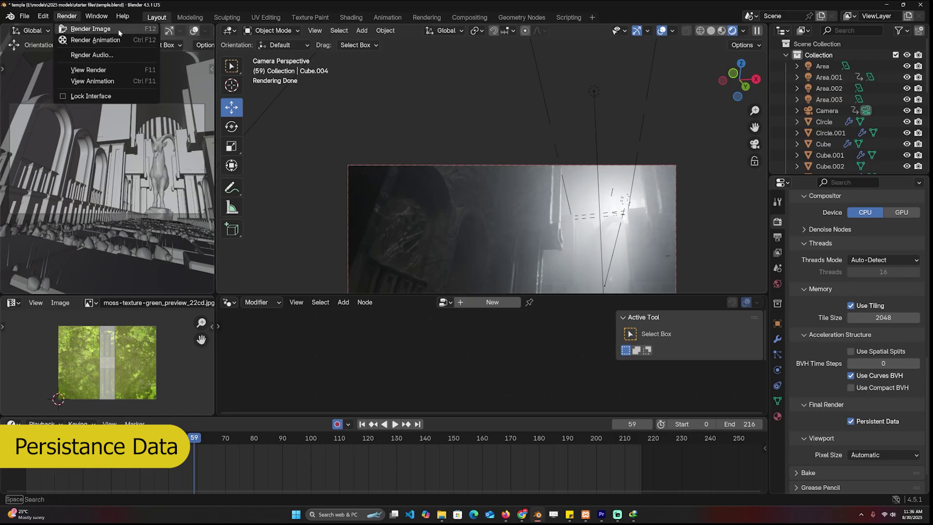
{"action": "left_click", "coordinate": [93, 28]}
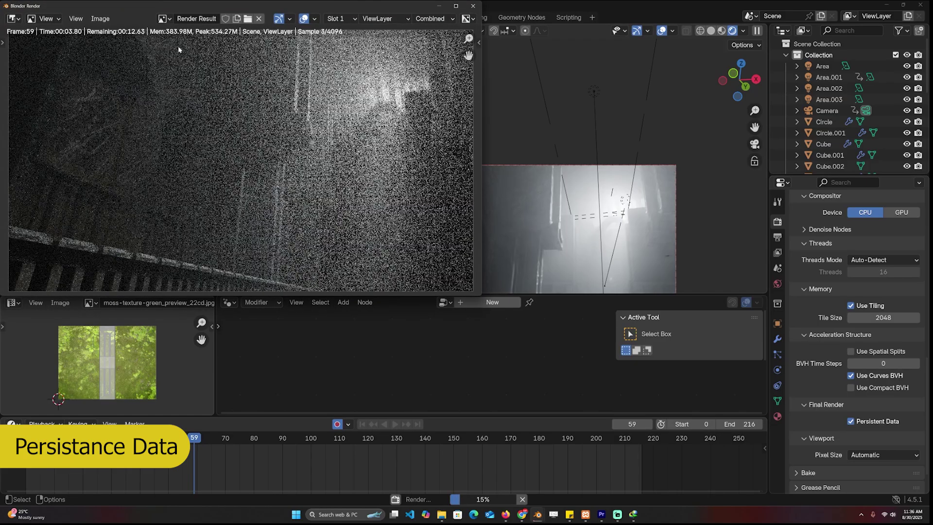
{"action": "key", "text": "Escape"}
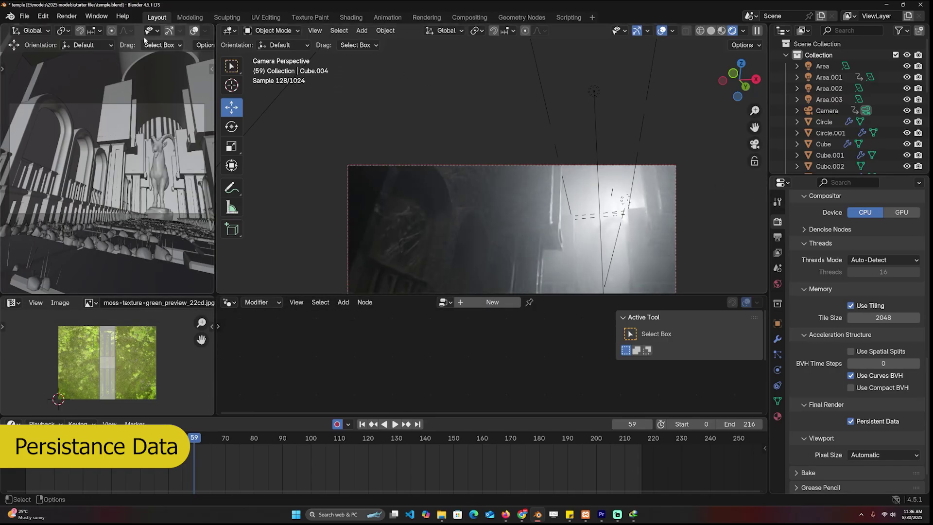
Step: Render frame 59 a second time to compare its start-up time, and close the render window
{"action": "left_click", "coordinate": [64, 17]}
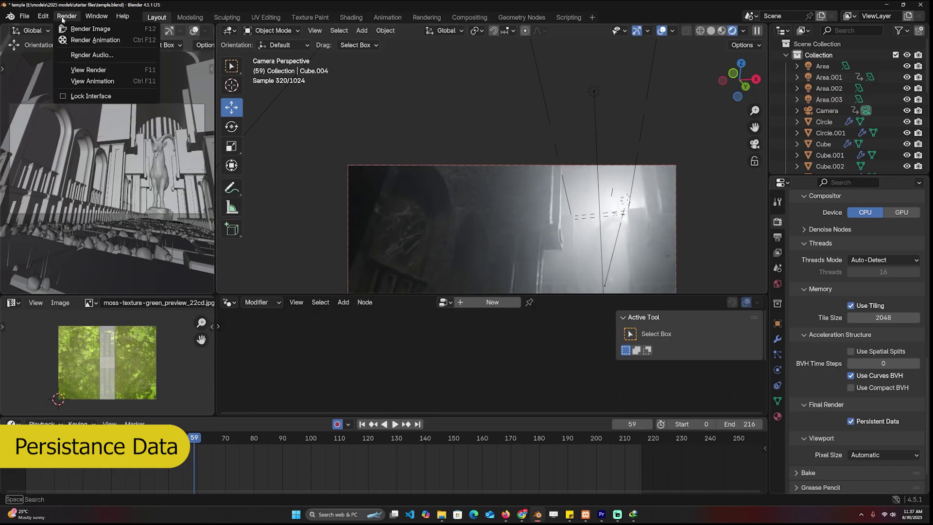
{"action": "left_click", "coordinate": [93, 29]}
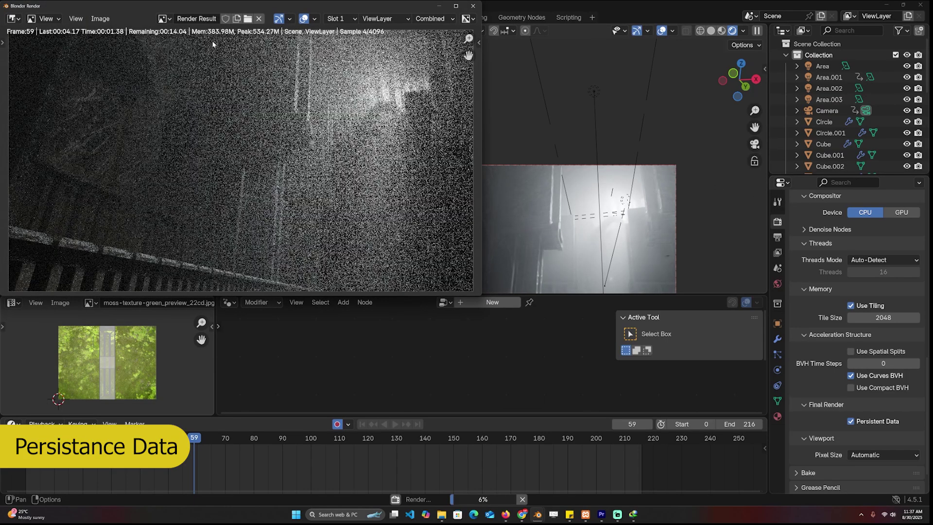
{"action": "left_click", "coordinate": [472, 5]}
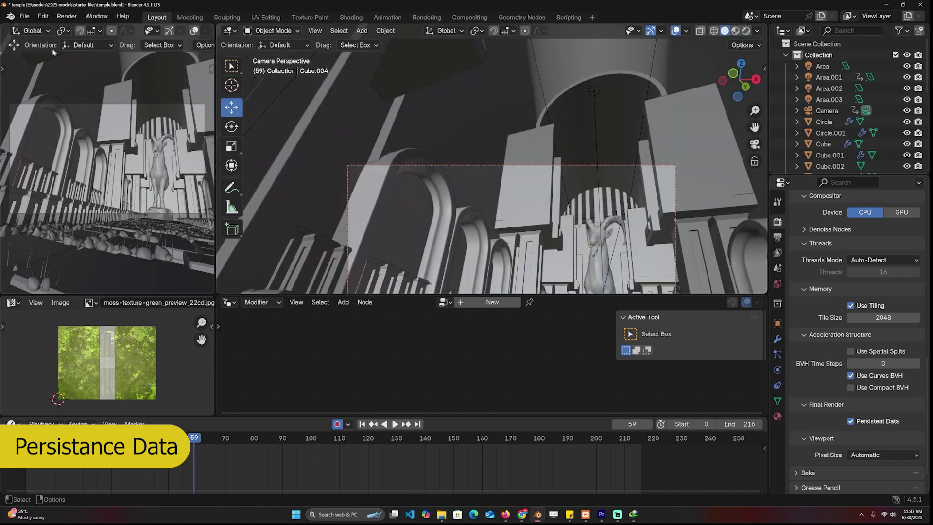
Step: Render frame 59 once more with the viewport in solid shading, close the render window, and disable Persistent Data
{"action": "left_click", "coordinate": [59, 17]}
{"action": "left_click", "coordinate": [92, 29]}
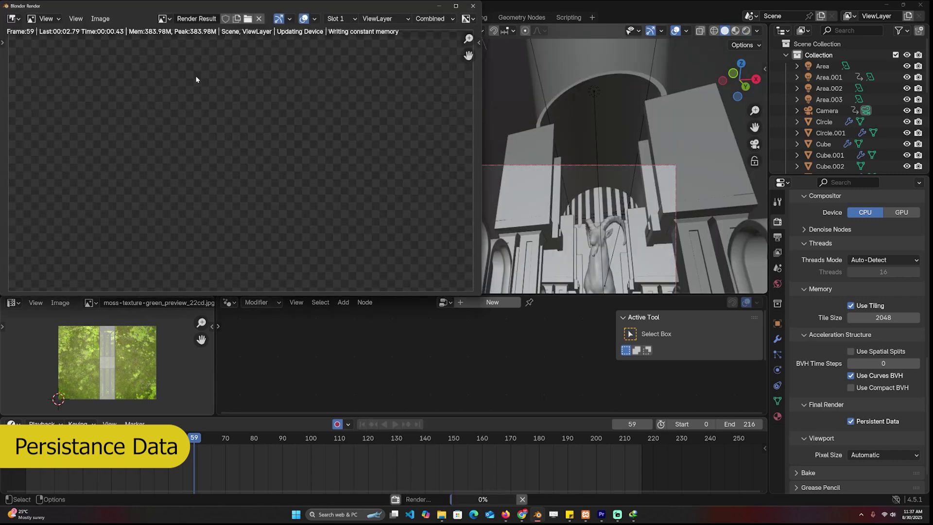
{"action": "left_click", "coordinate": [473, 6]}
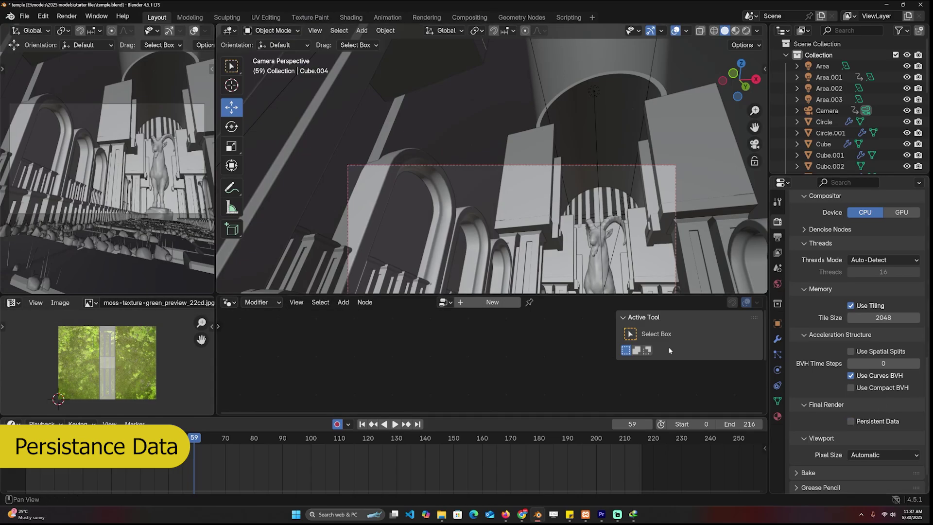
Step: Render frame 59 of the temple with Persistent Data off to compare its start-up time, and close the render window
{"action": "left_click", "coordinate": [67, 16]}
{"action": "left_click", "coordinate": [93, 29]}
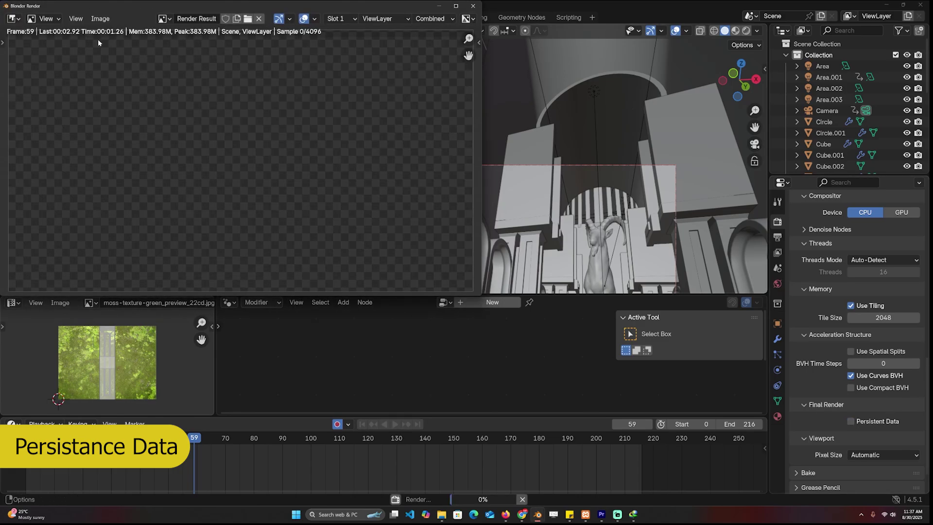
{"action": "left_click", "coordinate": [473, 6]}
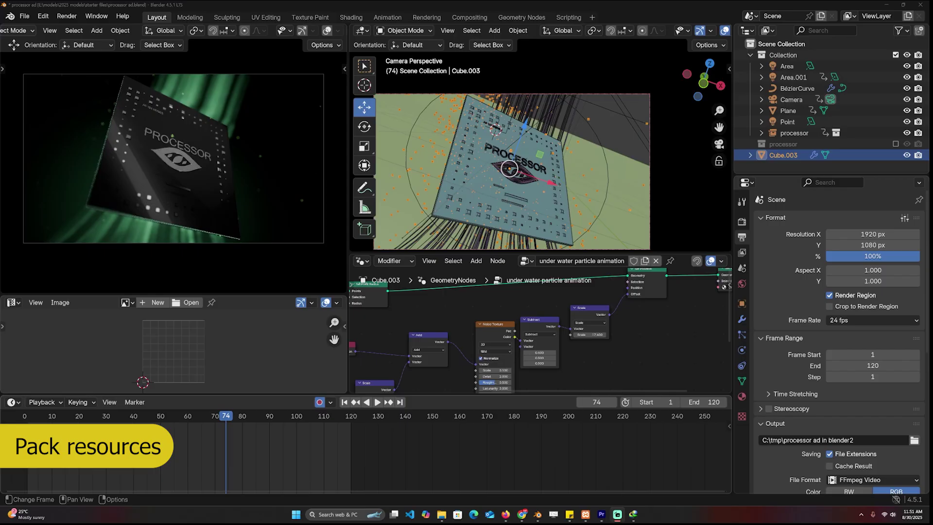
Step: Play the processor animation from its first frame
{"action": "key", "text": "shift+Left"}
{"action": "key", "text": "space"}
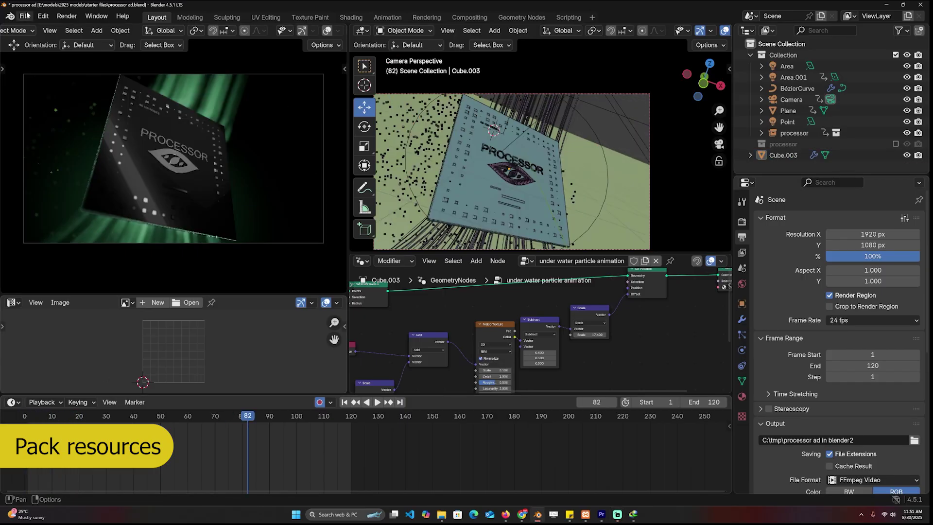
Step: Pack all external resources into the processor ad file, and review the operation in the info log
{"action": "left_click", "coordinate": [27, 16]}
{"action": "mouse_move", "coordinate": [85, 212]}
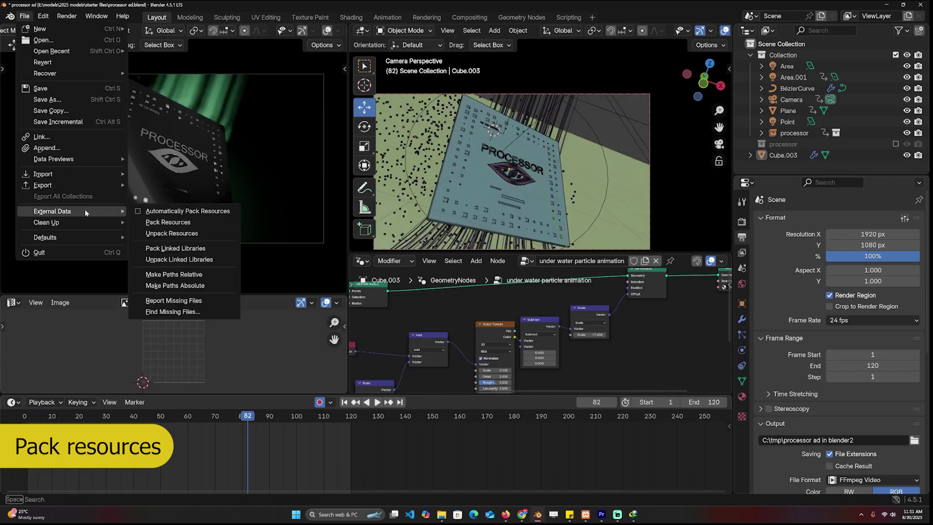
{"action": "left_click", "coordinate": [187, 222]}
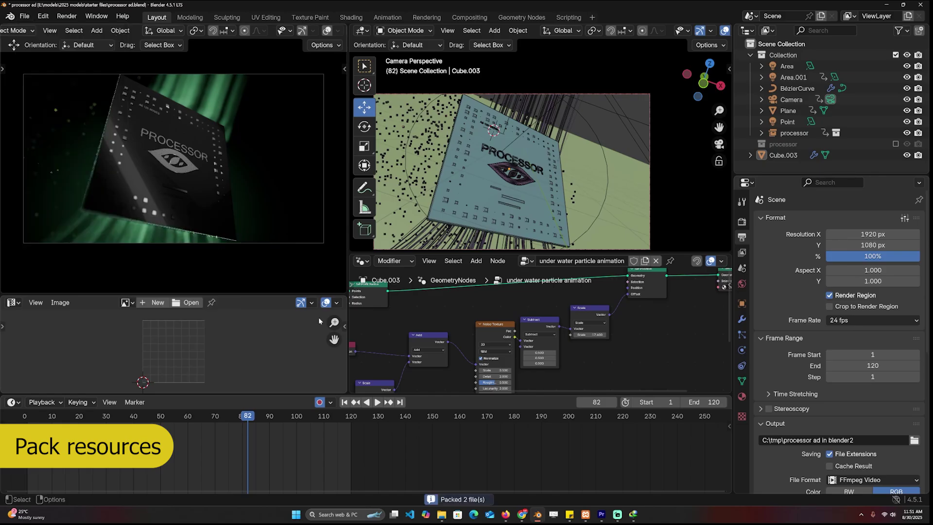
{"action": "left_click", "coordinate": [451, 500]}
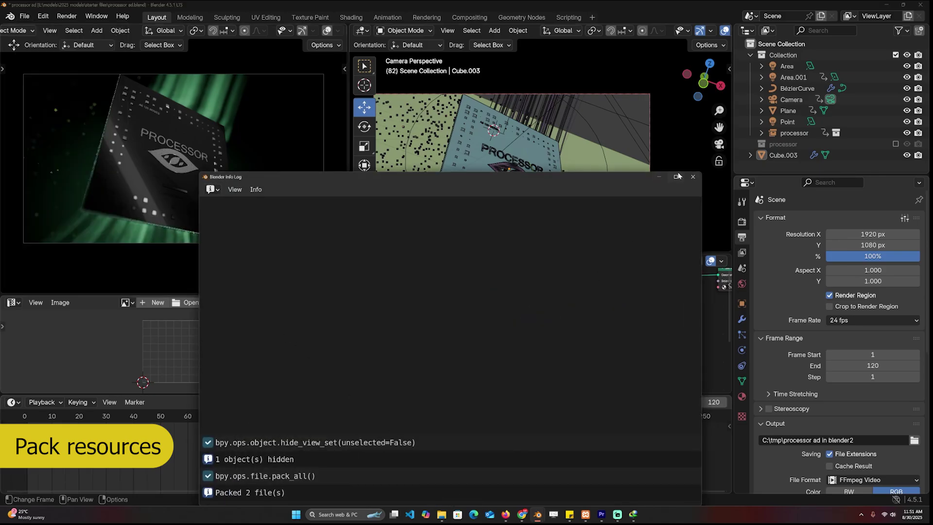
{"action": "left_click", "coordinate": [692, 177]}
Step: Turn on Automatically Pack Resources for the file's external data, select the processor object, and save the file
{"action": "left_click", "coordinate": [24, 16]}
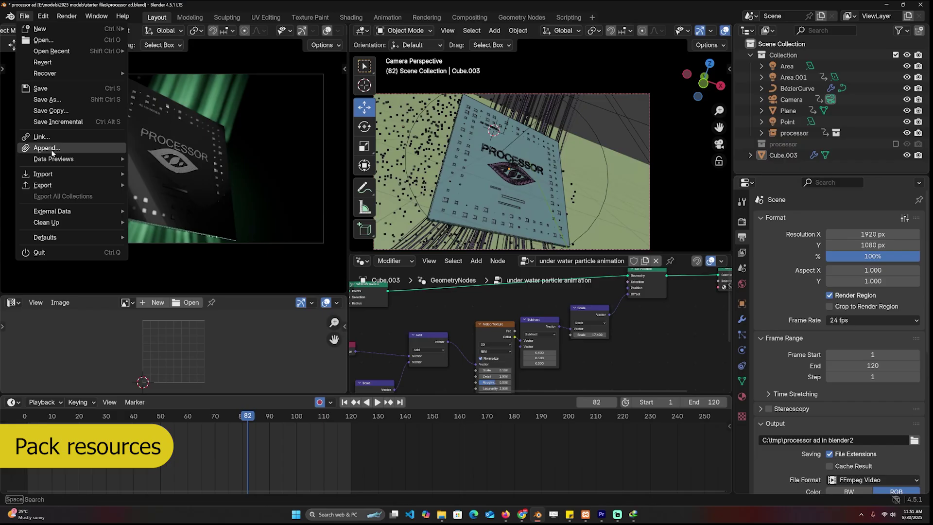
{"action": "mouse_move", "coordinate": [71, 212]}
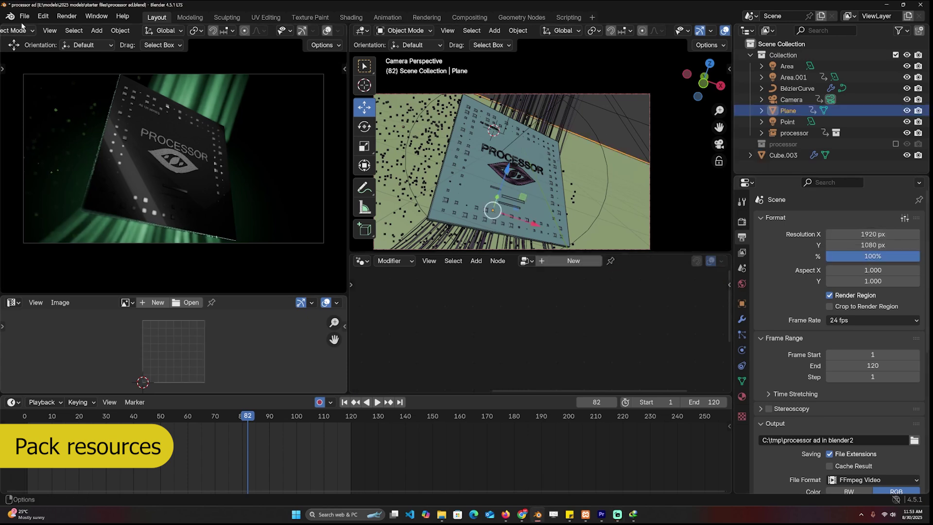
{"action": "left_click", "coordinate": [23, 20]}
{"action": "mouse_move", "coordinate": [54, 211]}
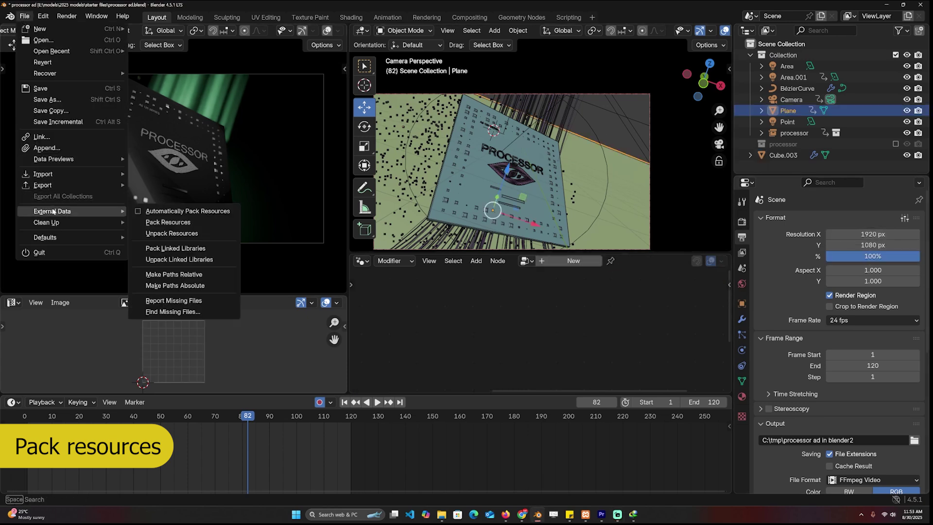
{"action": "left_click", "coordinate": [168, 212]}
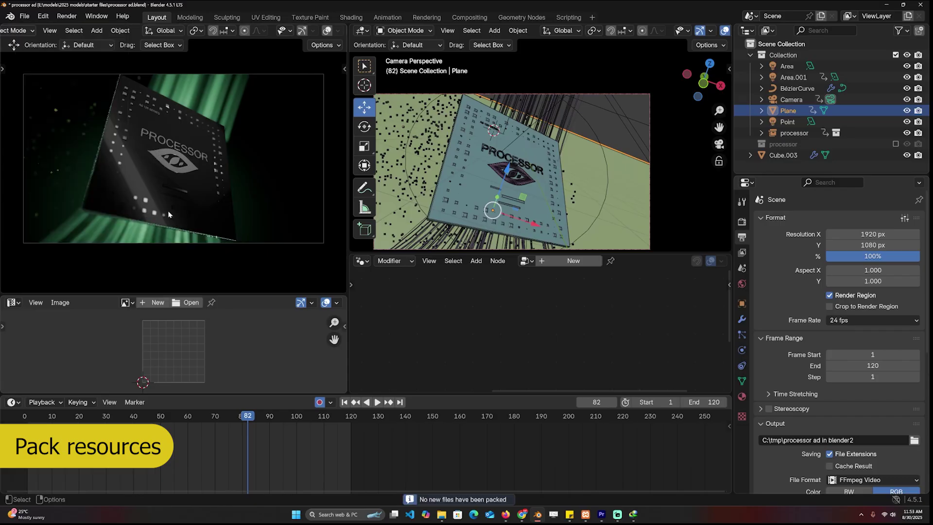
{"action": "left_click", "coordinate": [148, 177]}
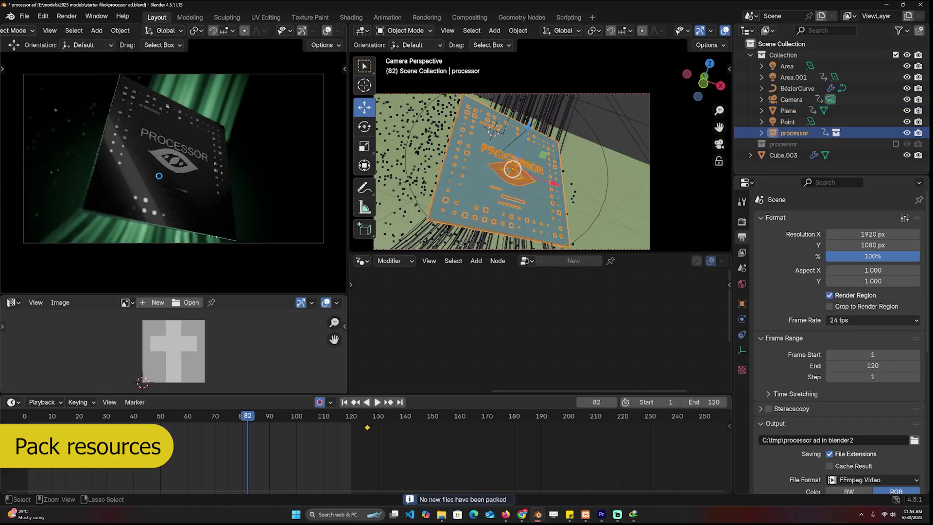
{"action": "key", "text": "ctrl+s"}
Step: Inspect the processor scene up close, and watch its rendered animation in the animation player before closing the player
{"action": "middle_click_drag", "start_coordinate": [170, 178], "coordinate": [113, 128]}
{"action": "scroll", "coordinate": [133, 146], "scroll_direction": "up", "scroll_amount": 3}
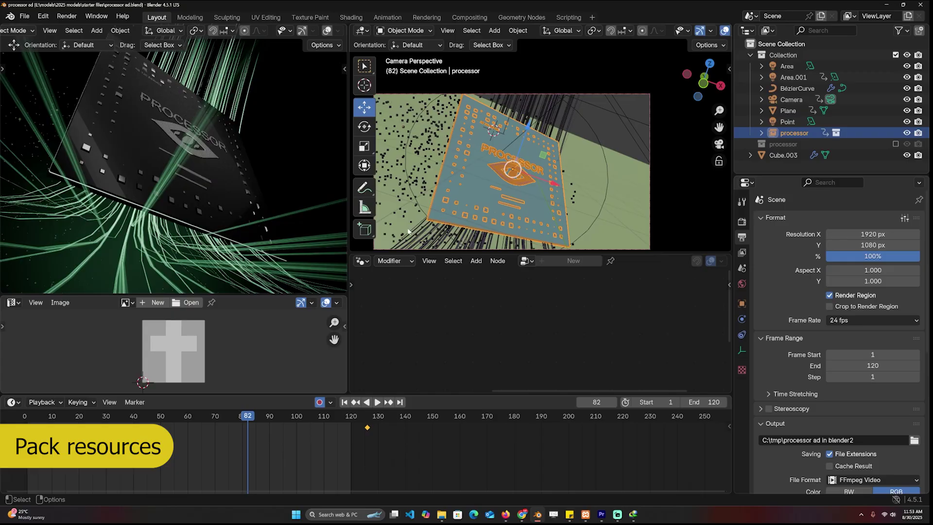
{"action": "left_click", "coordinate": [67, 16]}
{"action": "left_click", "coordinate": [94, 83]}
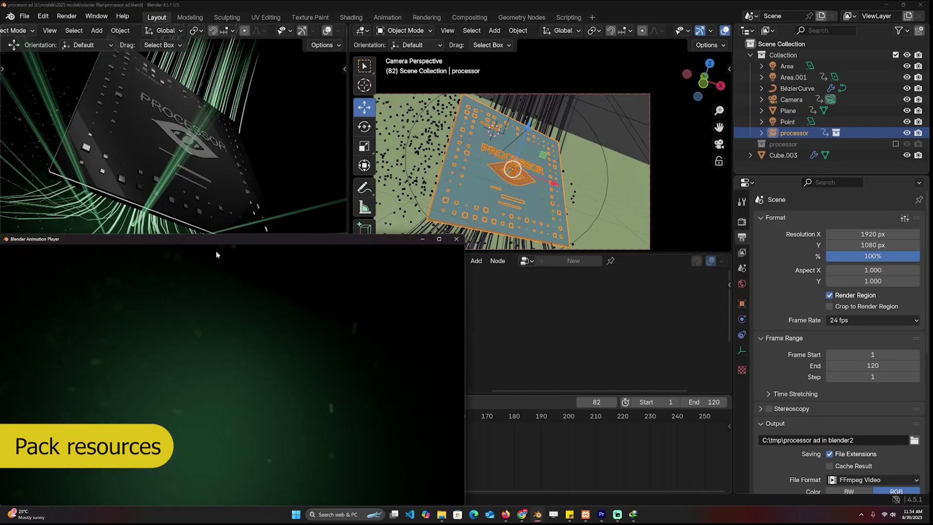
{"action": "left_click_drag", "start_coordinate": [217, 248], "coordinate": [382, 115]}
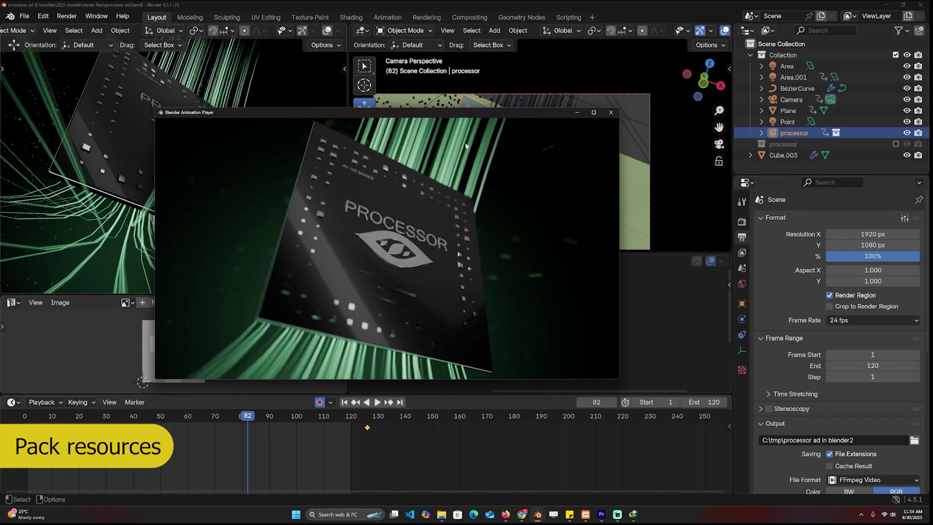
{"action": "left_click", "coordinate": [614, 112]}
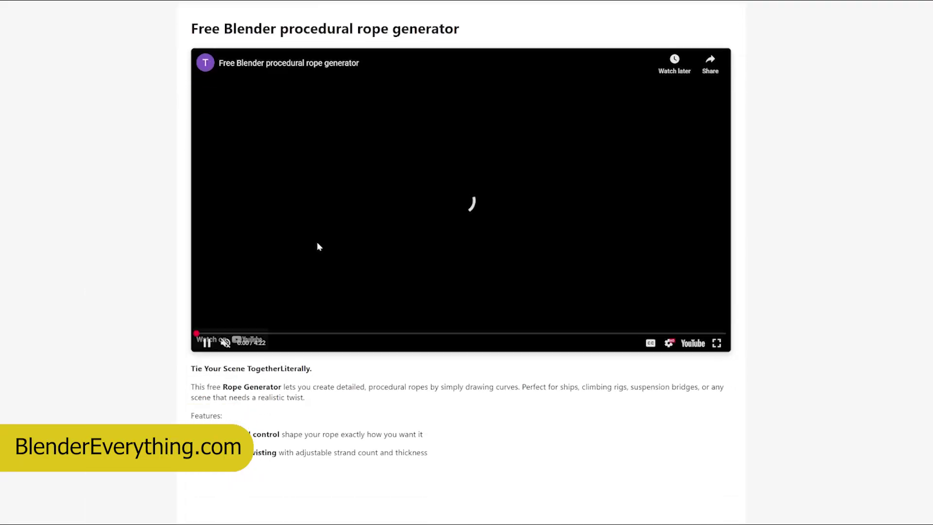
Step: Switch to the BlenderEverything.com website and browse its free generators, models and Node Groups listings
{"action": "scroll", "coordinate": [379, 301], "scroll_direction": "up", "scroll_amount": 16}
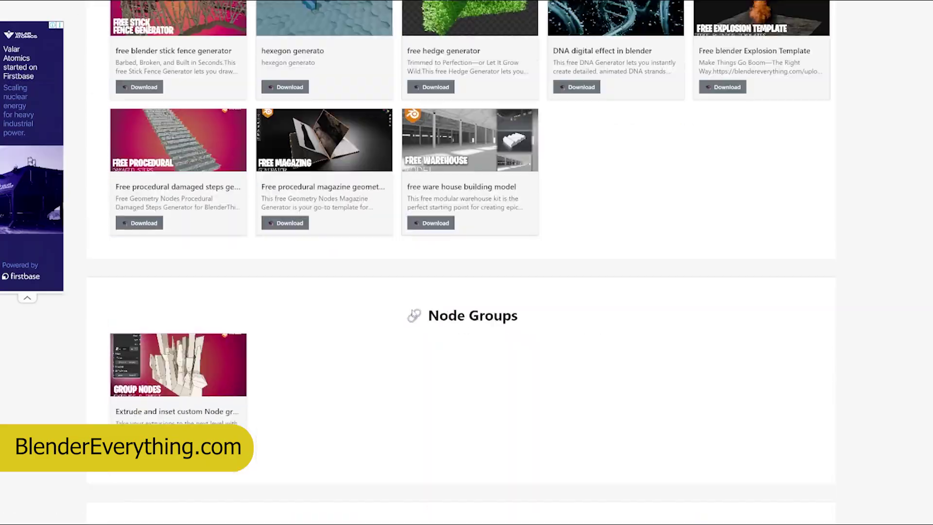